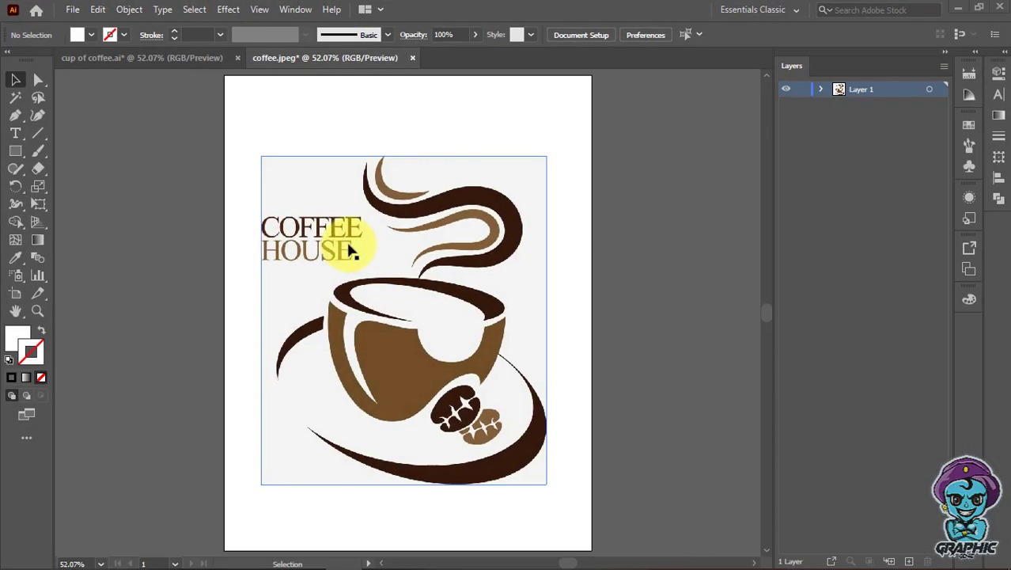
Step: Compare with the cup of coffee.ai drawing, then return to coffee.jpeg and deselect the image
click(183, 67)
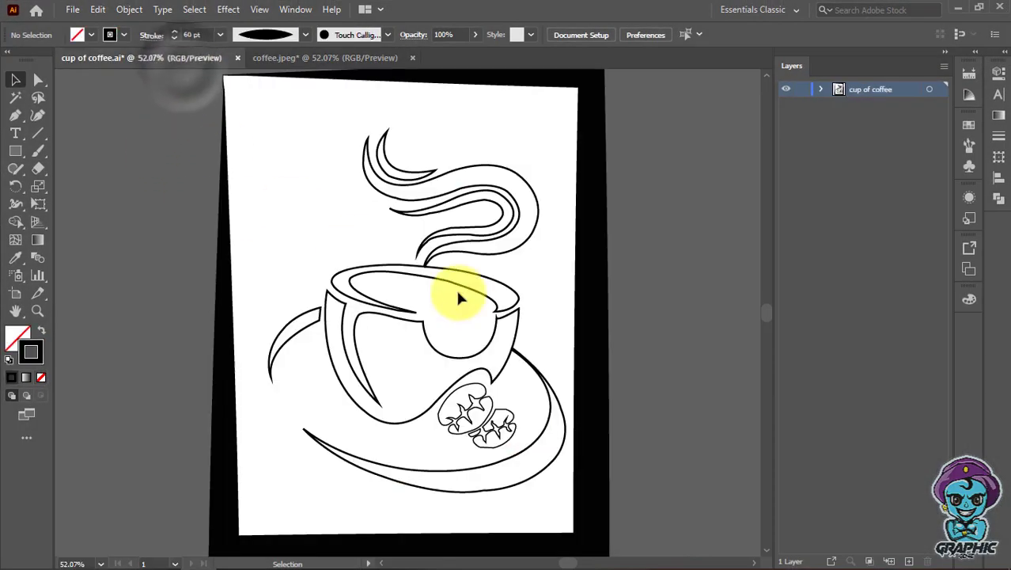
click(377, 57)
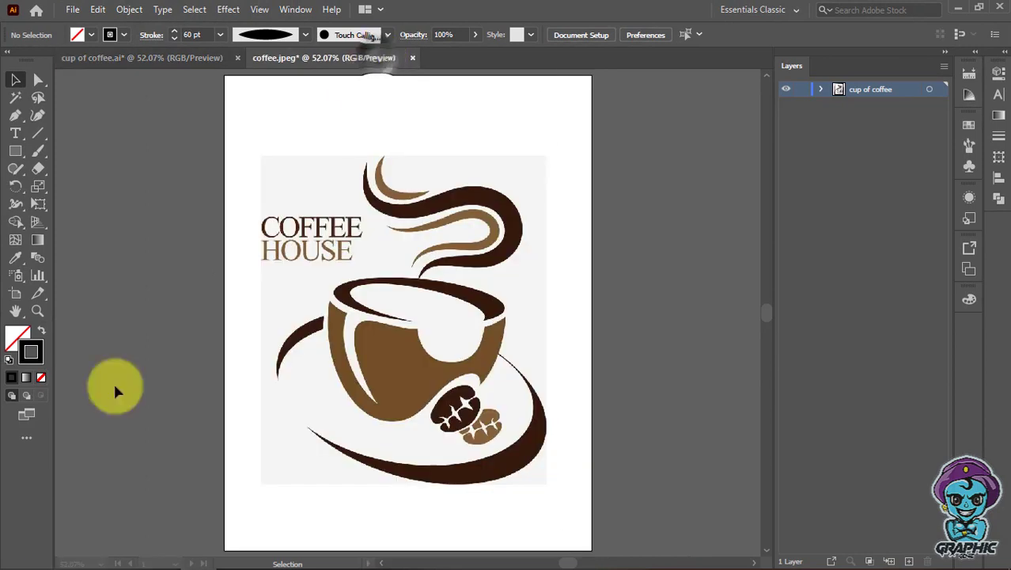
click(451, 395)
click(79, 403)
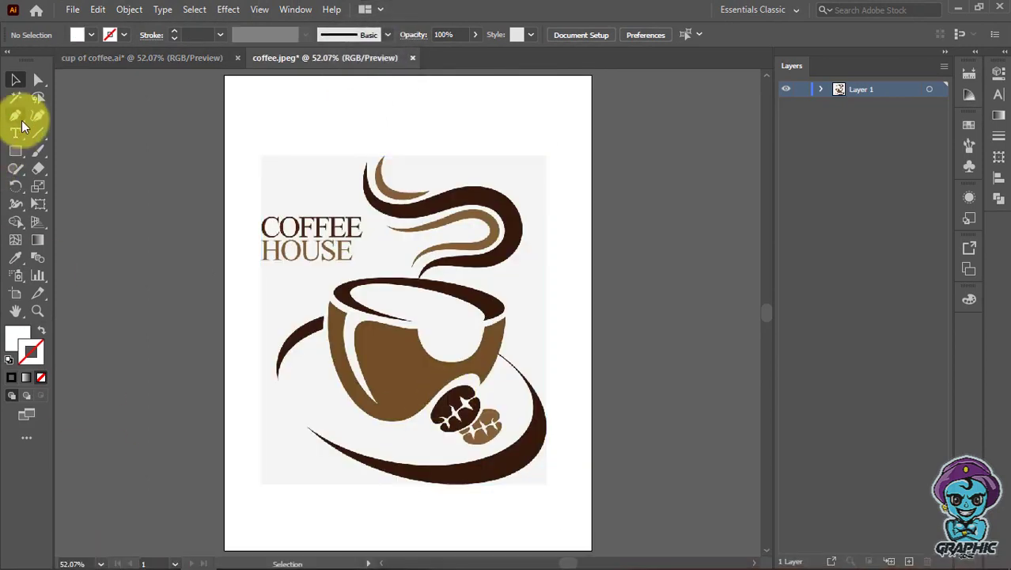
Step: Zoom to 100% on the steam swirls at the top of the reference image
click(16, 115)
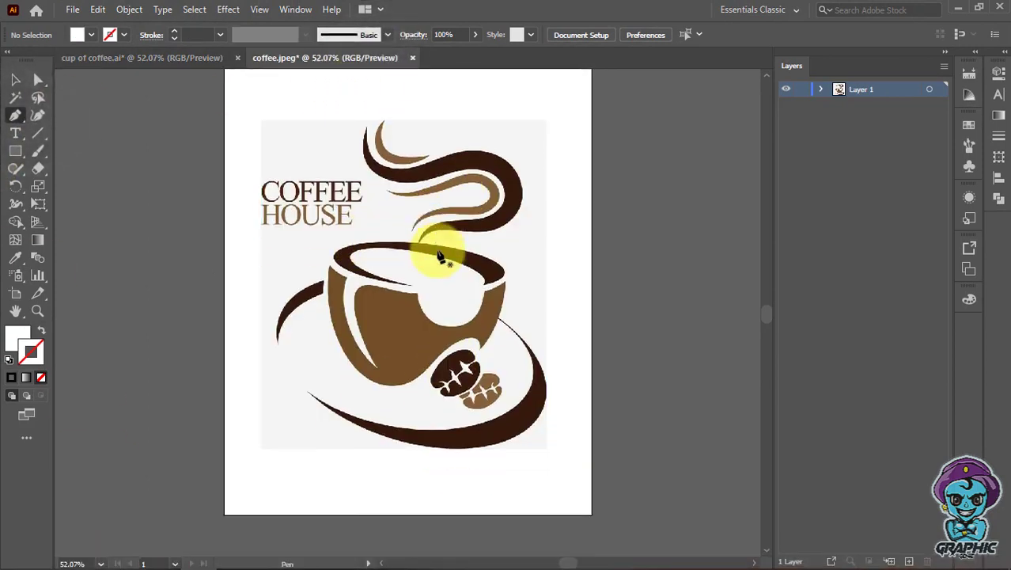
scroll(435, 248, up, 1)
click(37, 310)
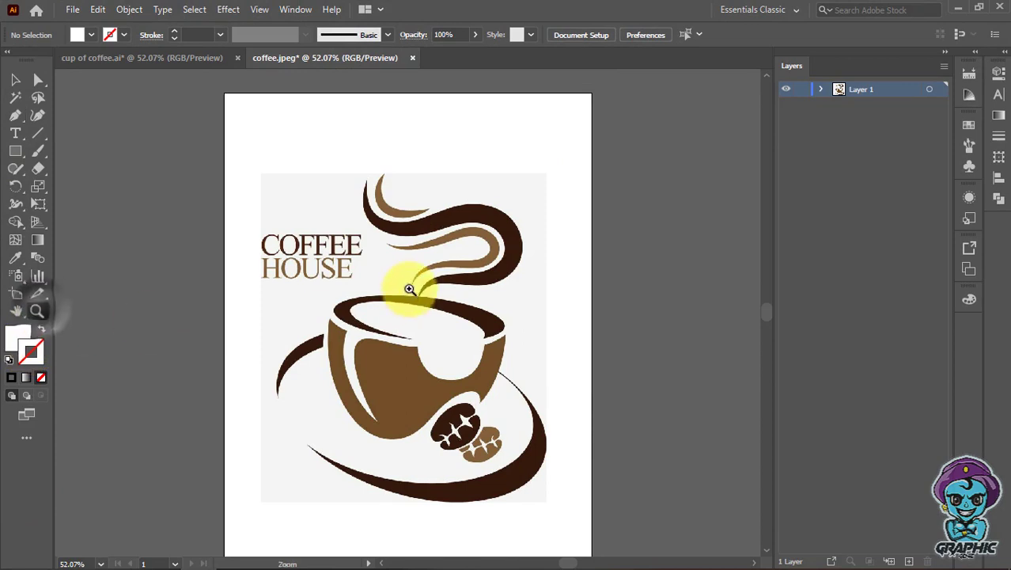
click(448, 228)
scroll(467, 229, down, 3)
click(445, 226)
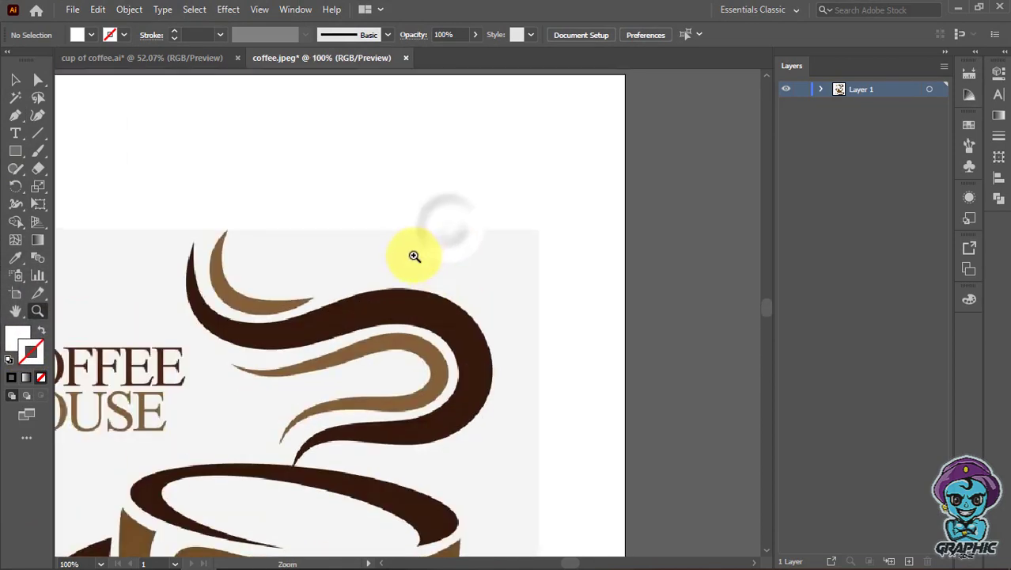
Step: Start a Pen path at the top steam crescent's tip and curve it to the right tip
click(15, 115)
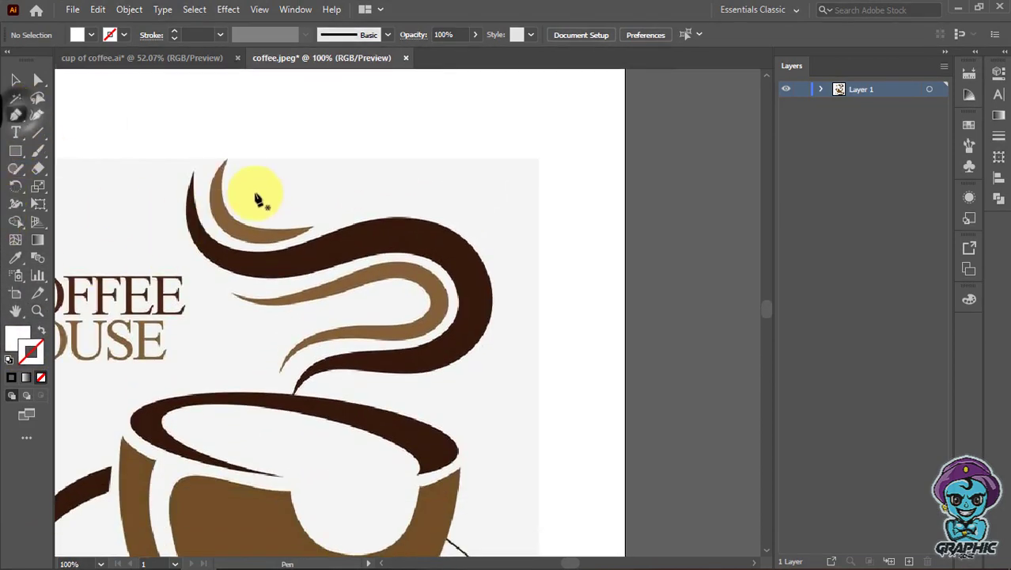
click(226, 161)
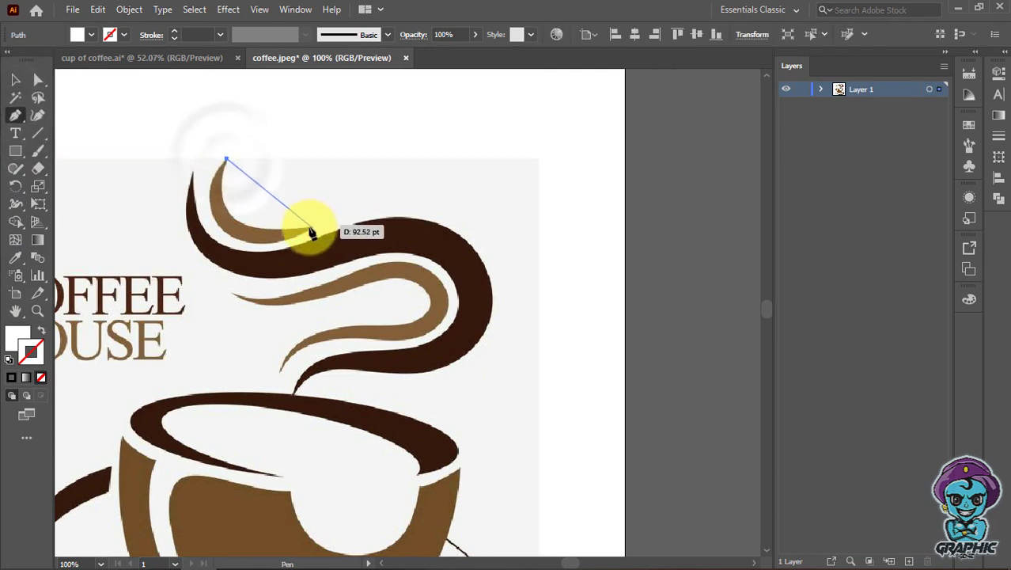
drag(401, 201, 434, 203)
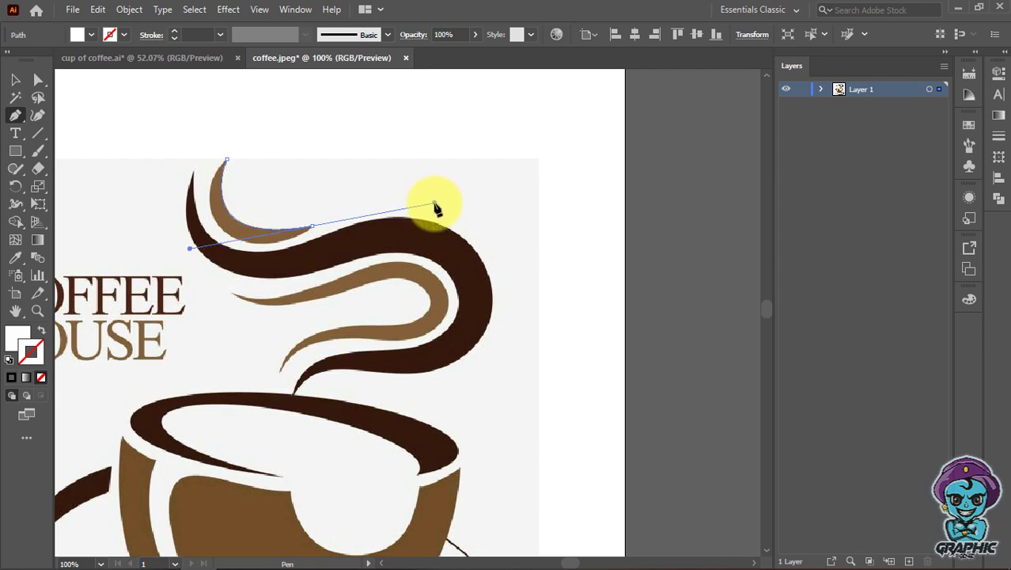
mouse_move(316, 232)
mouse_down()
mouse_move(4, 388)
mouse_move(315, 239)
mouse_move(265, 251)
mouse_up()
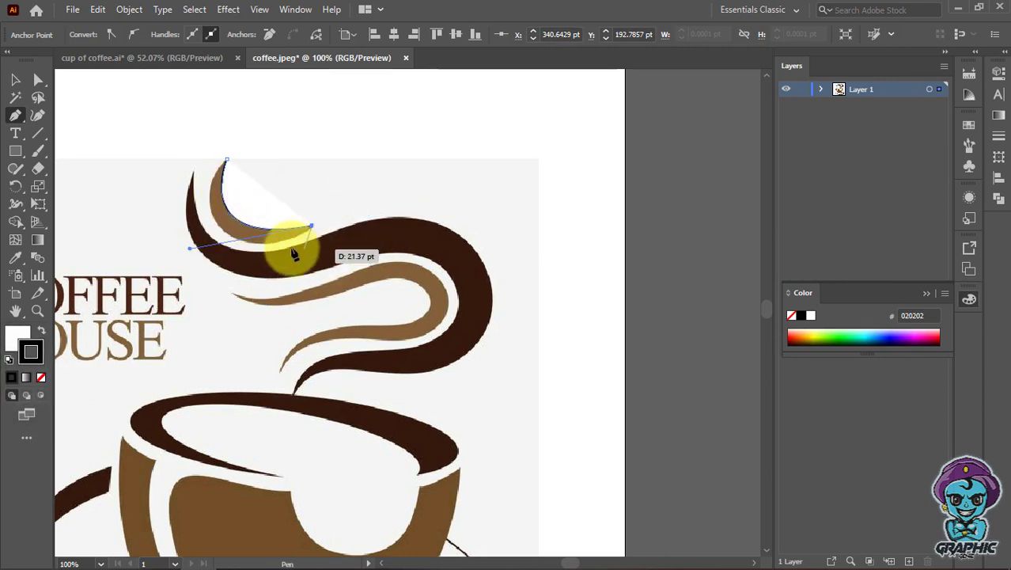
scroll(265, 251, down, 3)
scroll(263, 249, up, 2)
mouse_move(265, 252)
mouse_down()
mouse_move(254, 229)
mouse_move(210, 220)
mouse_move(13, 351)
mouse_up()
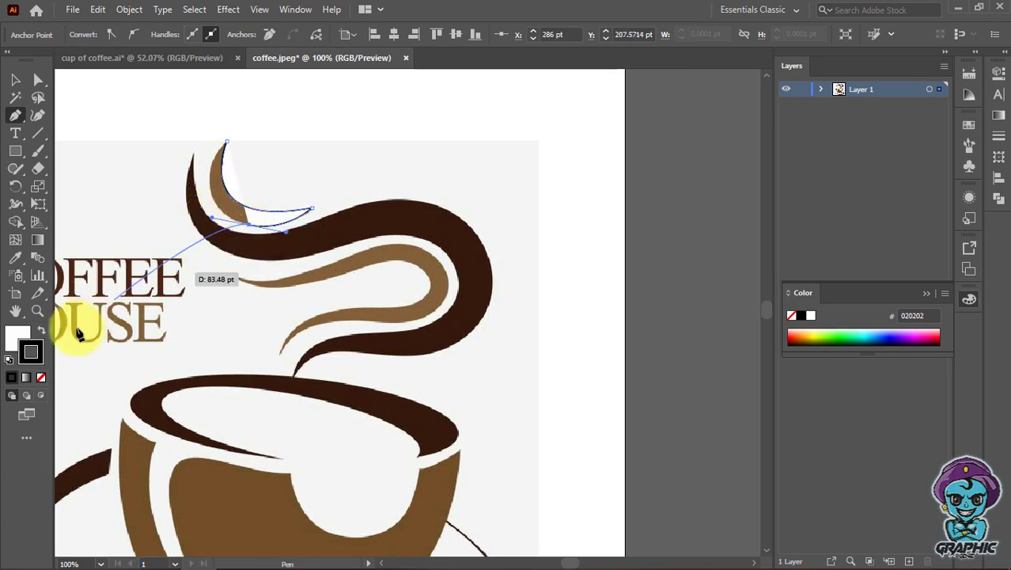
Step: Set fill to None, close the crescent along its inner edge, and start the dark swirl path
click(41, 378)
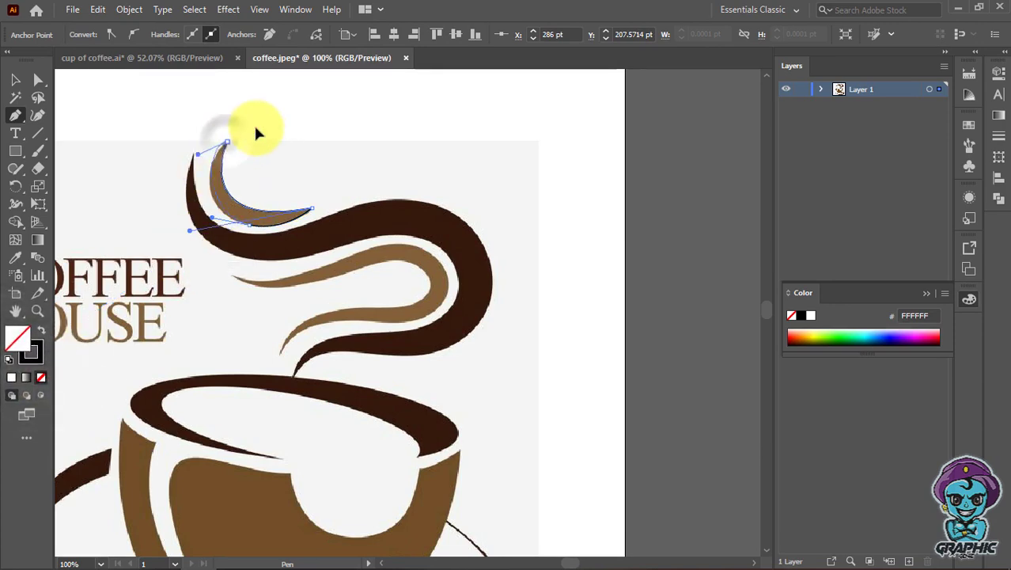
drag(225, 150, 243, 85)
scroll(232, 83, up, 3)
scroll(221, 119, up, 1)
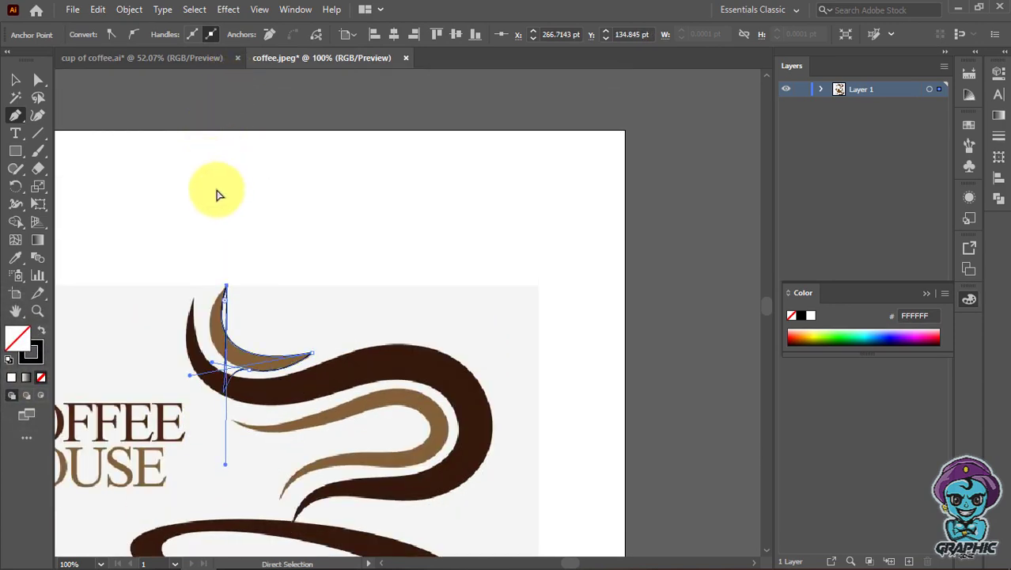
scroll(226, 396, down, 1)
scroll(242, 286, down, 2)
drag(241, 286, 249, 285)
mouse_move(235, 181)
mouse_down()
mouse_move(289, 141)
mouse_move(275, 129)
mouse_up()
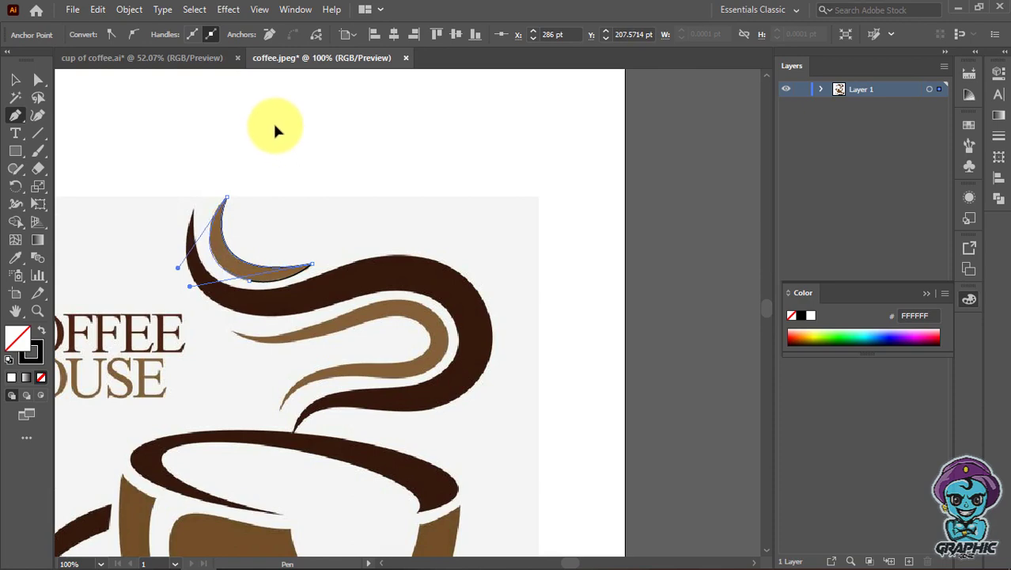
scroll(252, 226, down, 3)
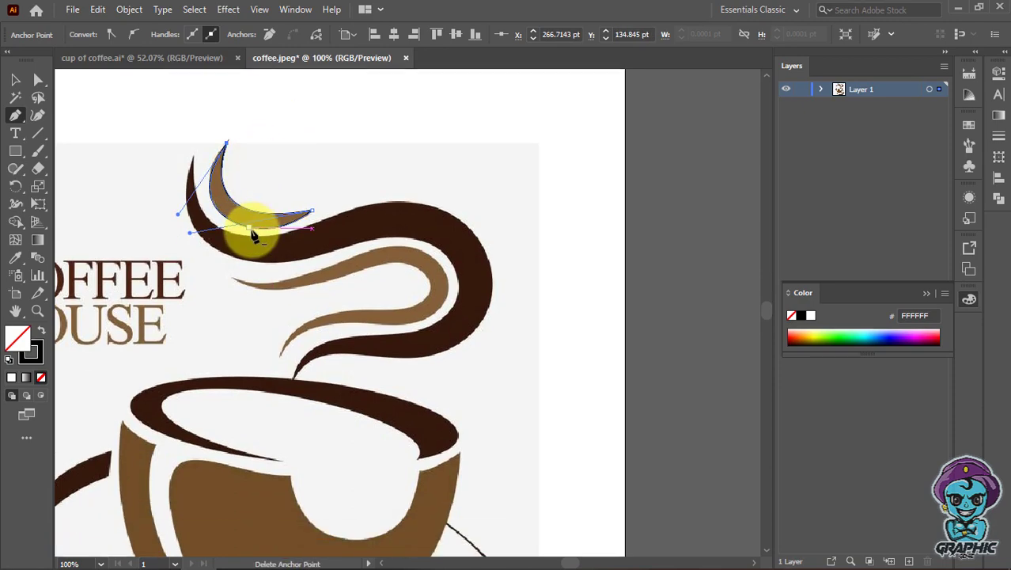
scroll(255, 232, down, 1)
scroll(237, 226, up, 2)
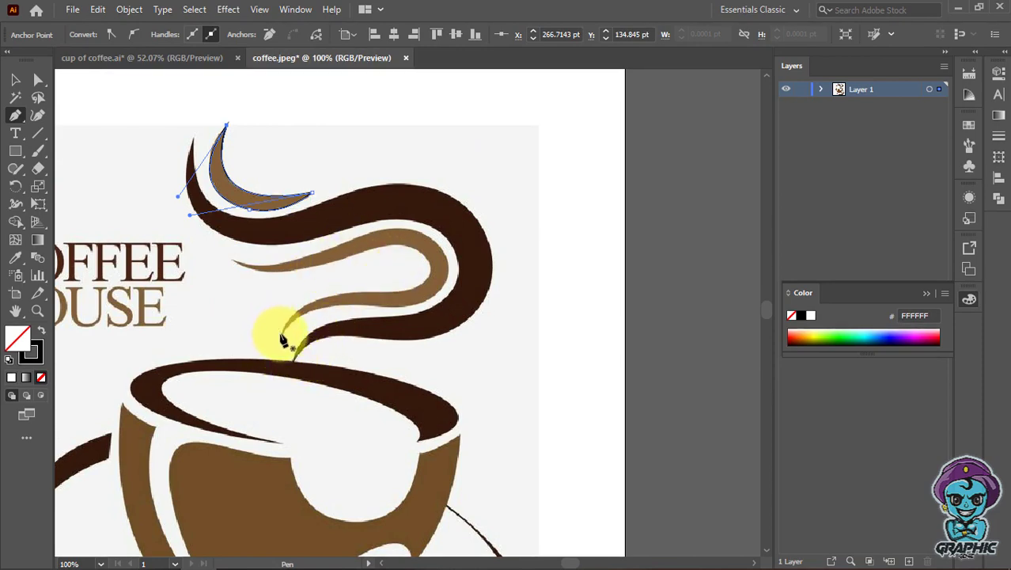
click(192, 136)
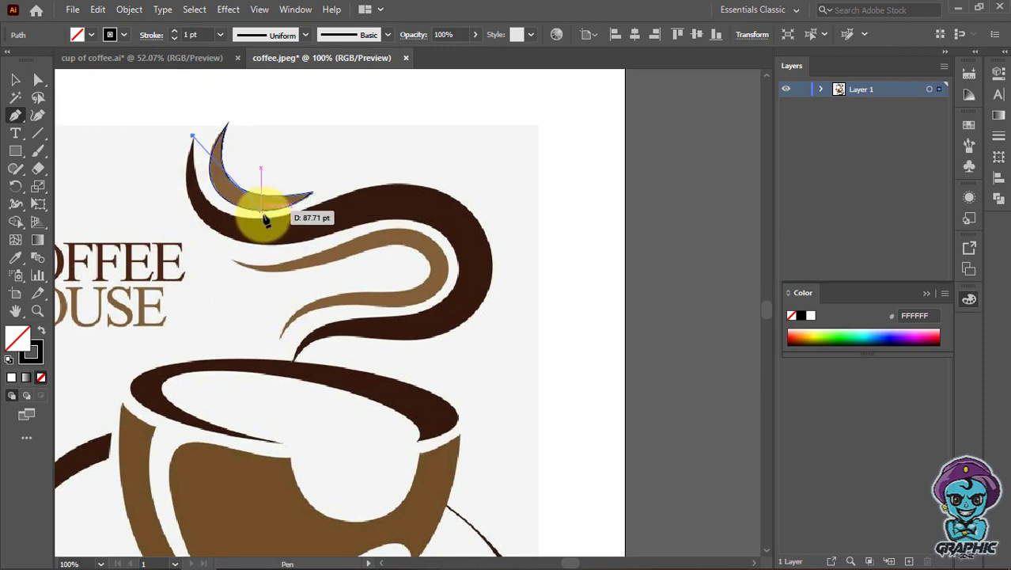
Step: Trace the dark swirl's top edge with curved anchors, undoing two misplaced points
drag(266, 221, 361, 206)
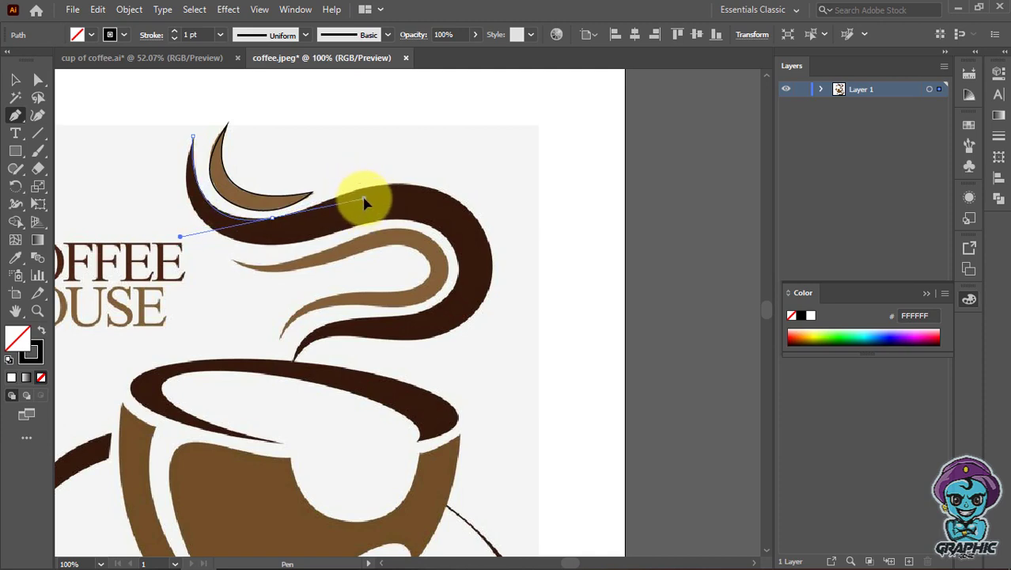
drag(361, 207, 363, 211)
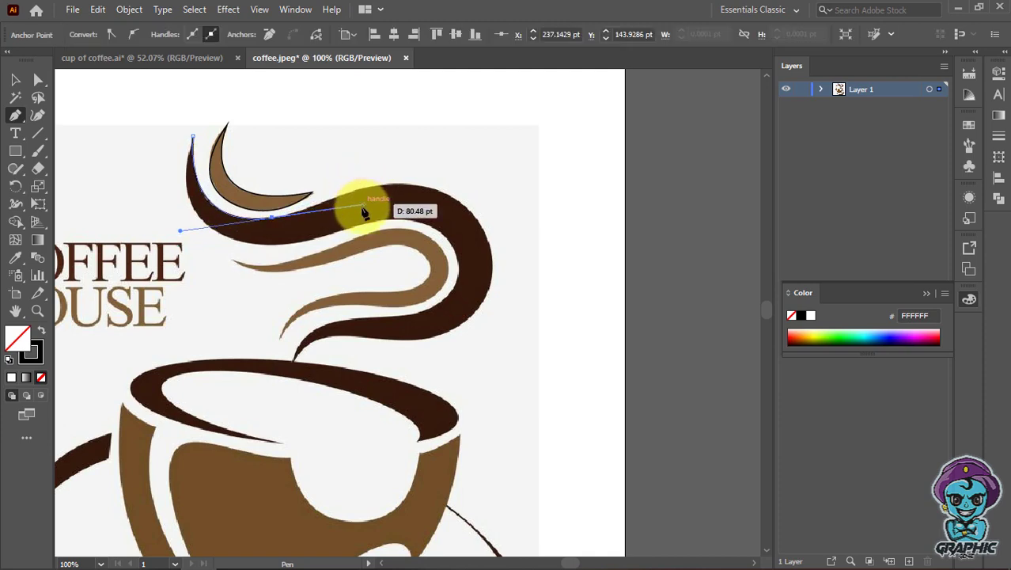
click(272, 218)
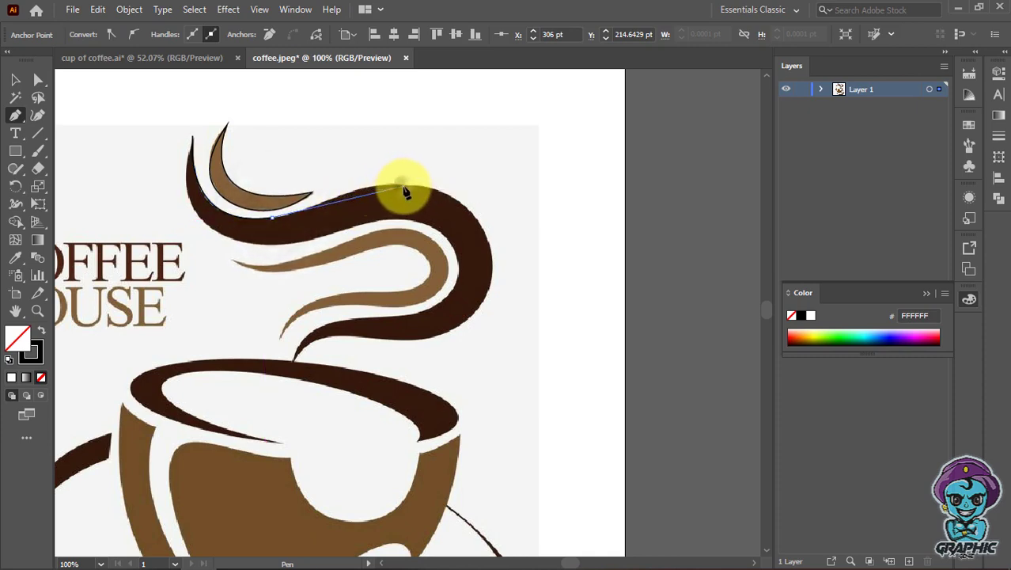
drag(404, 189, 442, 194)
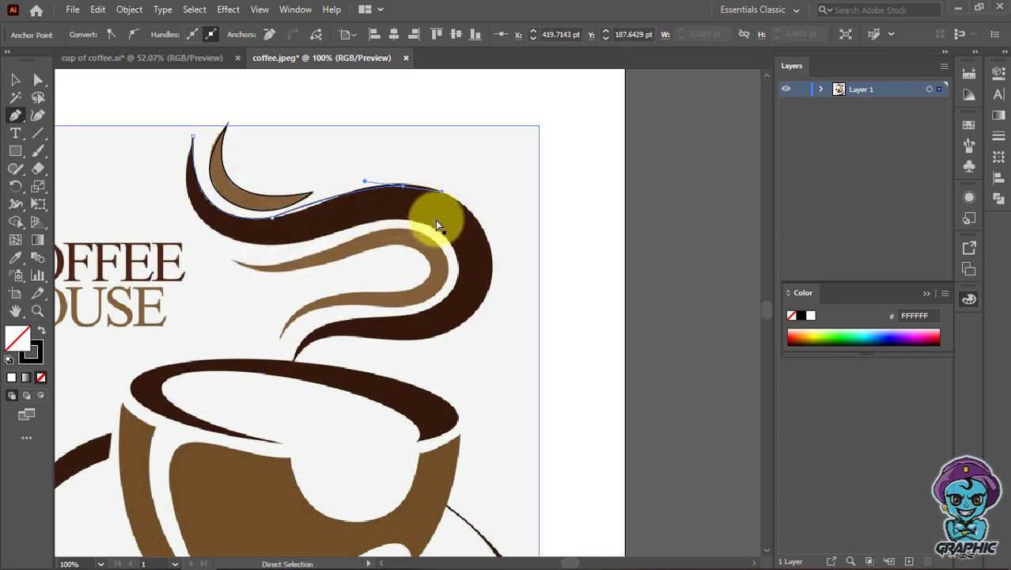
key(ctrl+z)
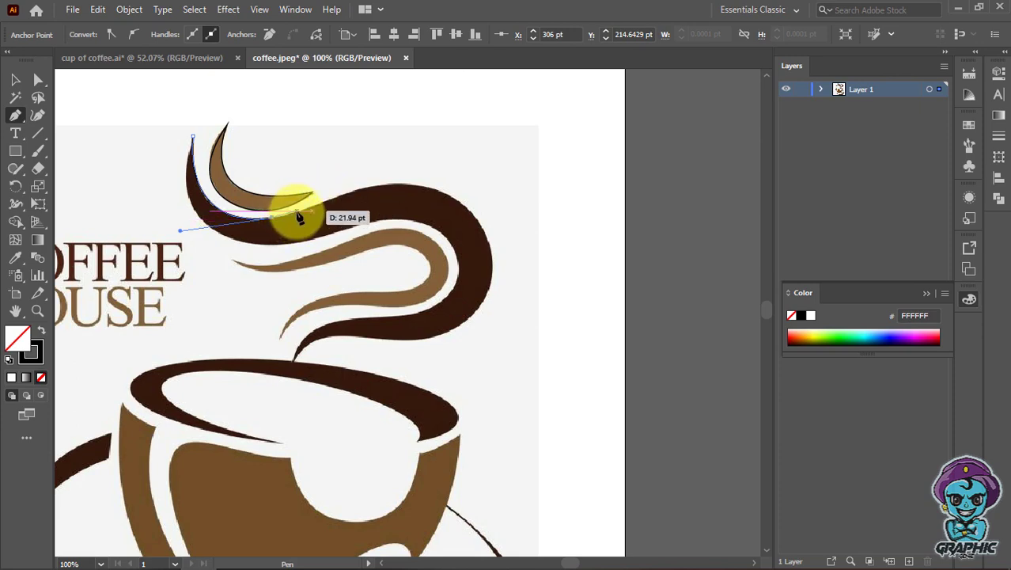
drag(303, 215, 301, 210)
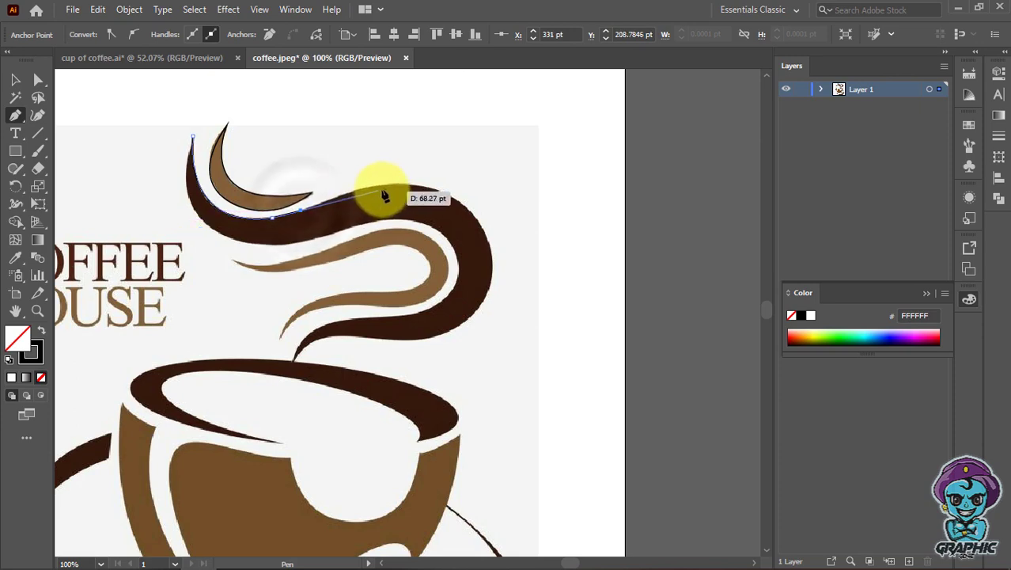
mouse_move(515, 229)
mouse_down()
mouse_move(491, 222)
mouse_move(501, 226)
mouse_up()
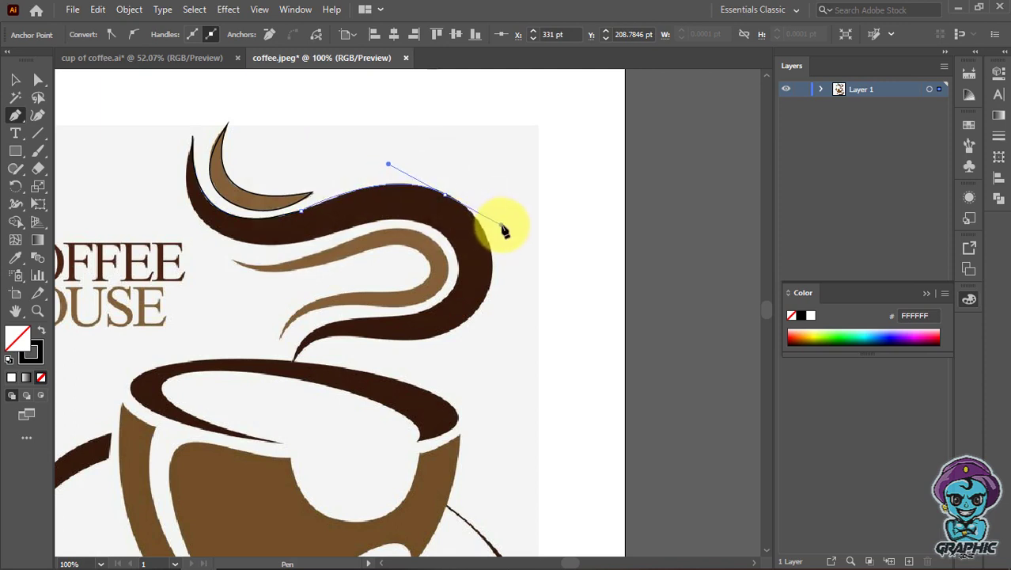
mouse_move(444, 203)
mouse_down()
mouse_move(481, 313)
mouse_move(431, 360)
mouse_move(436, 389)
mouse_up()
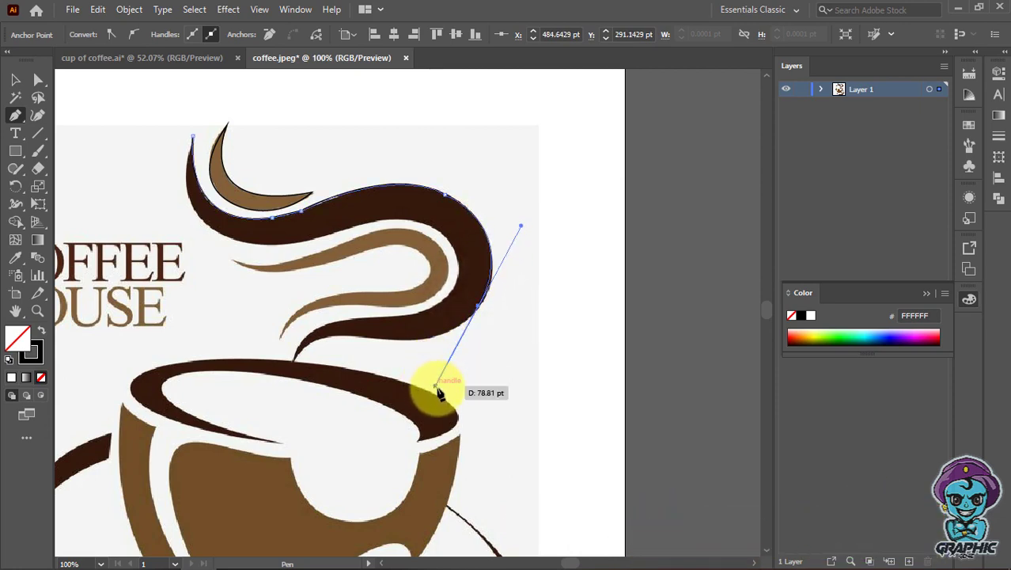
key(ctrl+z)
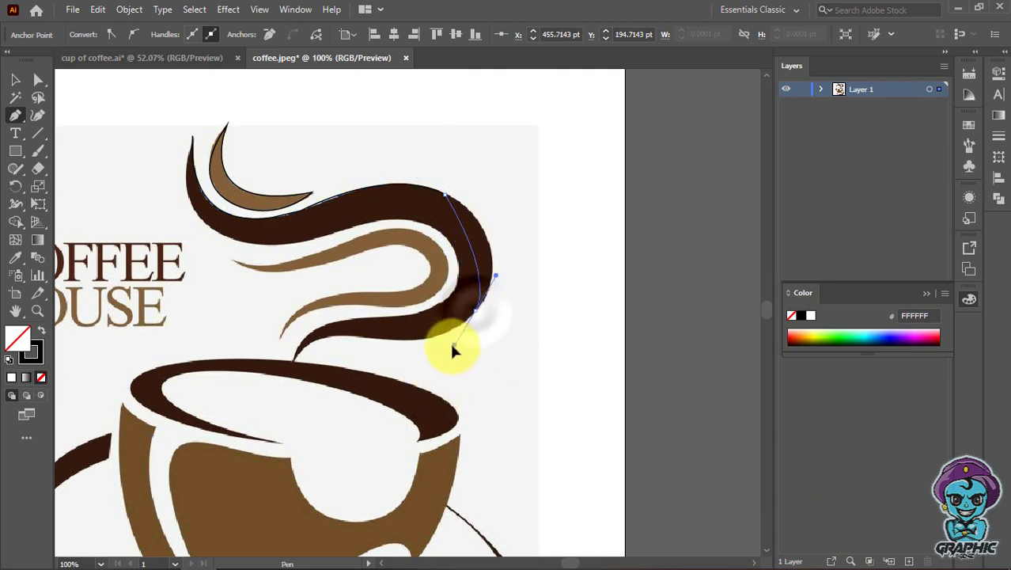
Step: Continue the dark swirl outline down its right side and along its underside
mouse_move(453, 351)
mouse_down()
mouse_move(440, 345)
mouse_move(428, 364)
mouse_move(422, 399)
mouse_up()
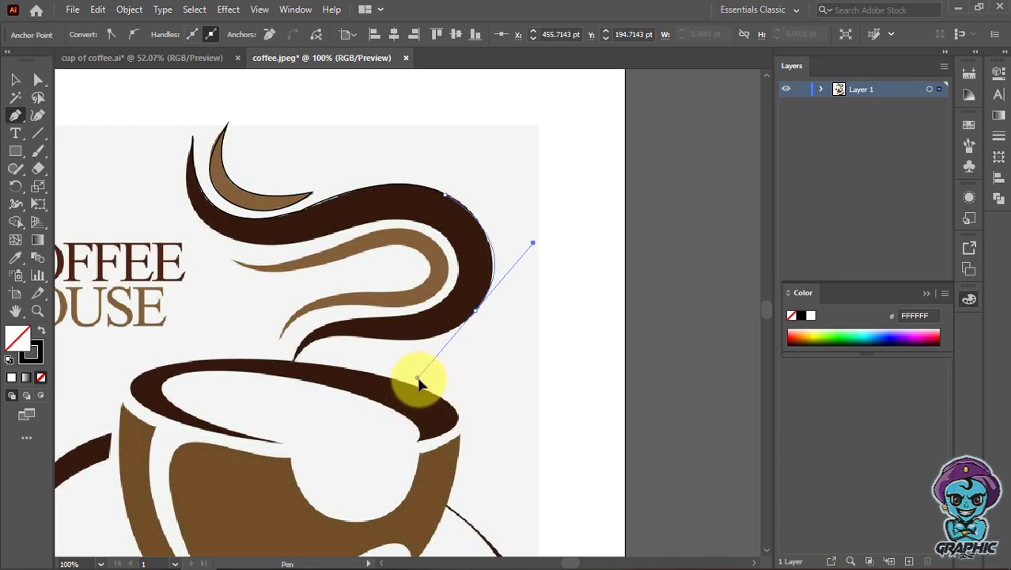
mouse_move(439, 382)
mouse_down()
mouse_move(418, 400)
mouse_move(417, 384)
mouse_up()
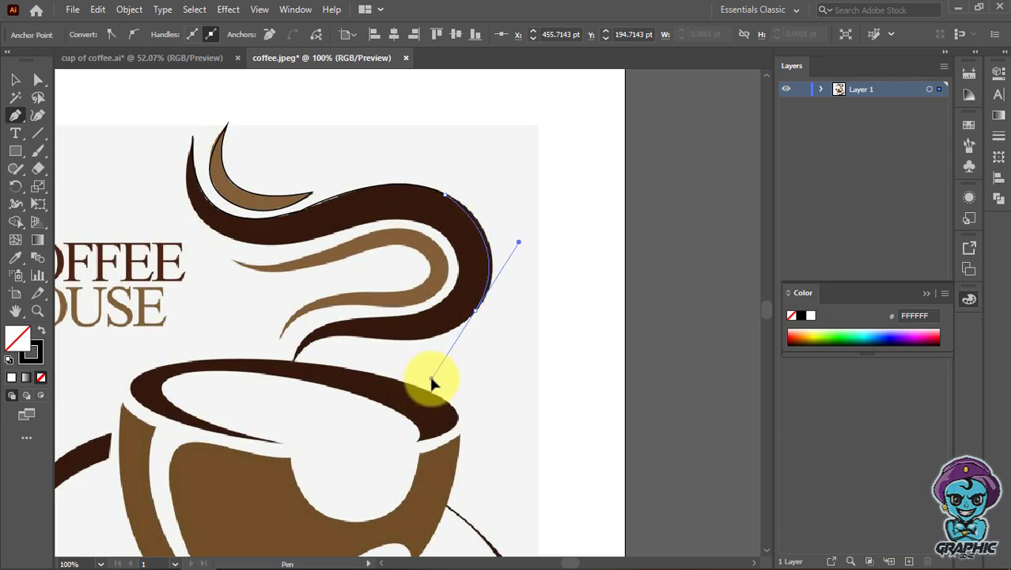
click(475, 310)
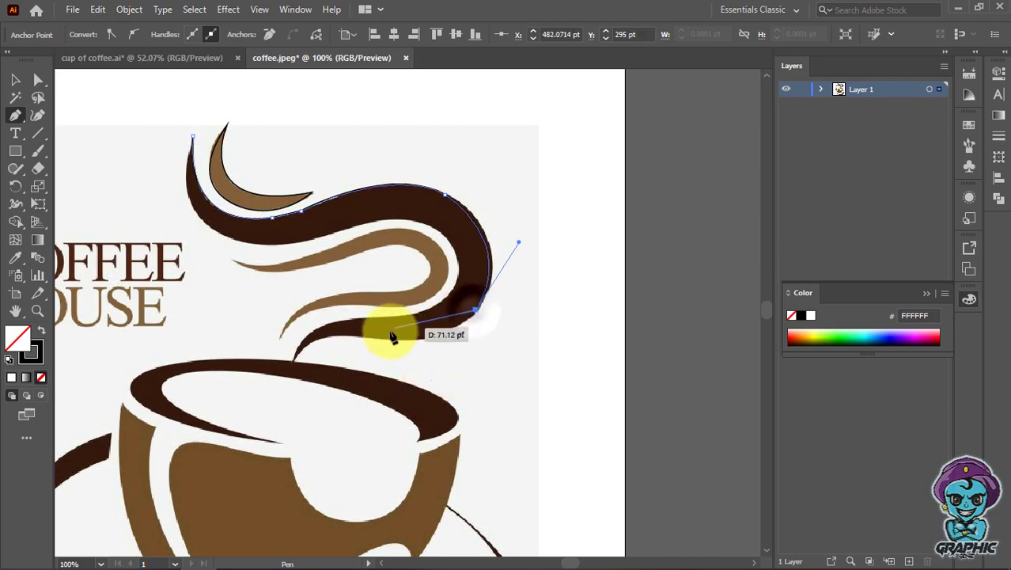
drag(357, 336, 259, 314)
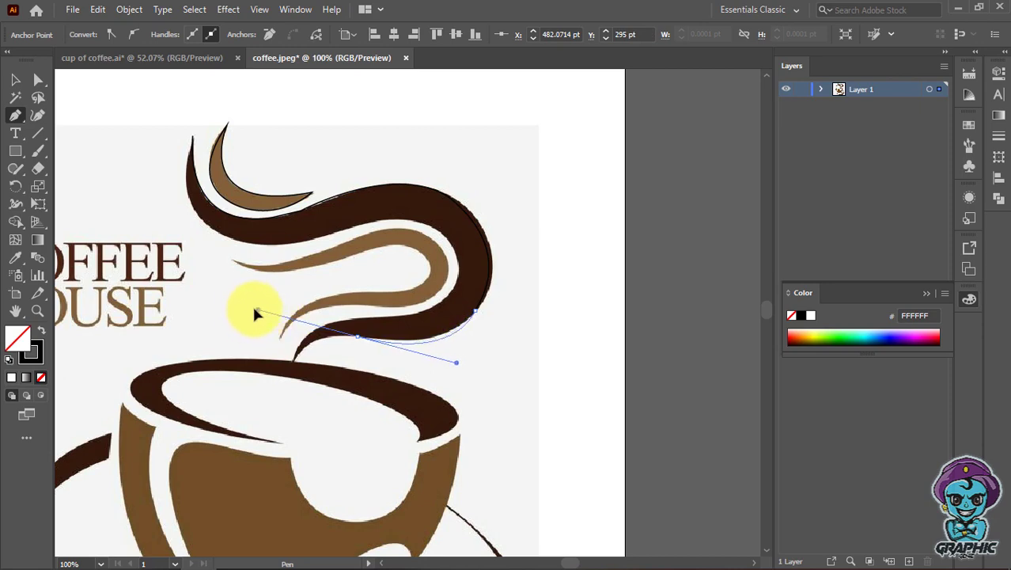
drag(260, 313, 292, 328)
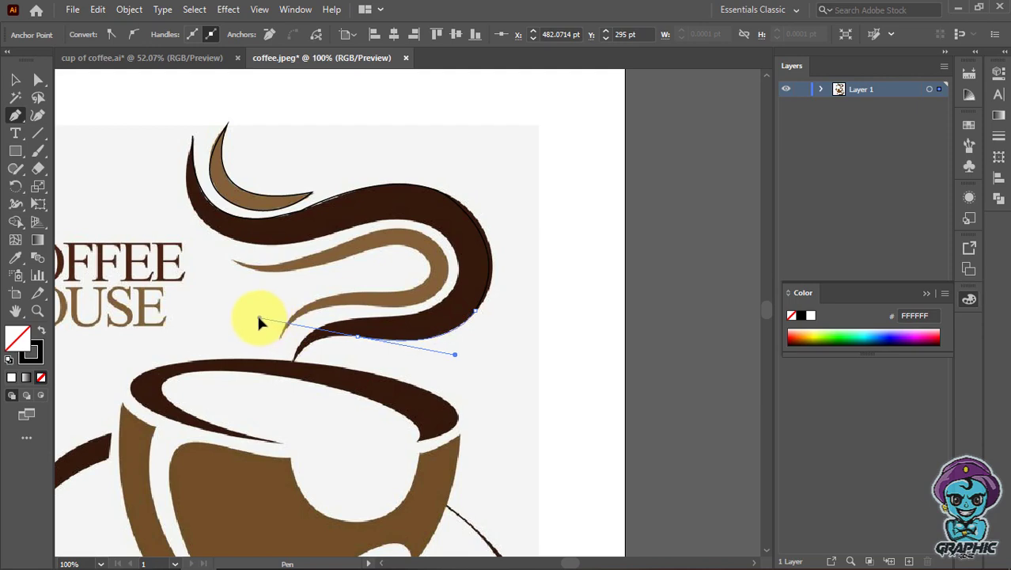
drag(260, 322, 345, 334)
Step: Curve the steam outline around the swirl's lower tip and up its inner edge
mouse_move(360, 338)
mouse_down()
mouse_move(247, 388)
mouse_move(281, 387)
mouse_up()
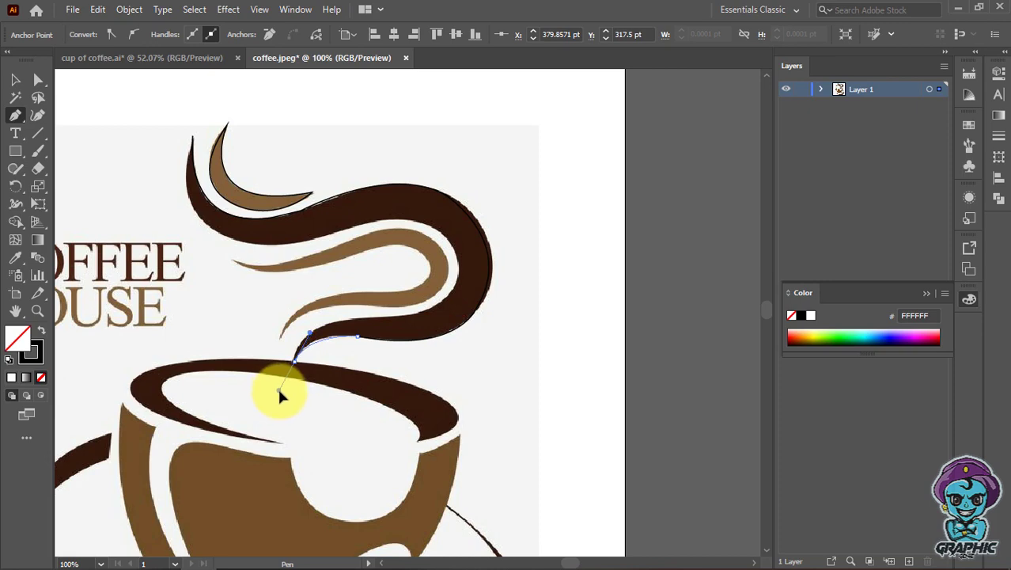
drag(281, 394, 286, 400)
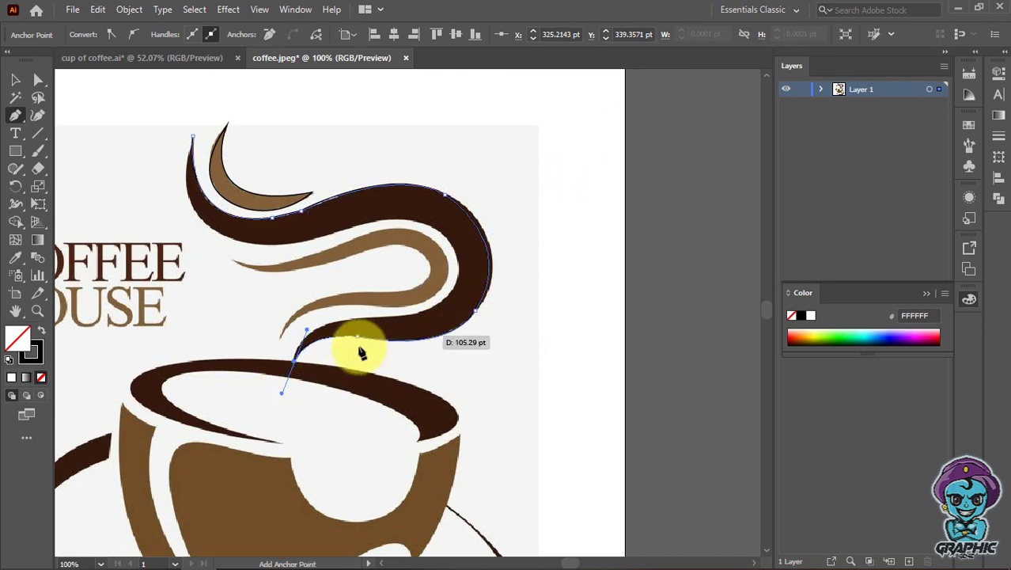
mouse_move(294, 364)
mouse_down()
mouse_move(332, 356)
mouse_move(327, 326)
mouse_up()
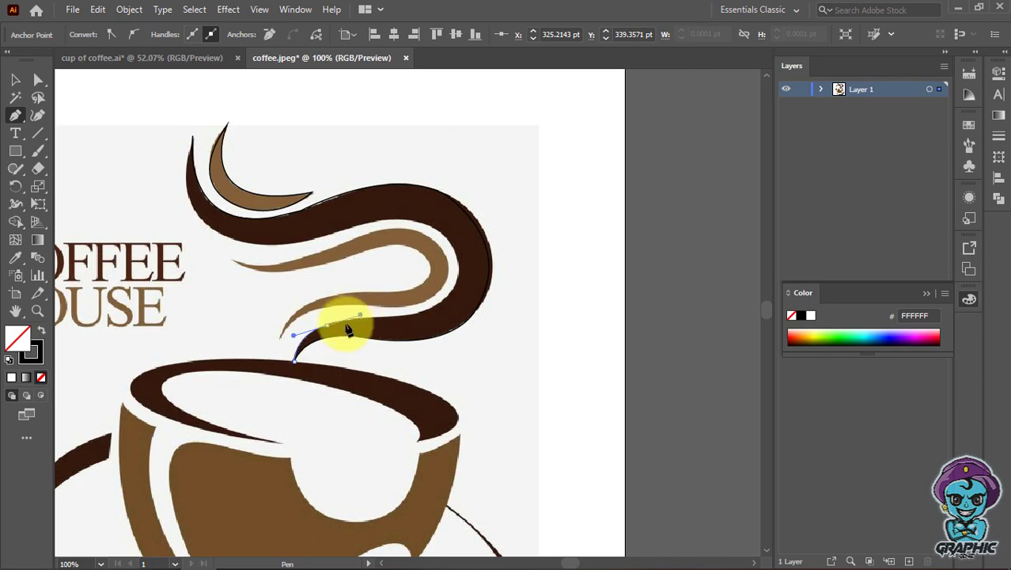
mouse_move(332, 333)
mouse_down()
mouse_move(438, 307)
mouse_move(338, 333)
mouse_move(406, 315)
mouse_up()
Step: Place an anchor at the swirl's inner bend with a broken handle and extend upward
mouse_move(443, 233)
mouse_down()
mouse_move(414, 228)
mouse_move(398, 175)
mouse_up()
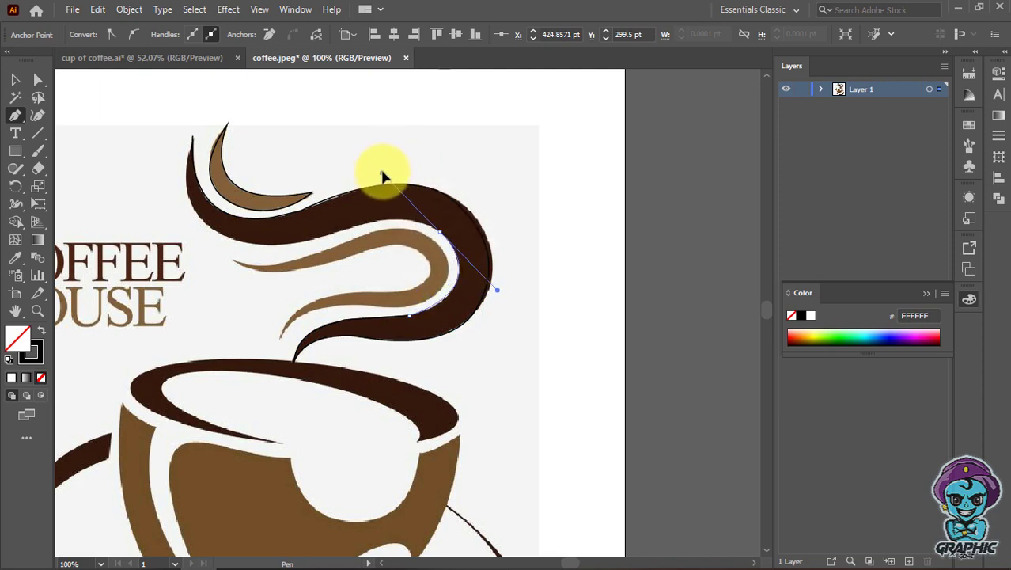
drag(383, 171, 388, 162)
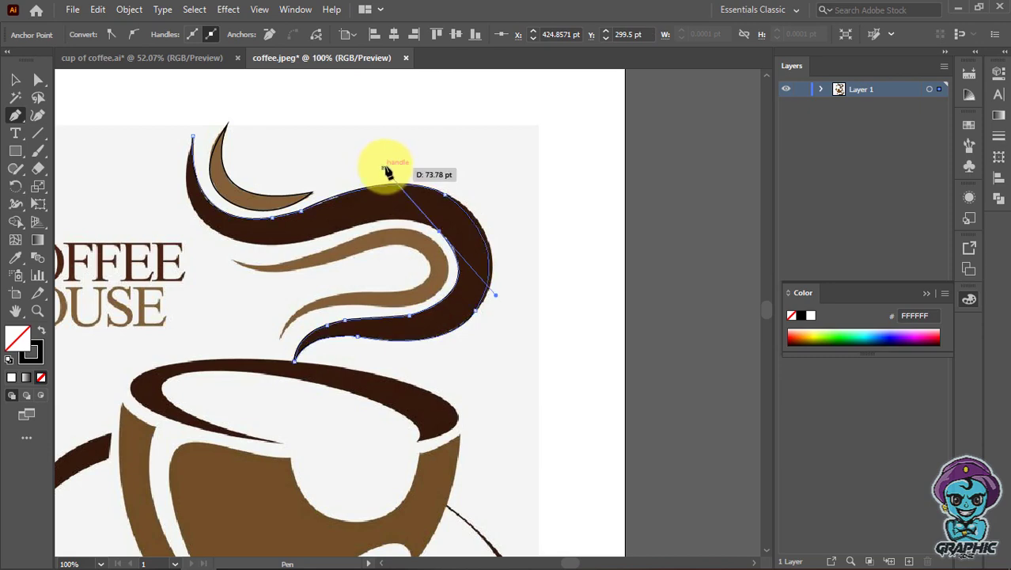
click(440, 232)
mouse_move(349, 228)
mouse_down()
mouse_move(283, 237)
mouse_move(301, 267)
mouse_up()
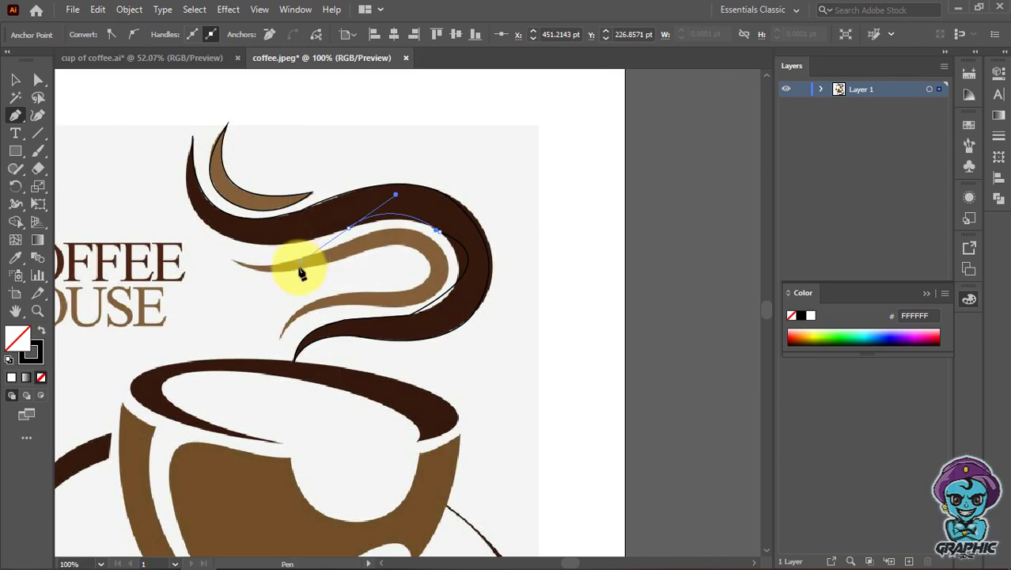
key(ctrl)
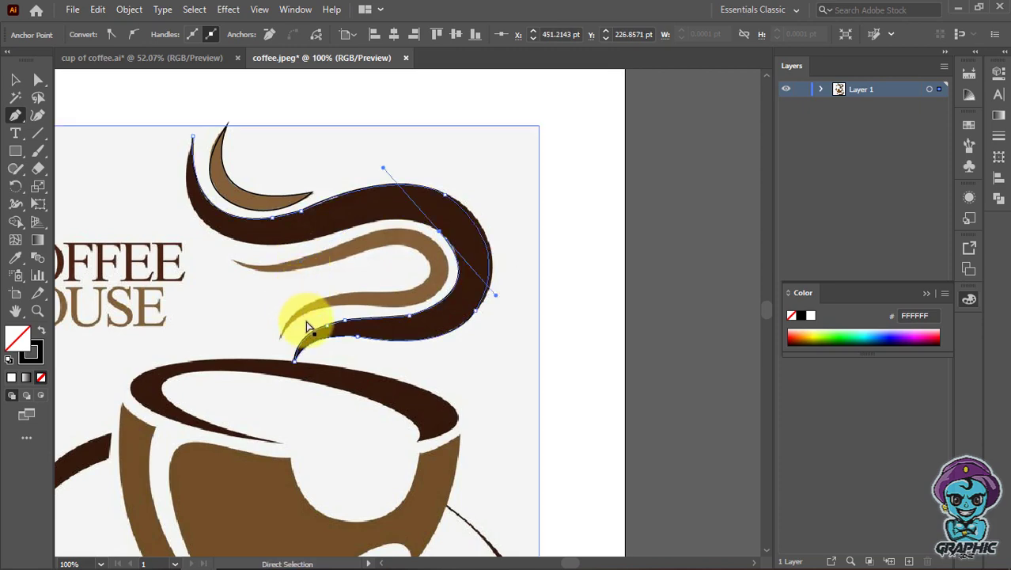
Step: Nudge the bend anchor and close the dark swirl outline at its upper left tip
mouse_move(438, 230)
mouse_down()
mouse_move(433, 240)
mouse_move(348, 227)
mouse_move(315, 250)
mouse_move(288, 246)
mouse_up()
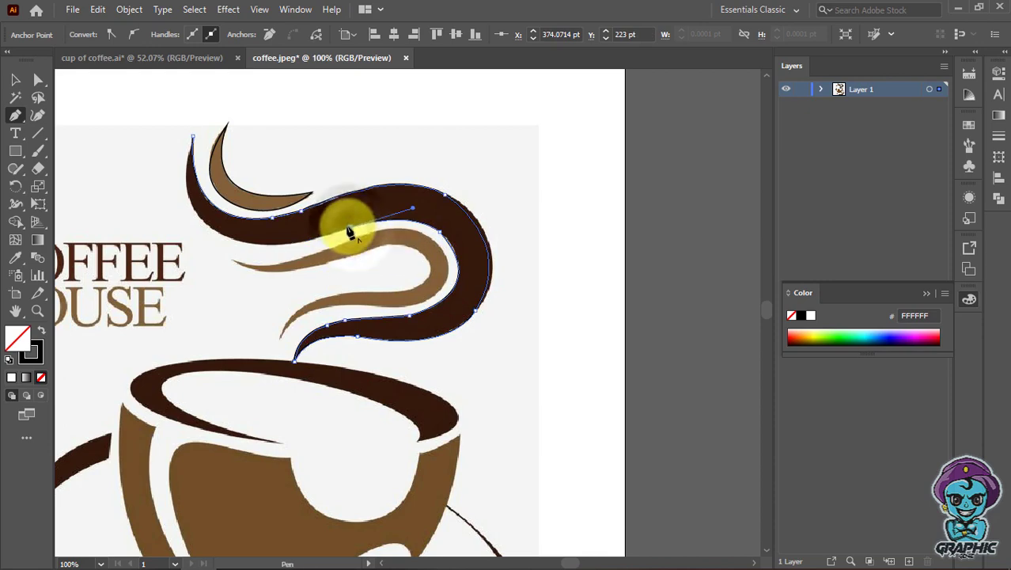
mouse_move(351, 232)
mouse_down()
mouse_move(235, 244)
mouse_move(153, 210)
mouse_move(177, 221)
mouse_up()
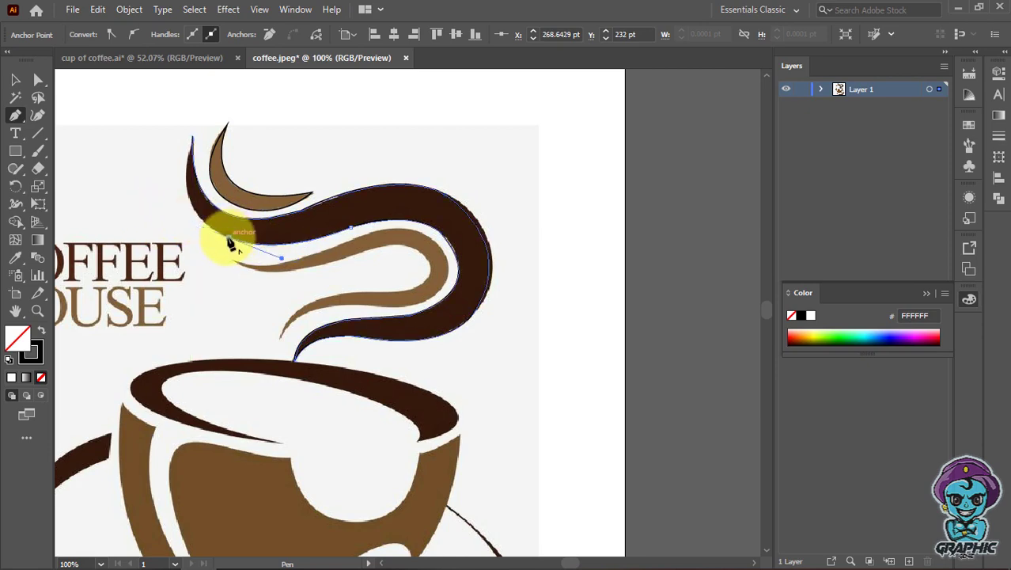
mouse_move(229, 241)
mouse_down()
mouse_move(153, 159)
mouse_move(190, 170)
mouse_move(185, 114)
mouse_move(195, 103)
mouse_move(203, 151)
mouse_move(192, 140)
mouse_up()
click(192, 138)
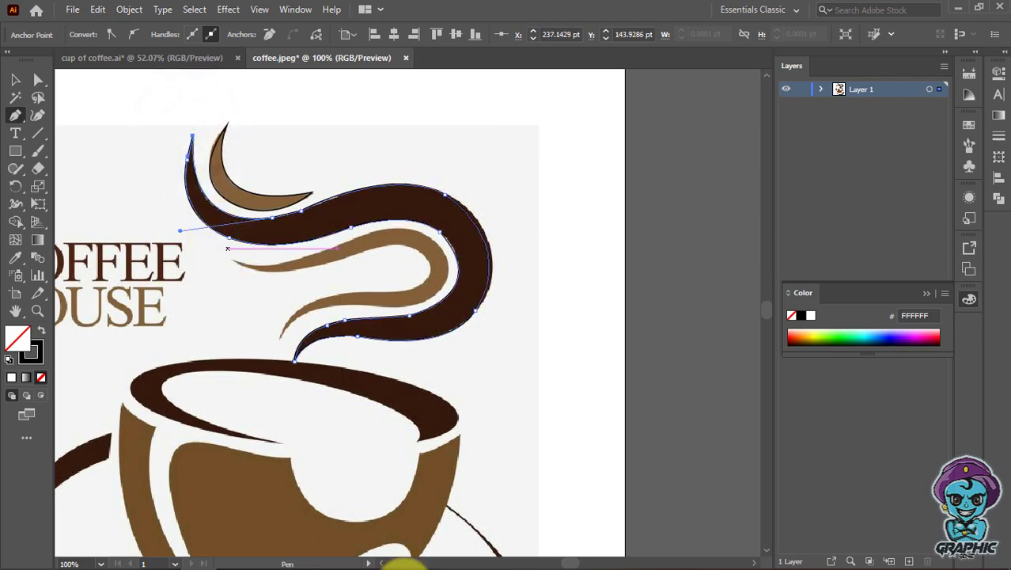
Step: Begin a new Pen path along the light brown ribbon's lower edge
click(356, 554)
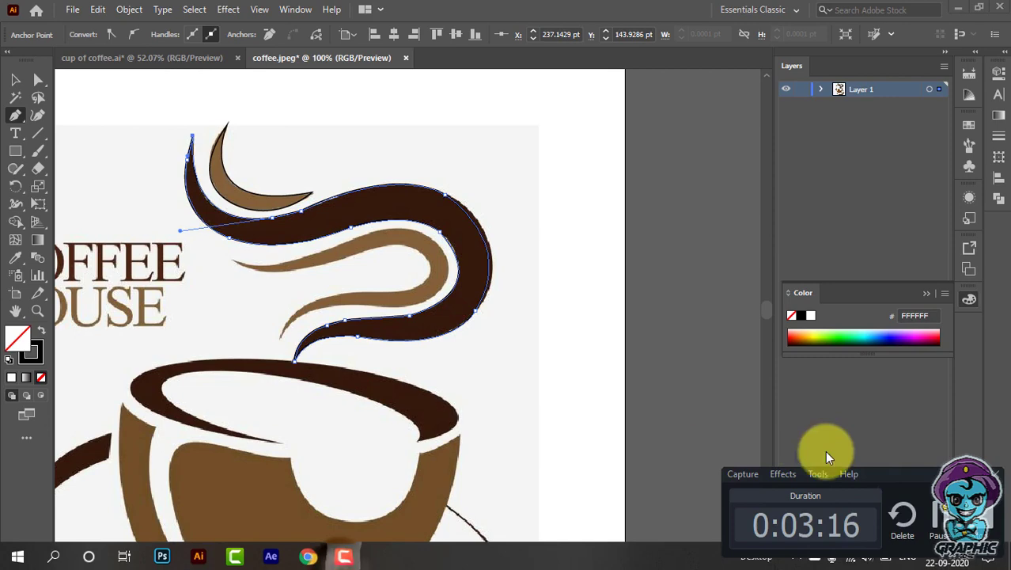
click(928, 521)
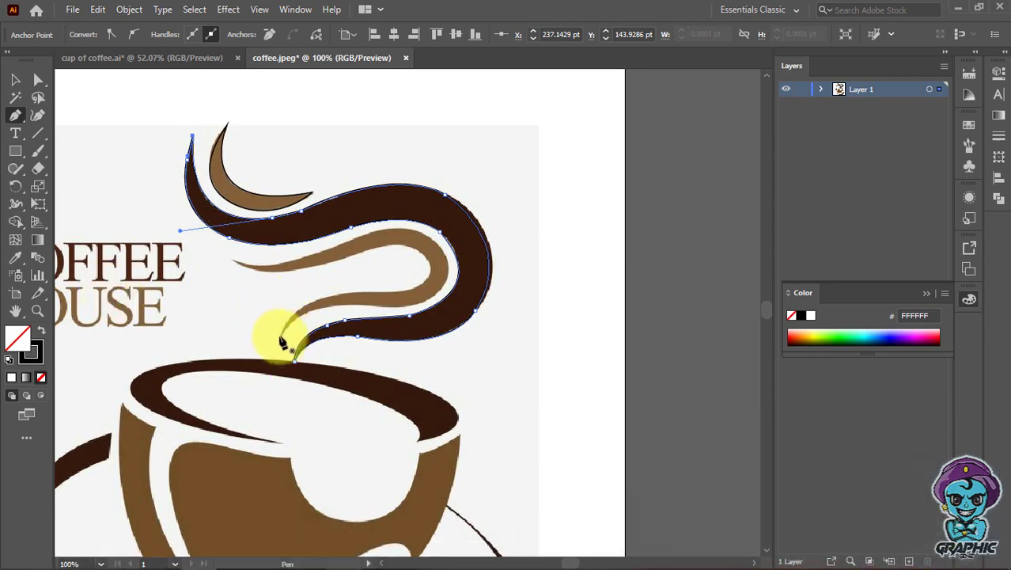
mouse_move(281, 334)
mouse_down()
mouse_move(379, 305)
mouse_move(467, 318)
mouse_move(387, 311)
mouse_move(449, 267)
mouse_move(454, 281)
mouse_up()
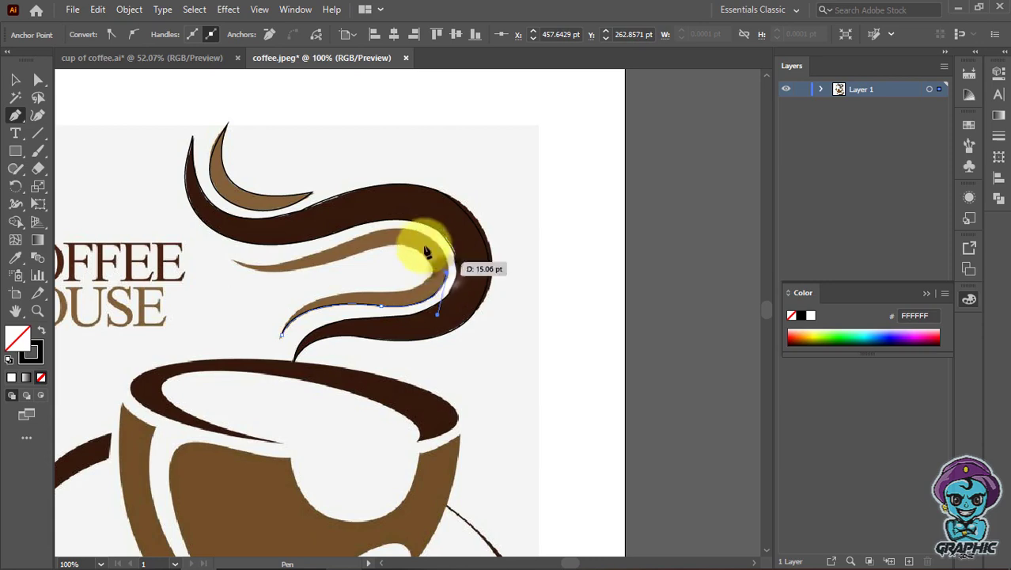
Step: Trace the brown ribbon around its bend to a sharp left tip and back along its upper edge
mouse_move(453, 281)
mouse_down()
mouse_move(388, 230)
mouse_move(316, 228)
mouse_up()
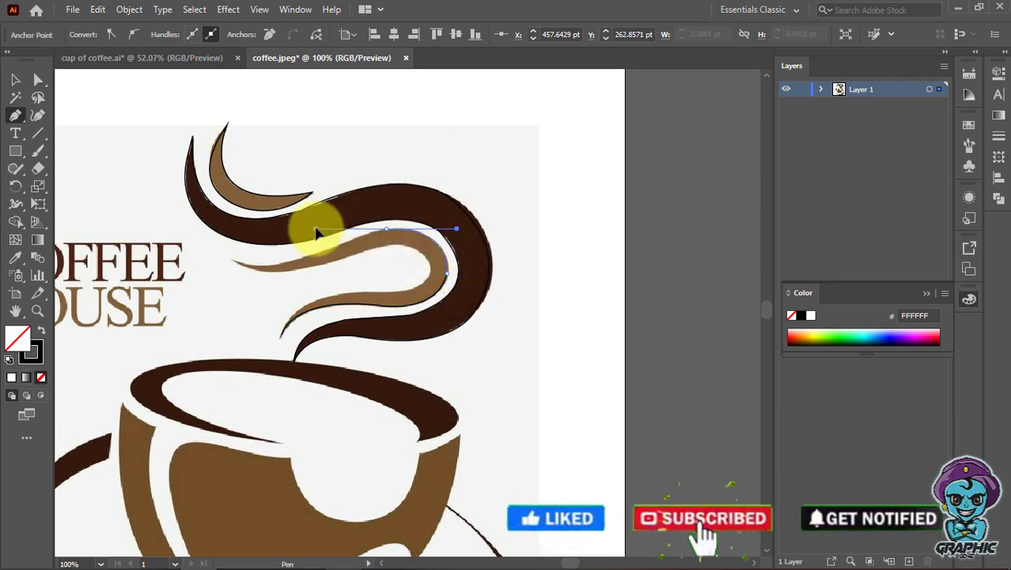
mouse_move(386, 230)
mouse_down()
mouse_move(299, 267)
mouse_move(412, 256)
mouse_move(391, 255)
mouse_move(383, 225)
mouse_move(388, 240)
mouse_move(241, 268)
mouse_move(220, 242)
mouse_move(198, 239)
mouse_up()
click(231, 260)
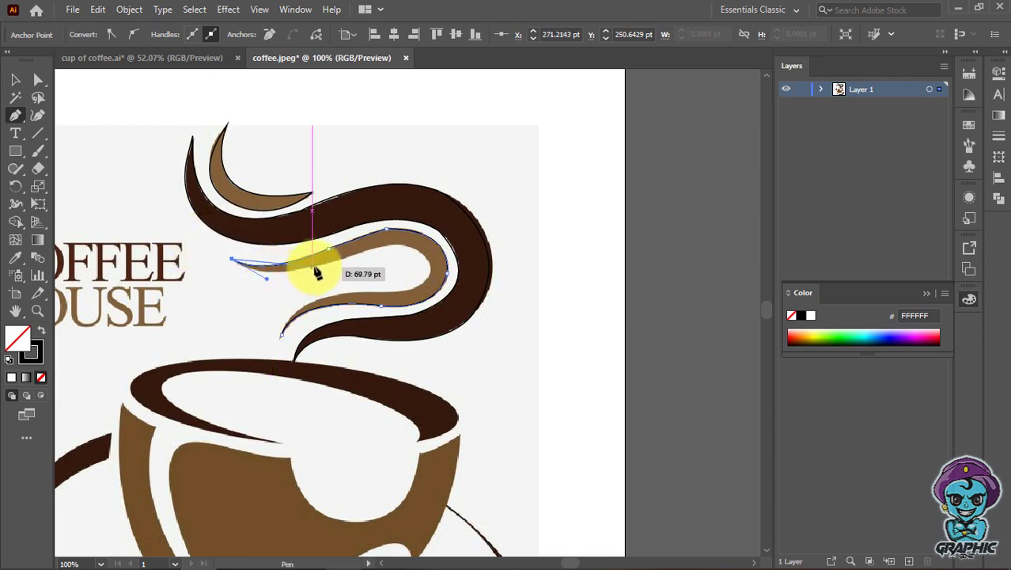
drag(312, 267, 353, 256)
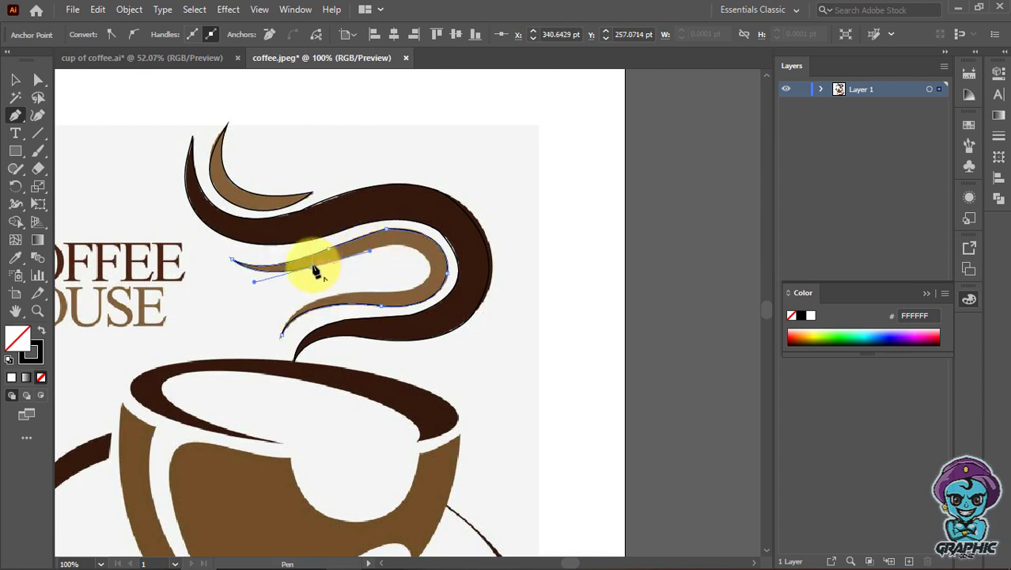
drag(329, 249, 428, 270)
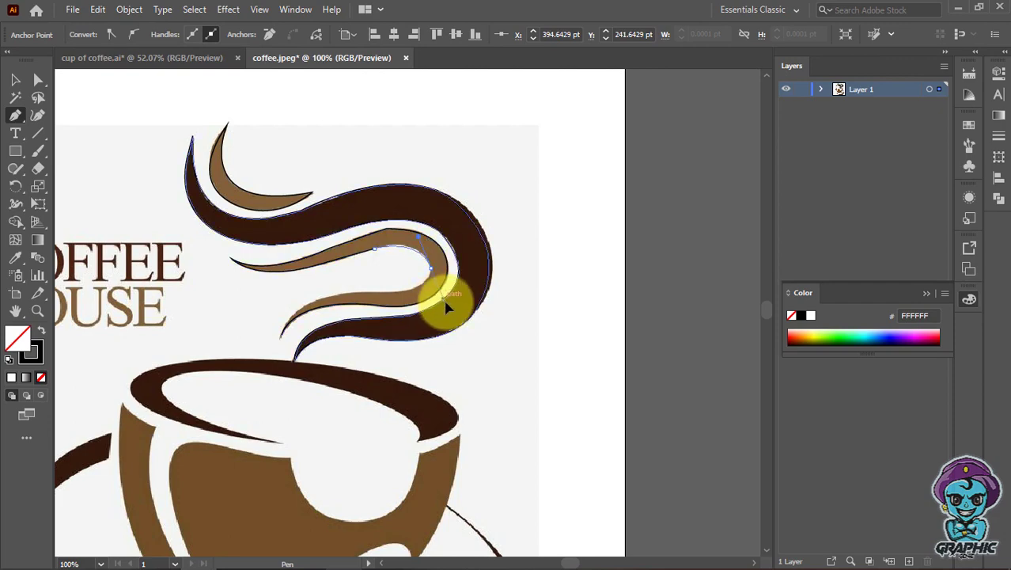
Step: Continue the ribbon outline past its inner bend and down to its tail tip above the cup
drag(446, 303, 436, 301)
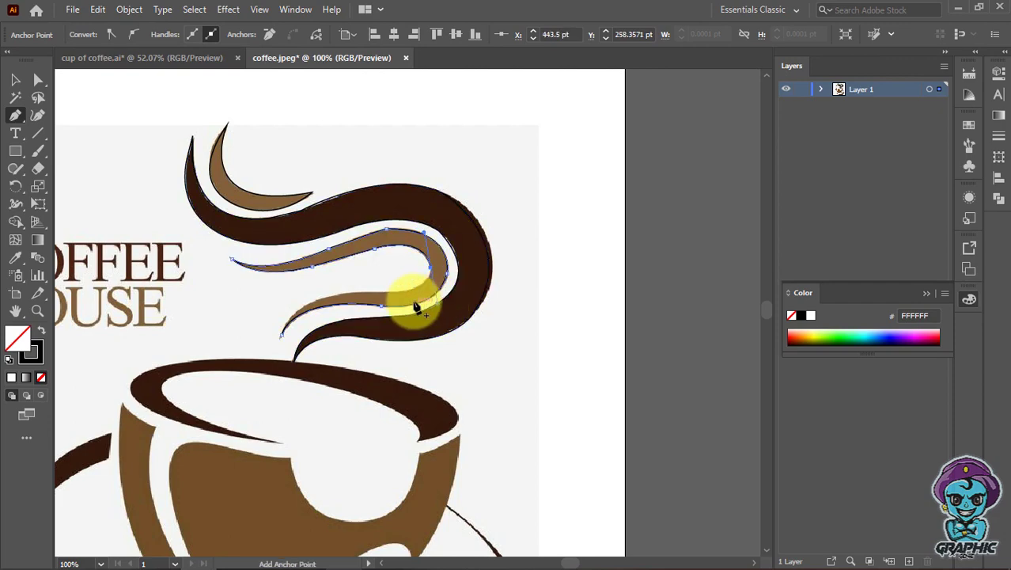
mouse_move(411, 293)
mouse_down()
mouse_move(383, 283)
mouse_move(428, 274)
mouse_move(307, 295)
mouse_move(395, 300)
mouse_up()
click(431, 269)
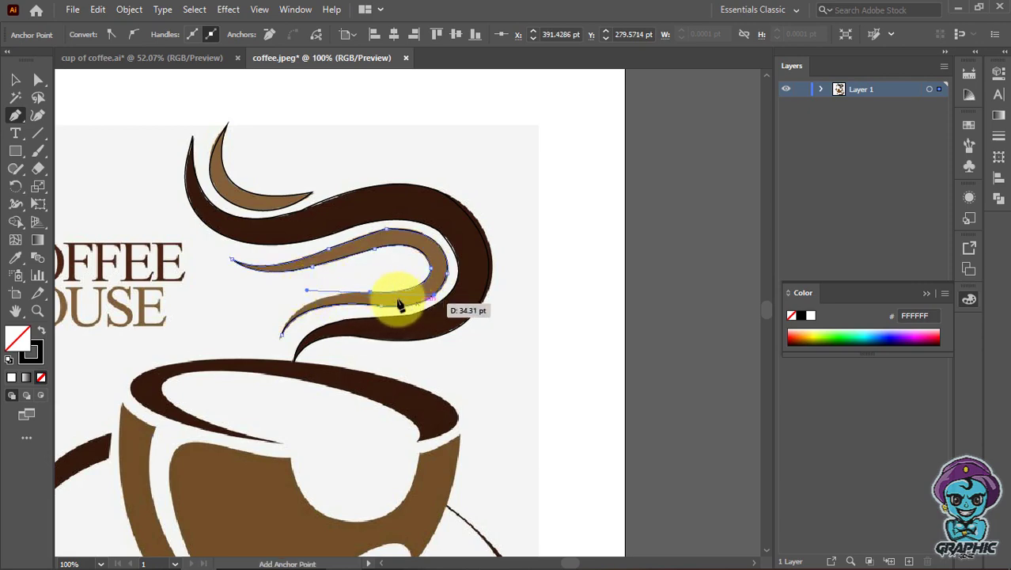
click(369, 291)
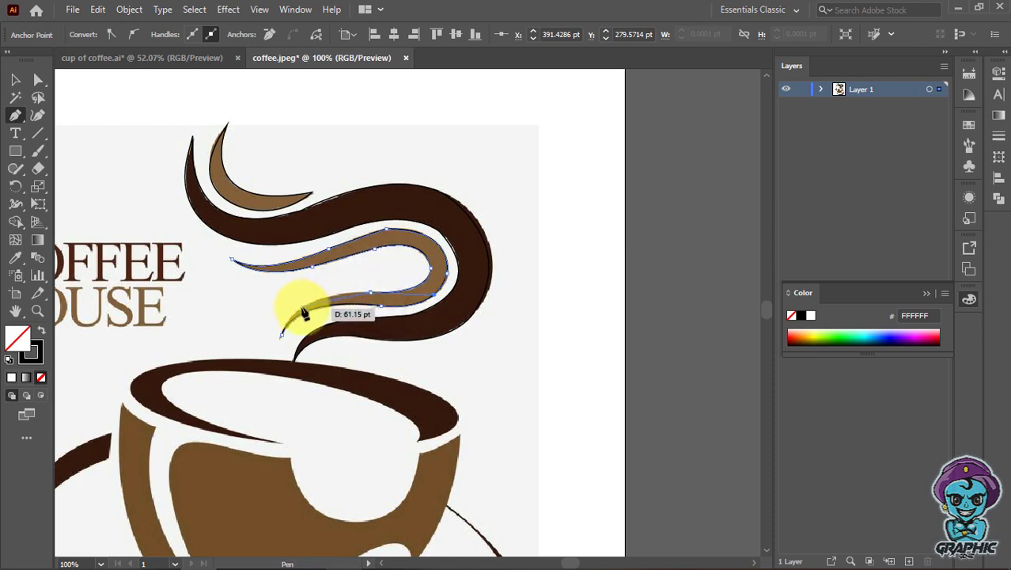
mouse_move(301, 308)
mouse_down()
mouse_move(277, 330)
mouse_move(276, 317)
mouse_move(275, 358)
mouse_up()
click(302, 308)
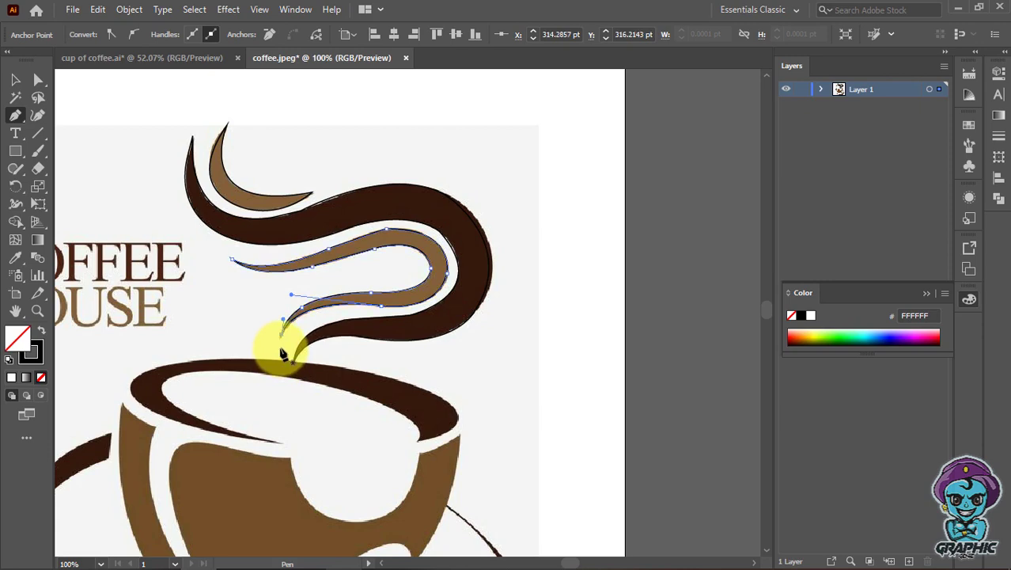
Step: Trace the cup's oval rim opening across the top and back along its lower edge
scroll(286, 316, down, 1)
scroll(287, 315, down, 4)
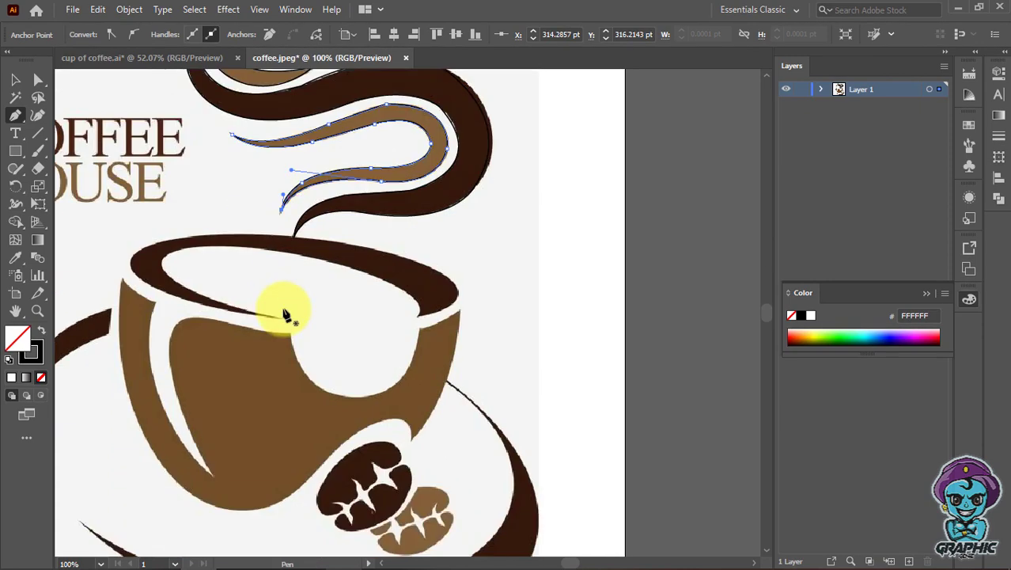
scroll(275, 305, down, 3)
scroll(267, 275, up, 3)
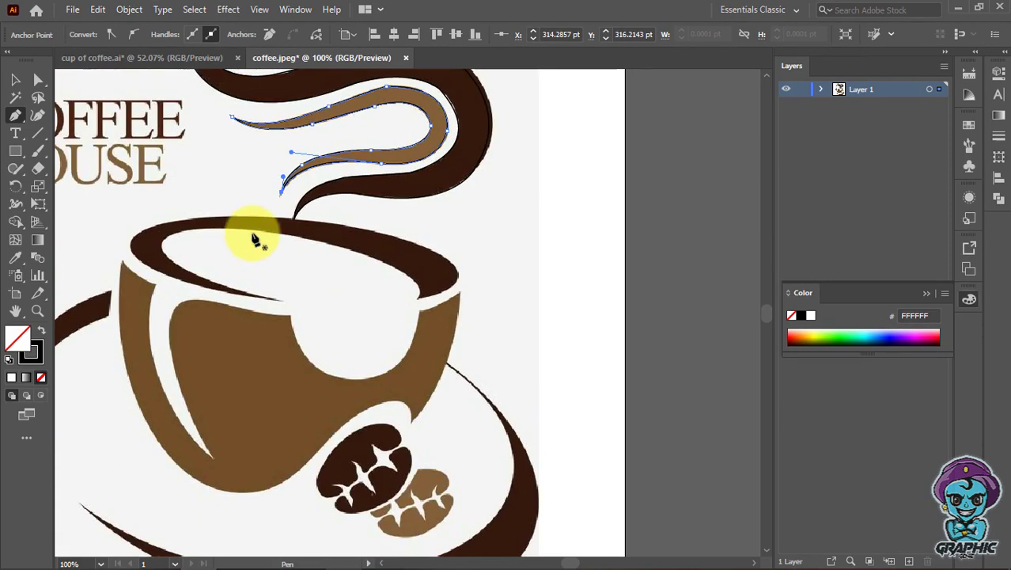
click(418, 297)
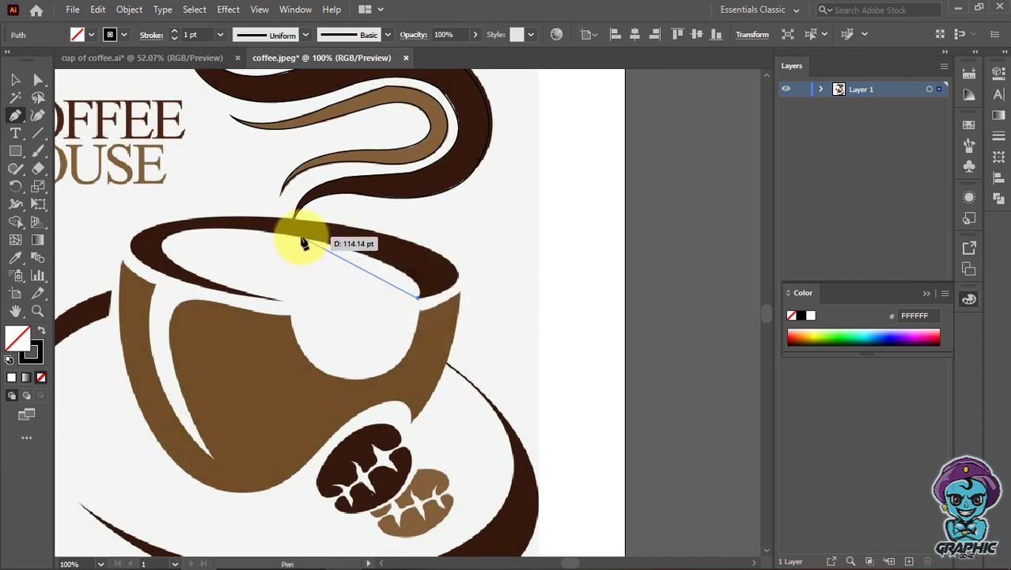
drag(295, 237, 139, 199)
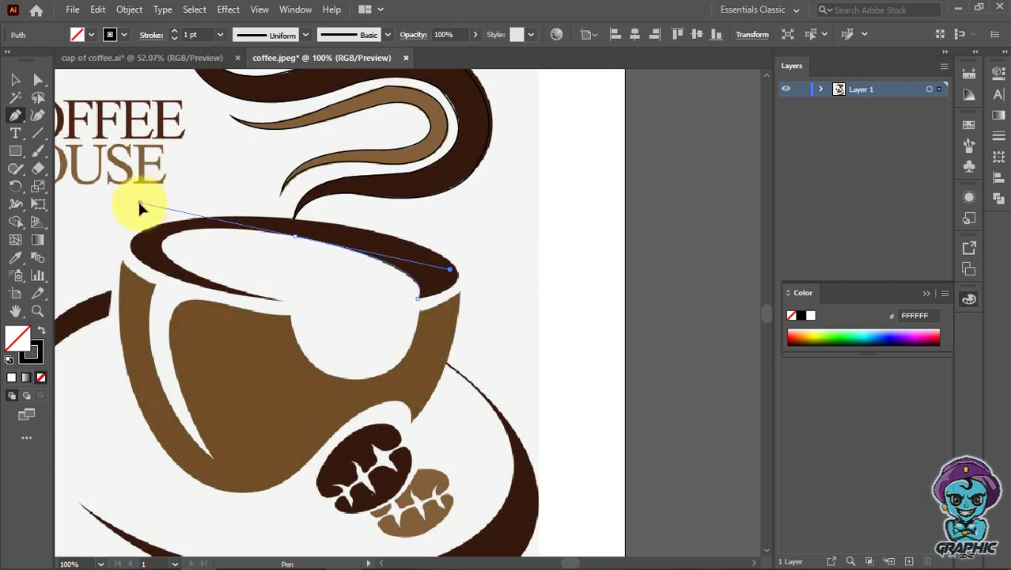
mouse_move(295, 236)
mouse_down()
mouse_move(309, 257)
mouse_move(295, 236)
mouse_up()
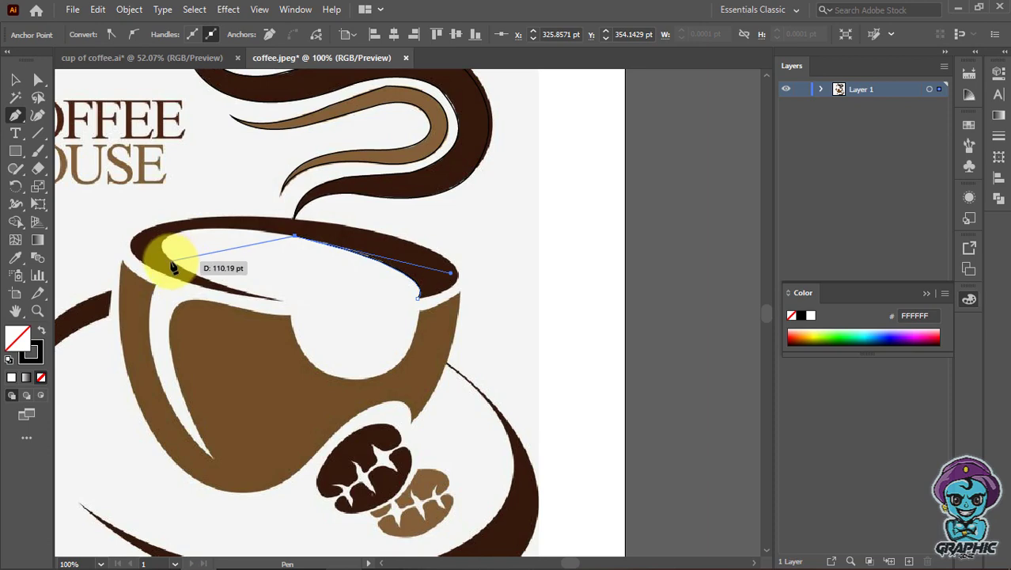
mouse_move(170, 260)
mouse_down()
mouse_move(188, 317)
mouse_move(215, 316)
mouse_up()
mouse_move(182, 269)
mouse_down()
mouse_move(274, 323)
mouse_move(168, 268)
mouse_move(280, 303)
mouse_move(334, 301)
mouse_up()
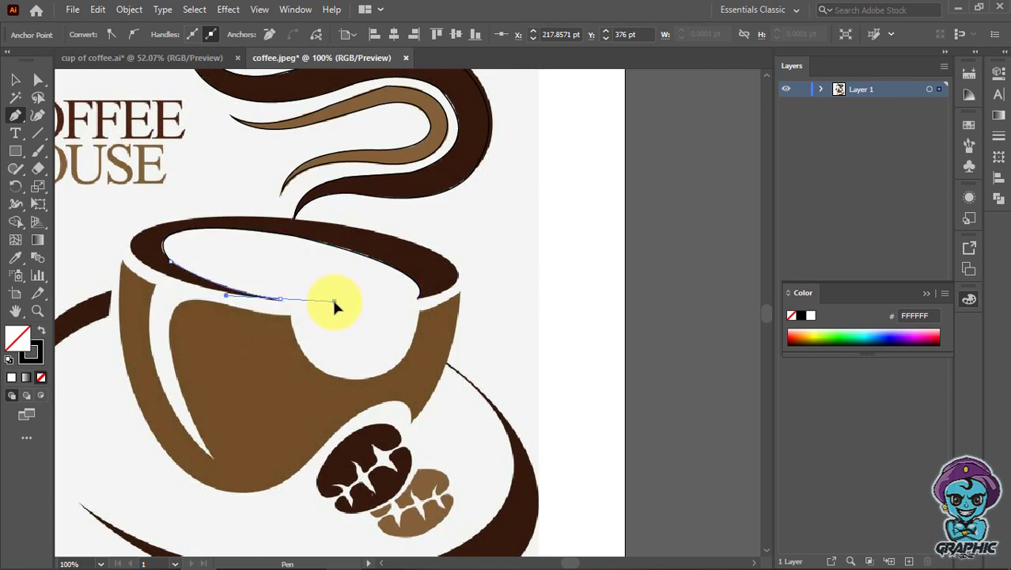
drag(334, 305, 277, 298)
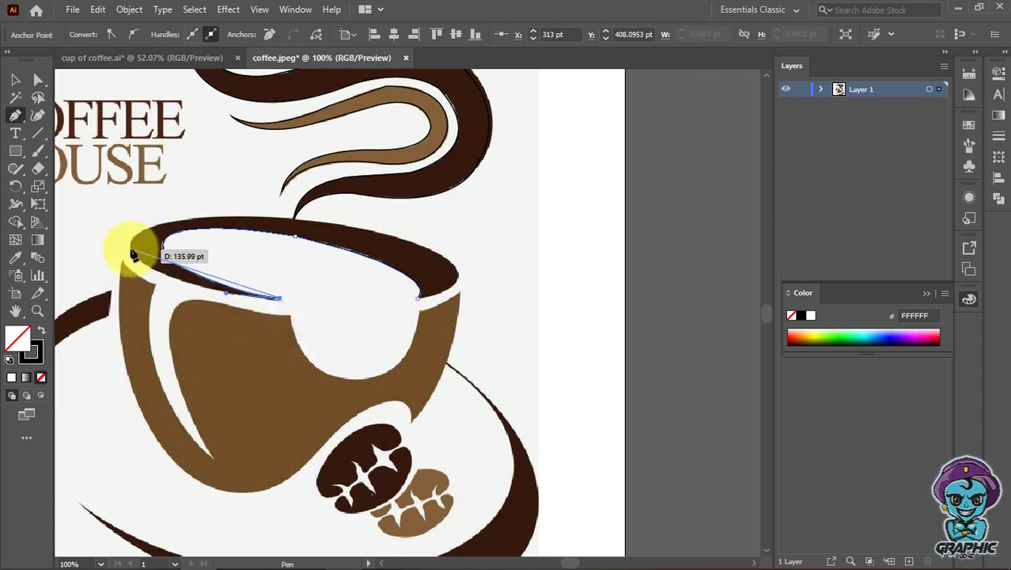
Step: Trace the rim's left end and inner edge with curved anchors, breaking one handle
drag(132, 252, 87, 204)
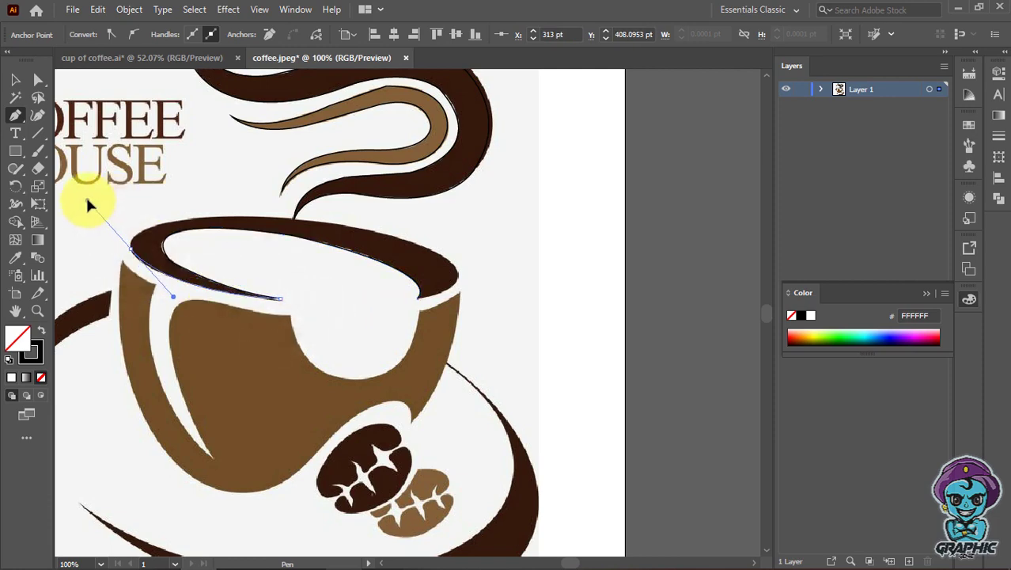
drag(87, 204, 100, 200)
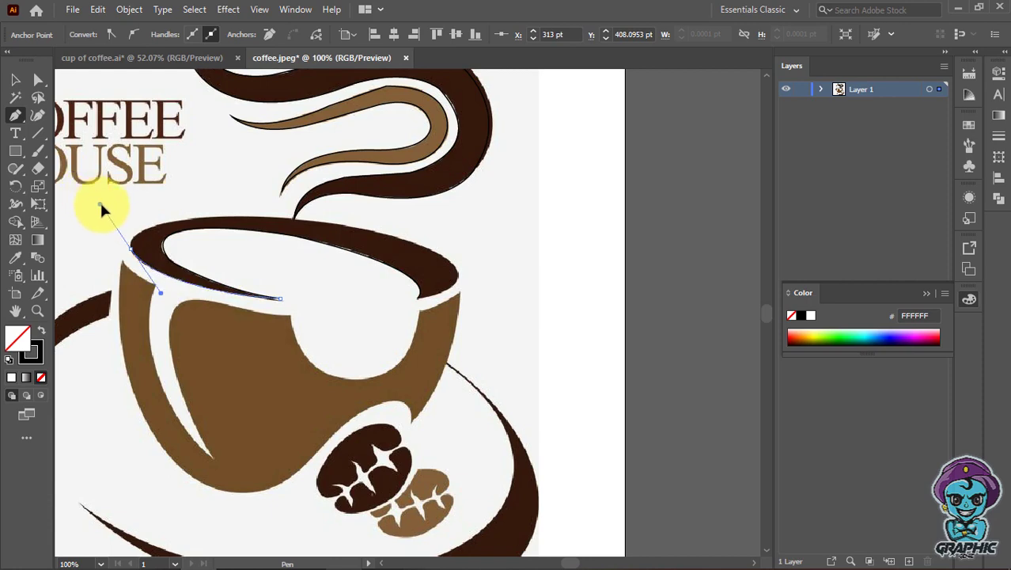
drag(156, 253, 144, 260)
click(134, 253)
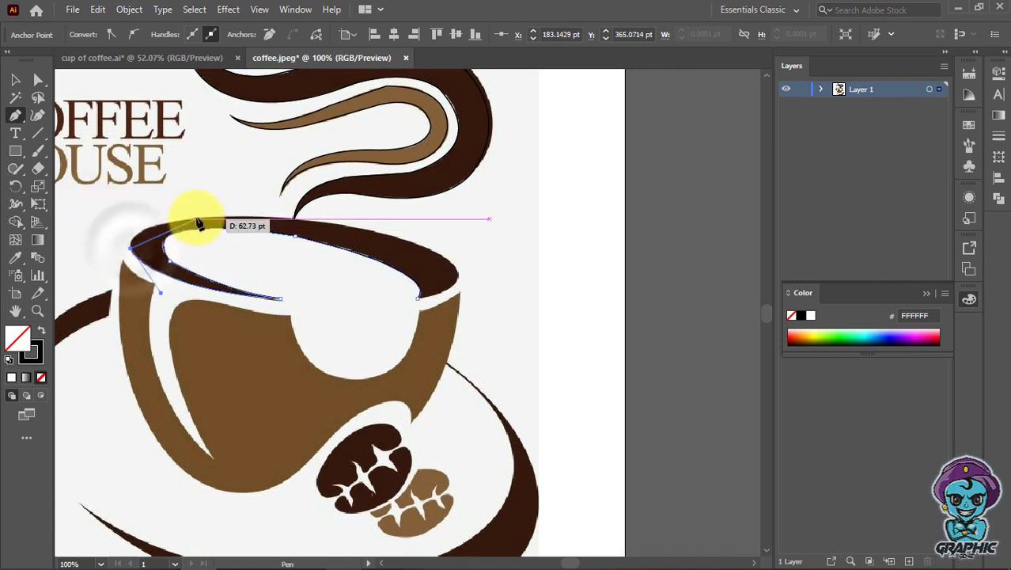
drag(197, 219, 277, 226)
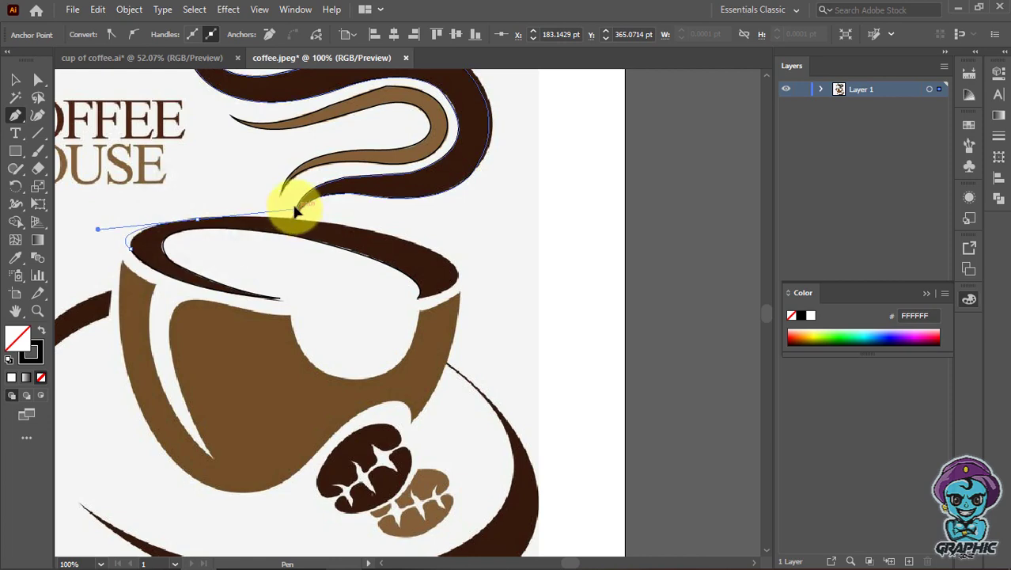
drag(269, 226, 235, 215)
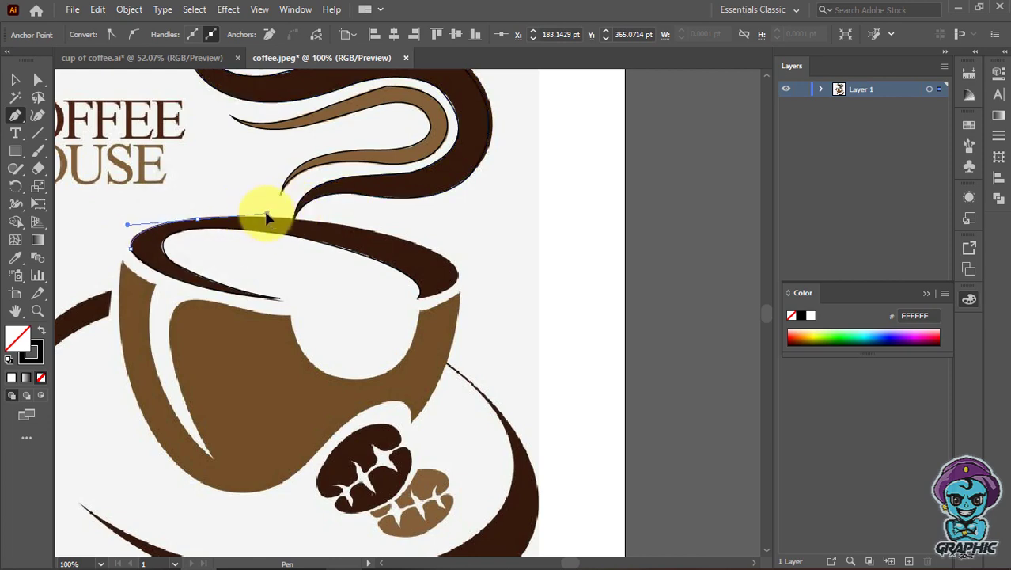
Step: Carry the rim outline along the top to the right rim end and close it
drag(273, 217, 203, 218)
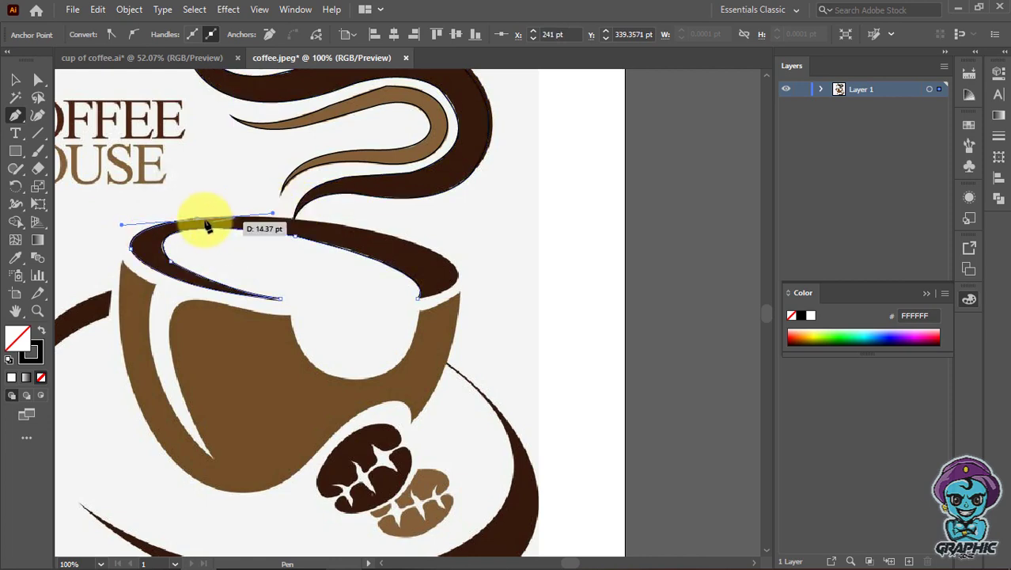
mouse_move(418, 298)
mouse_down()
mouse_move(340, 232)
mouse_move(431, 245)
mouse_up()
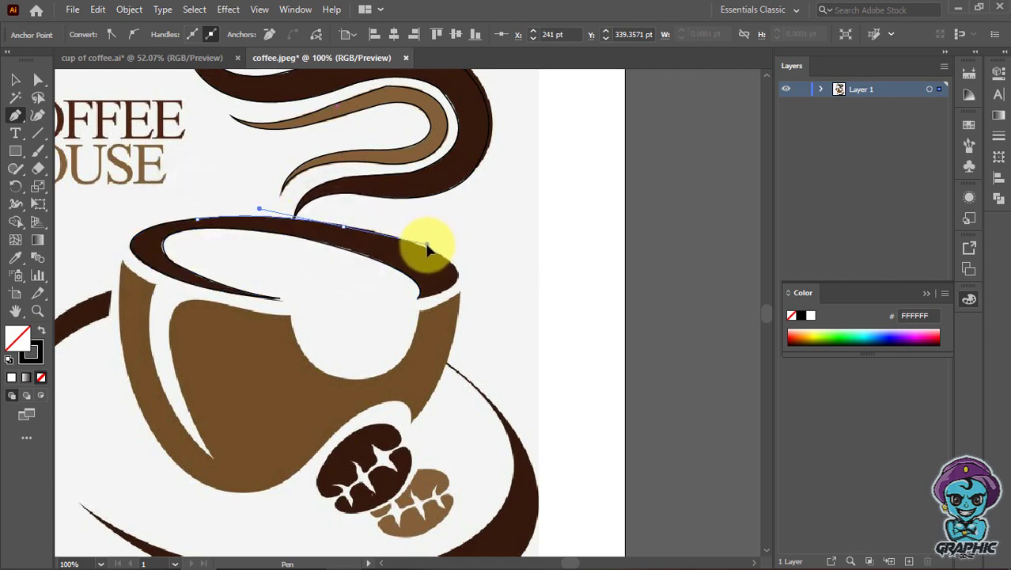
drag(342, 227, 345, 228)
drag(456, 275, 458, 309)
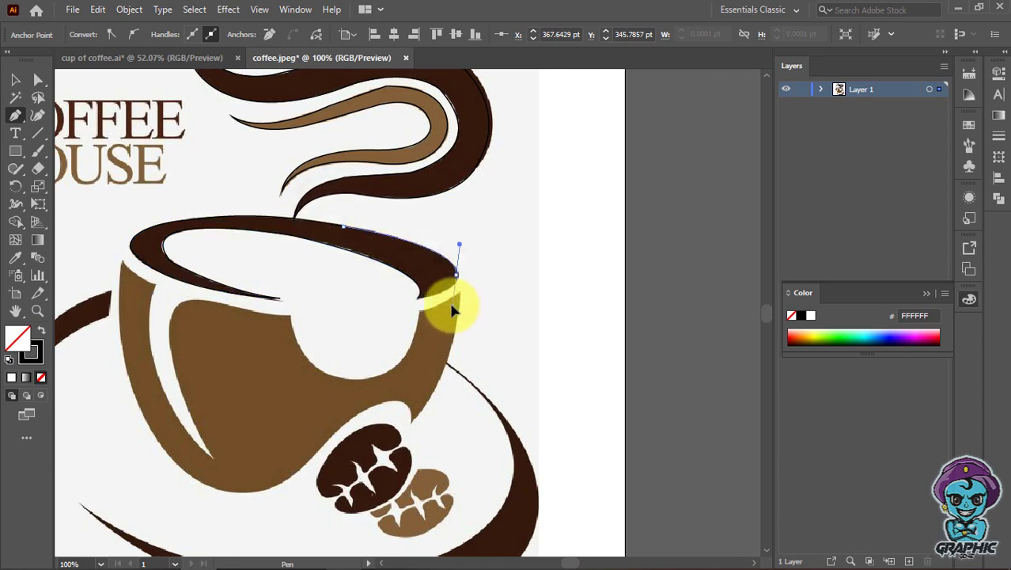
click(455, 276)
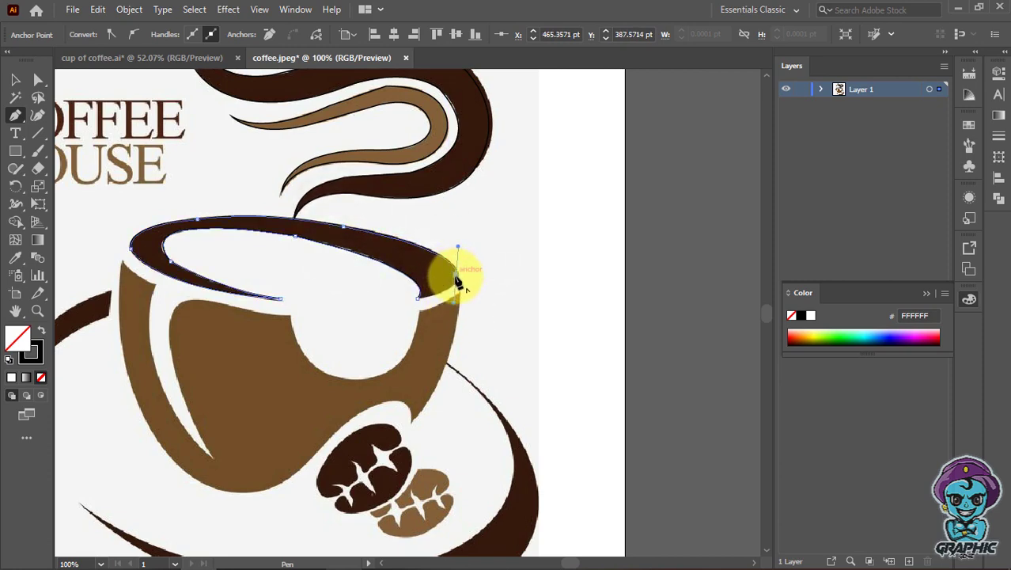
mouse_move(458, 281)
mouse_down()
mouse_move(422, 301)
mouse_move(363, 297)
mouse_move(372, 308)
mouse_up()
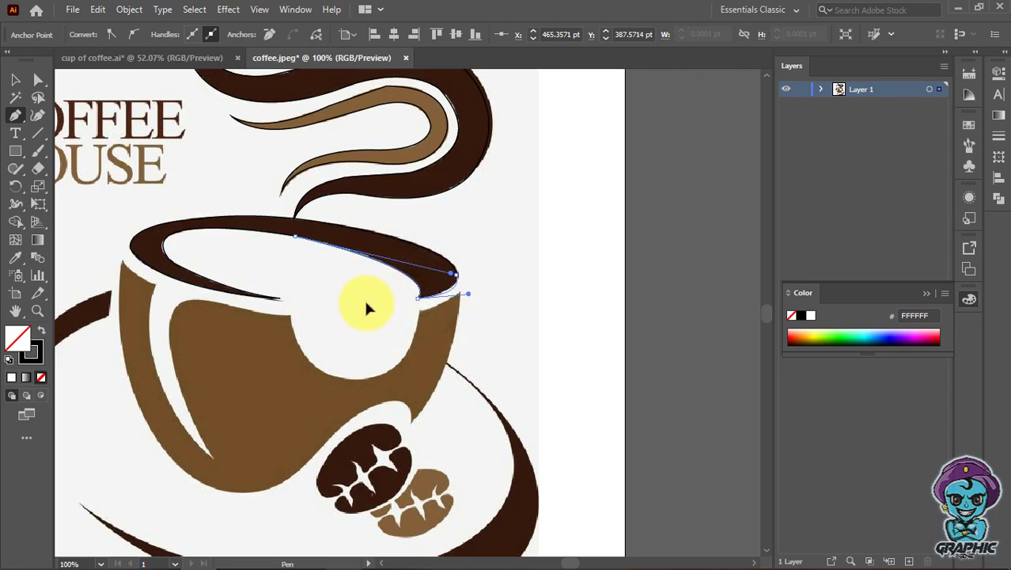
Step: Outline the cup body from the right rim edge, past the bean, to the lower left
scroll(370, 298, down, 3)
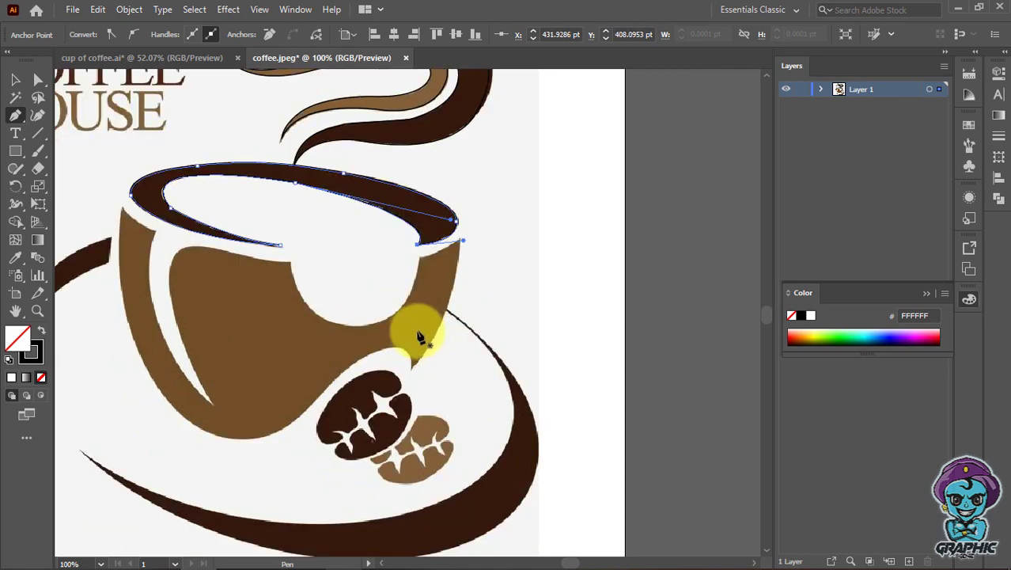
mouse_move(418, 256)
mouse_down()
mouse_move(462, 244)
mouse_move(458, 230)
mouse_move(437, 257)
mouse_move(462, 247)
mouse_up()
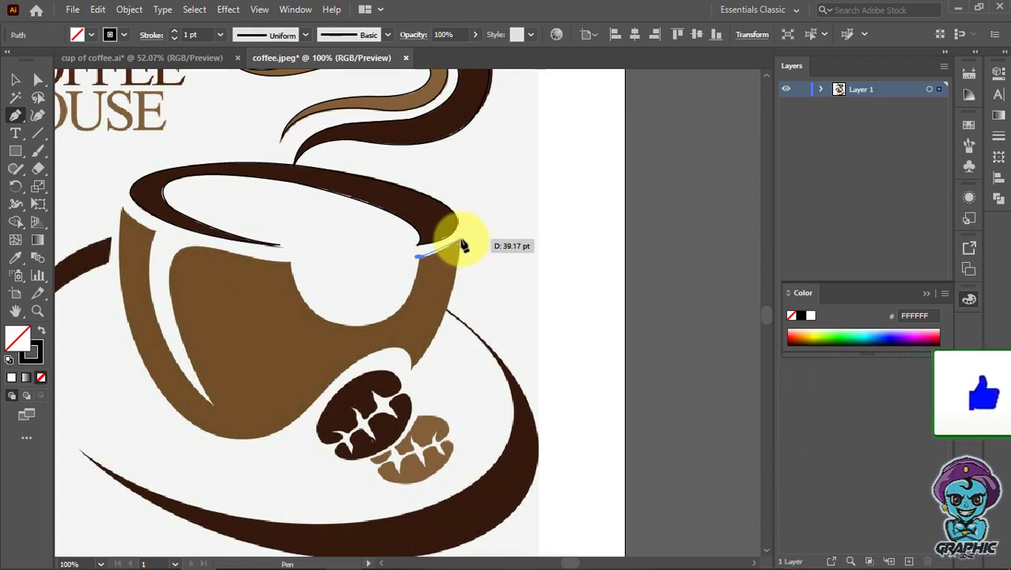
mouse_move(461, 247)
mouse_down()
mouse_move(463, 229)
mouse_move(427, 388)
mouse_move(413, 366)
mouse_move(373, 400)
mouse_up()
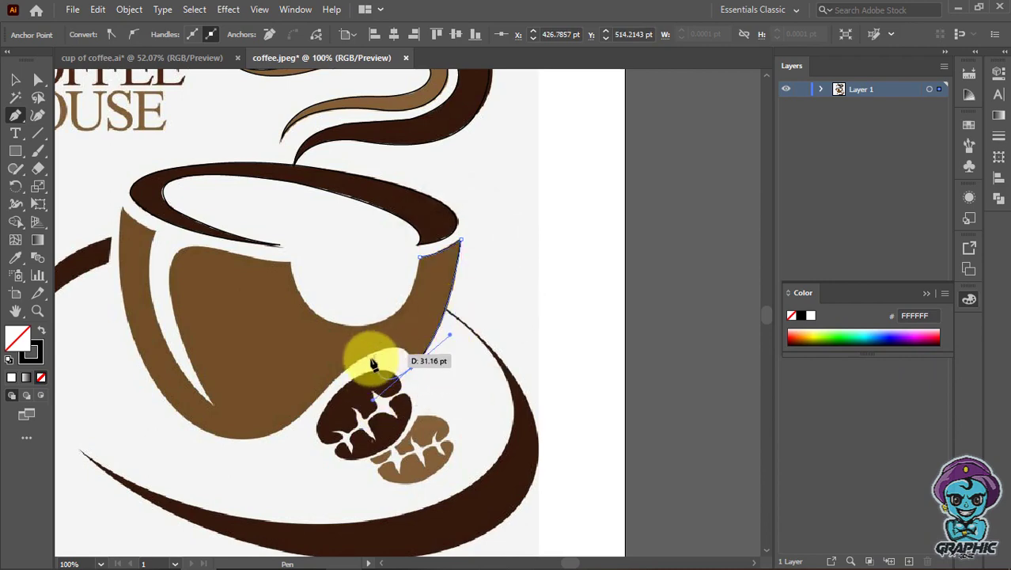
drag(374, 401, 442, 371)
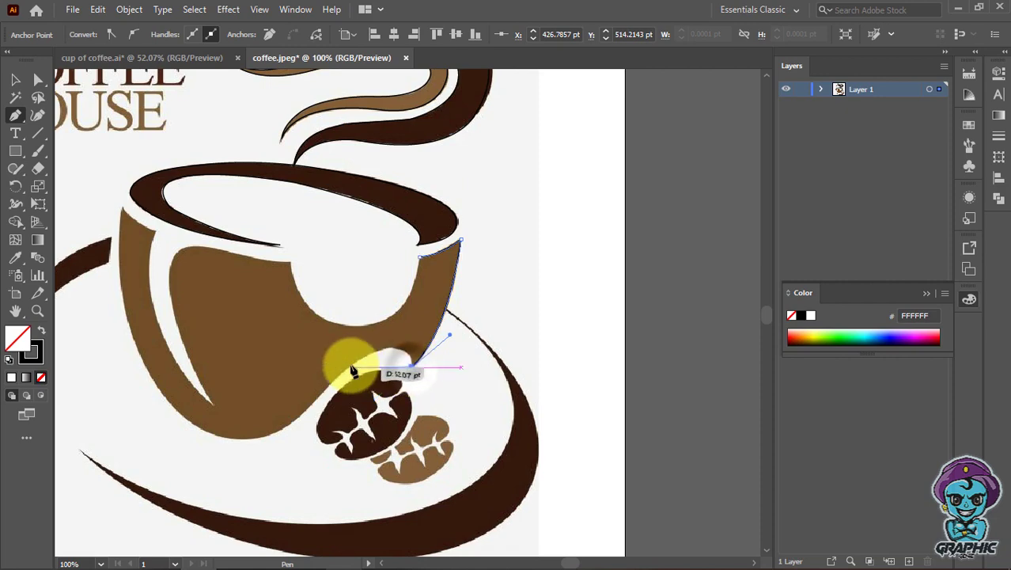
drag(352, 365, 279, 404)
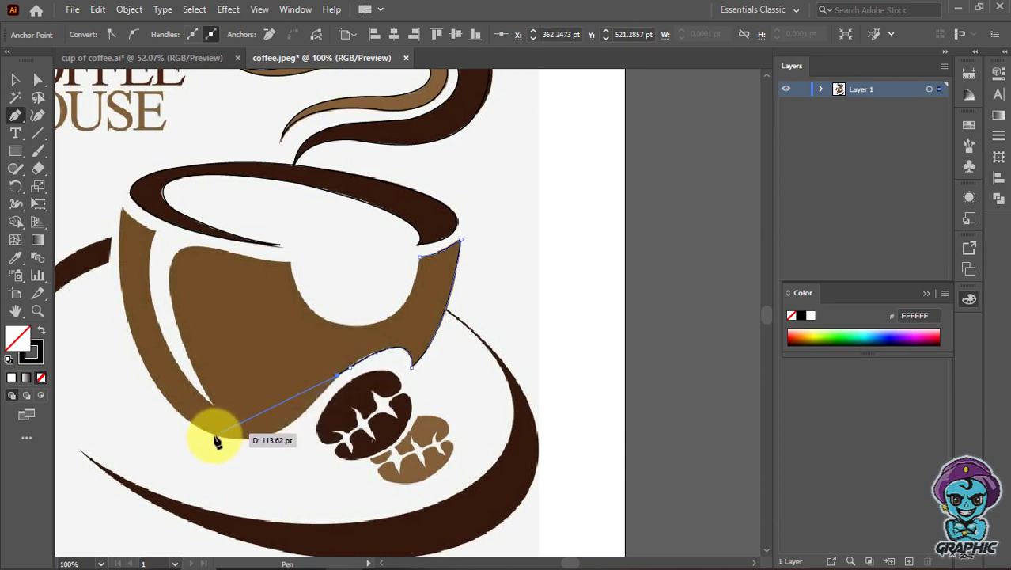
mouse_move(218, 434)
mouse_down()
mouse_move(168, 406)
mouse_move(145, 405)
mouse_up()
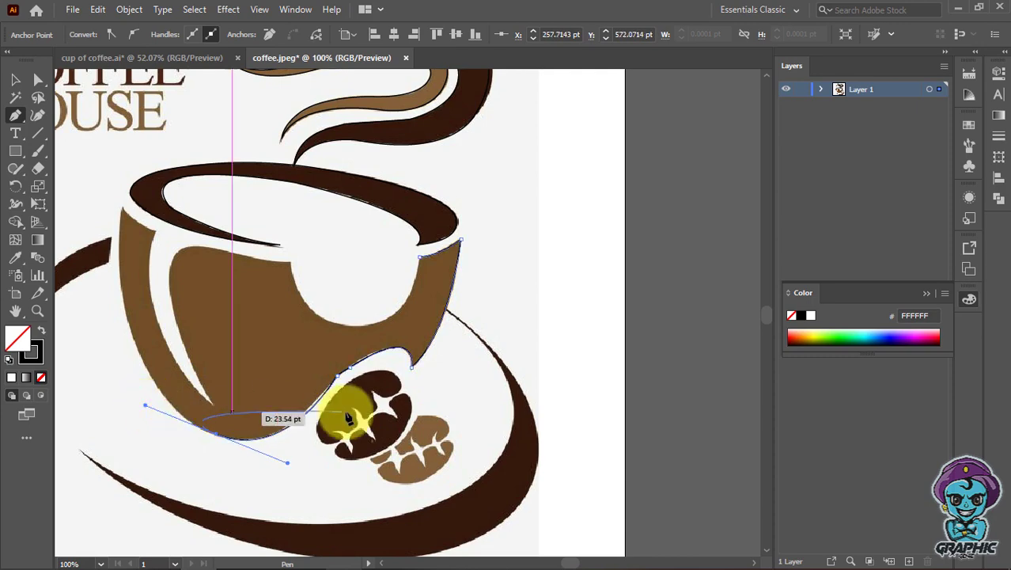
Step: Undo the misplaced bottom anchors and resume the outline from the anchor near the bean
key(ctrl+z)
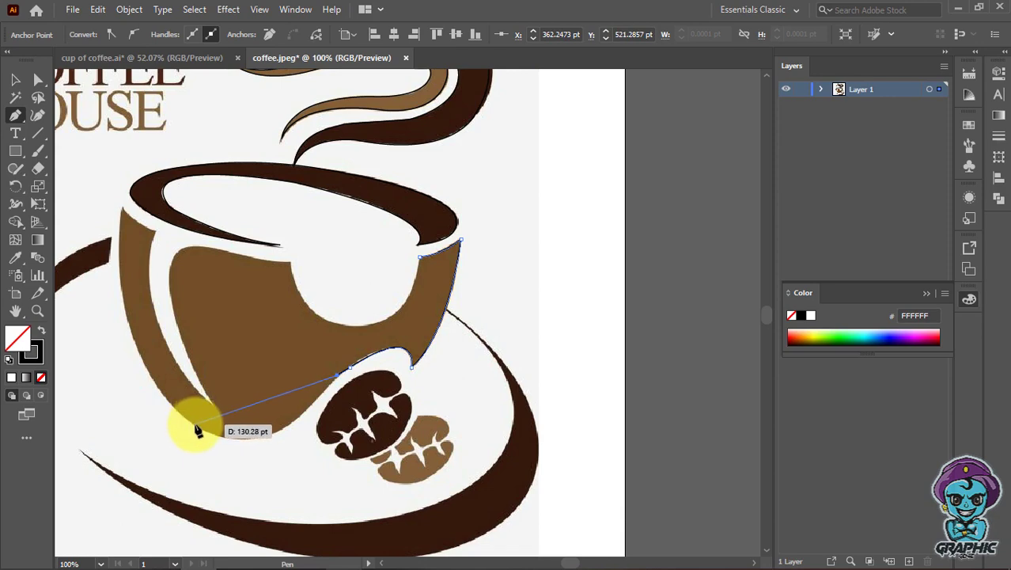
mouse_move(195, 426)
mouse_down()
mouse_move(131, 366)
mouse_move(112, 380)
mouse_up()
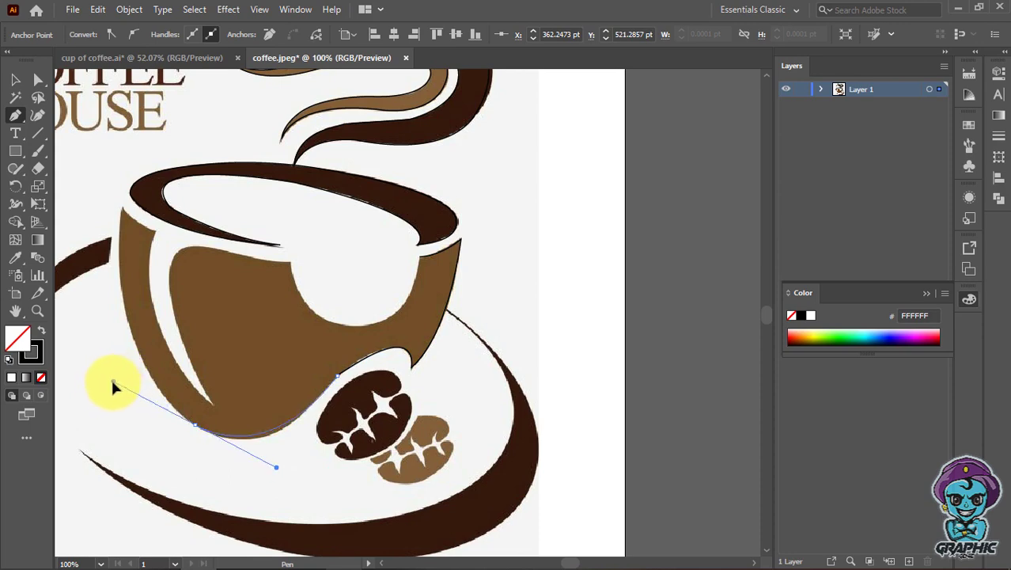
drag(114, 381, 154, 392)
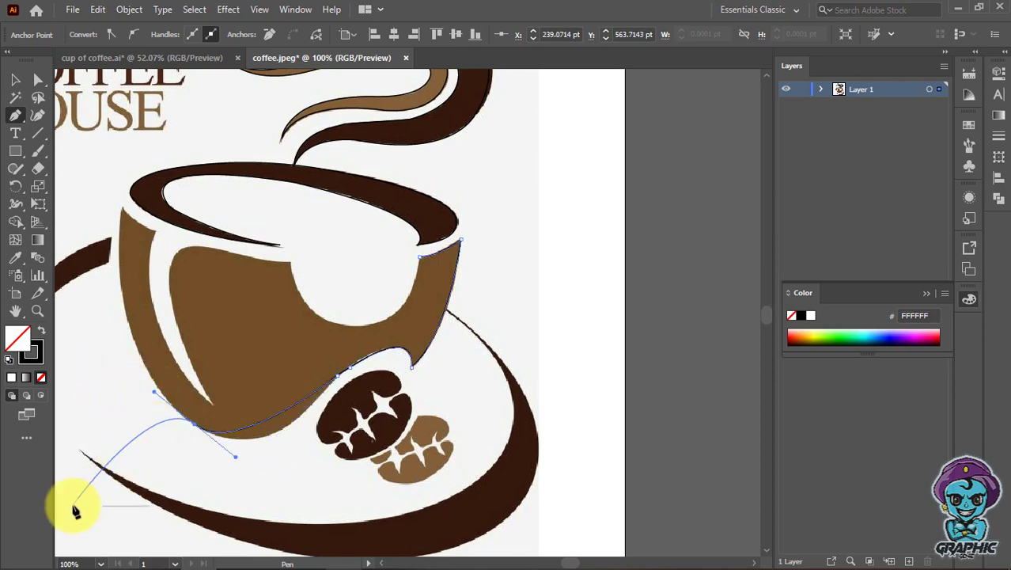
key(ctrl+z)
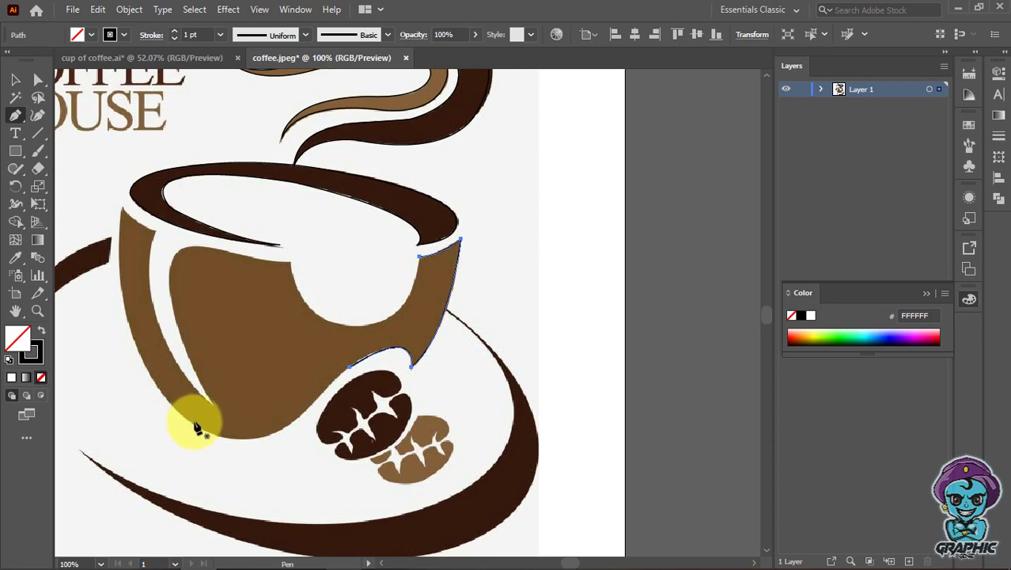
drag(348, 369, 343, 380)
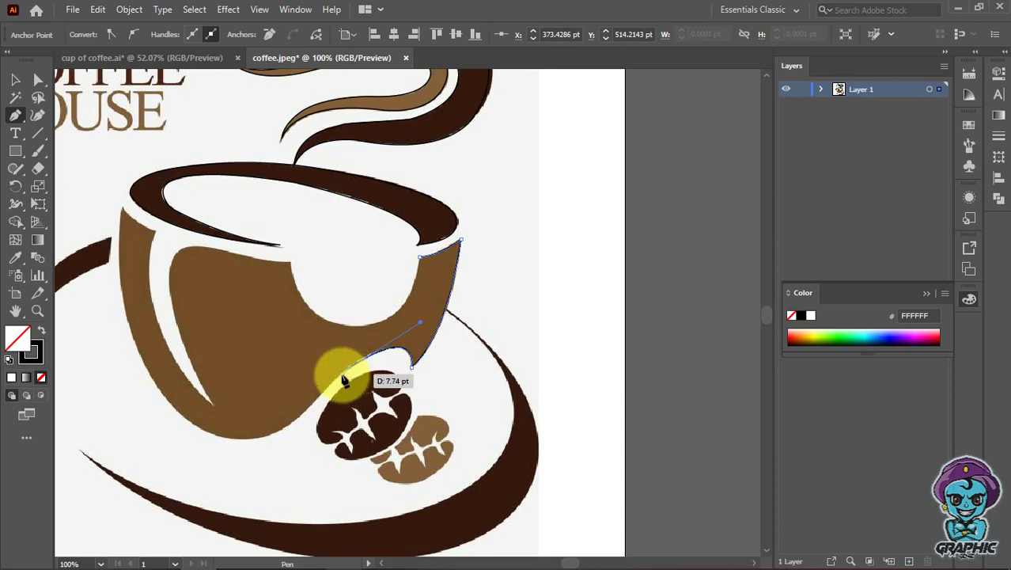
drag(343, 381, 338, 384)
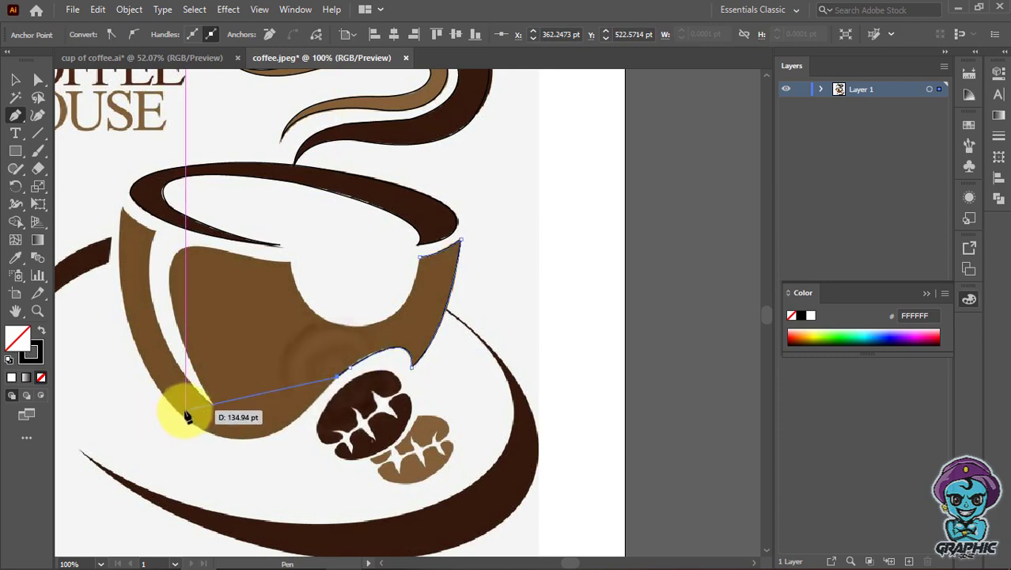
Step: Trace the cup bottom and left side up to the rim, breaking handles at corners
mouse_move(185, 417)
mouse_down()
mouse_move(123, 352)
mouse_move(106, 356)
mouse_up()
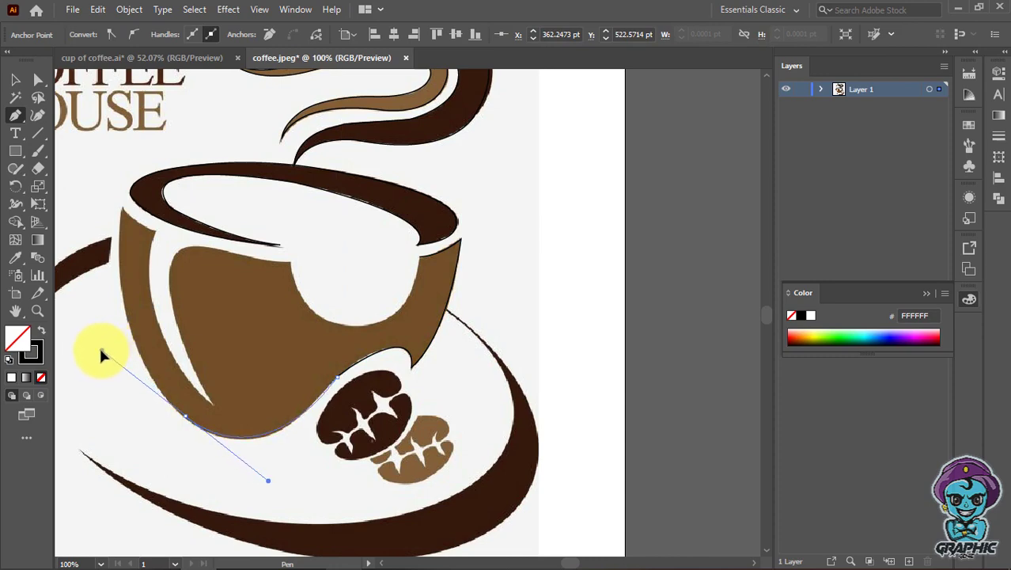
alt+click(185, 415)
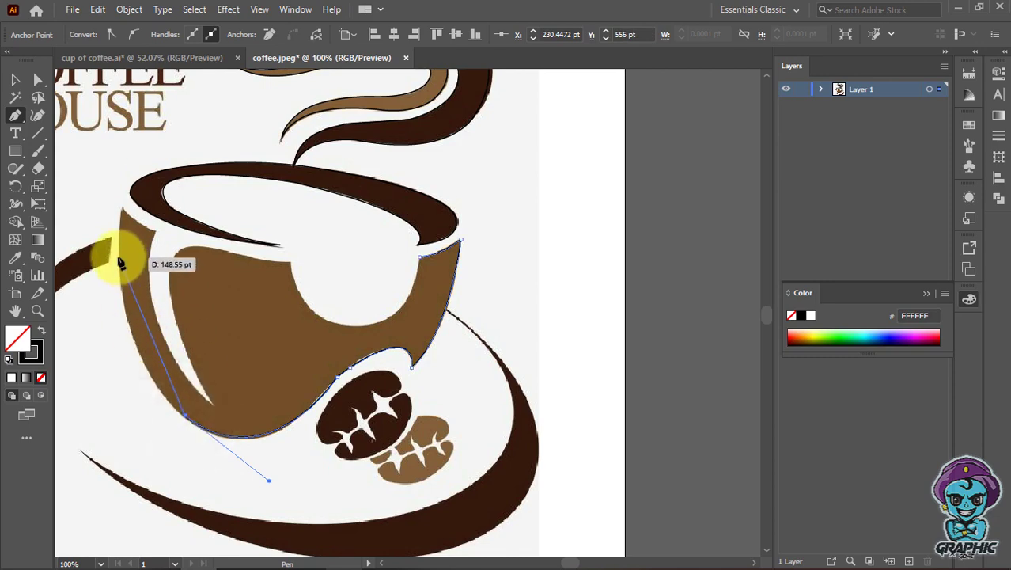
drag(119, 259, 106, 128)
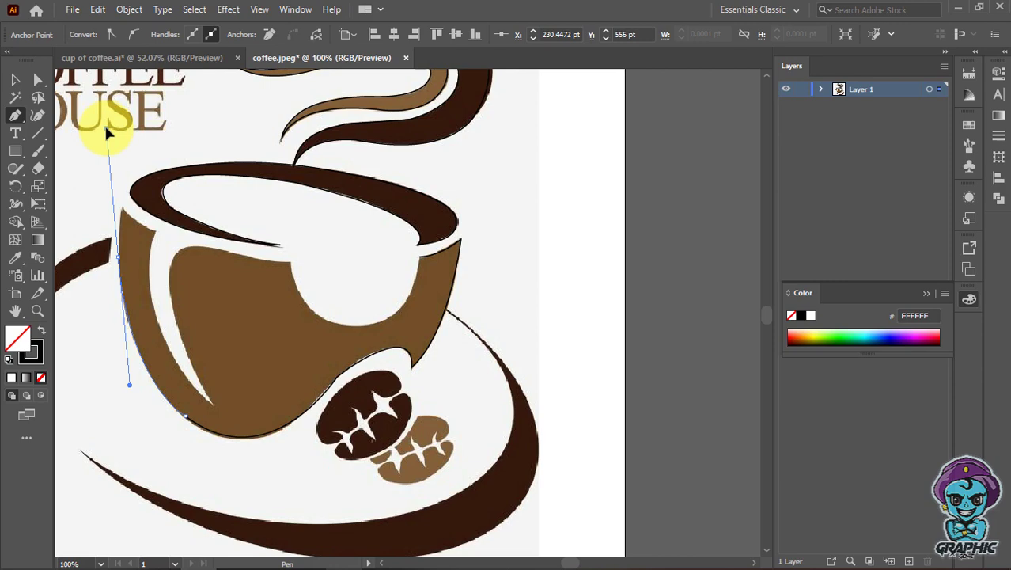
click(119, 257)
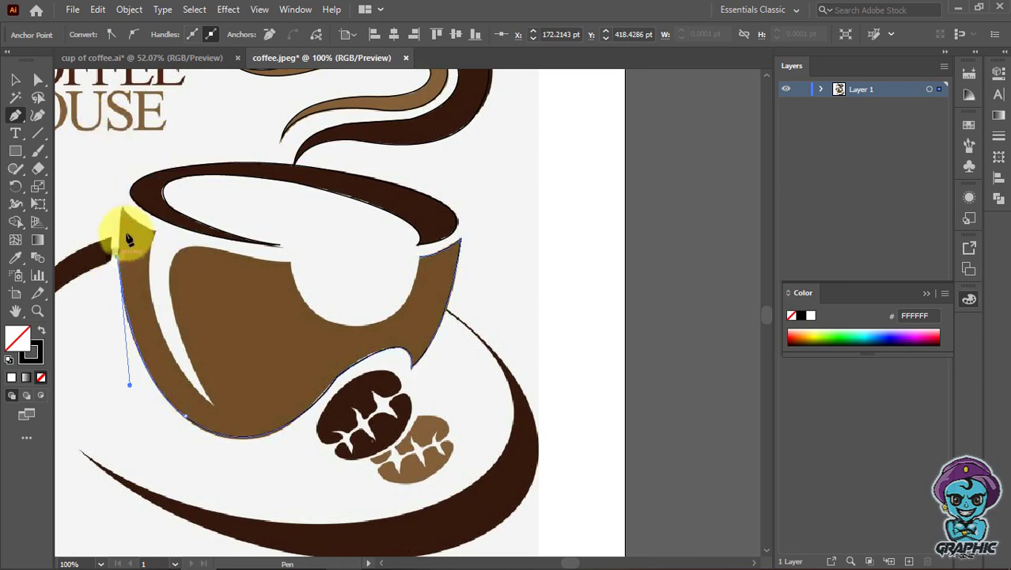
drag(126, 239, 122, 214)
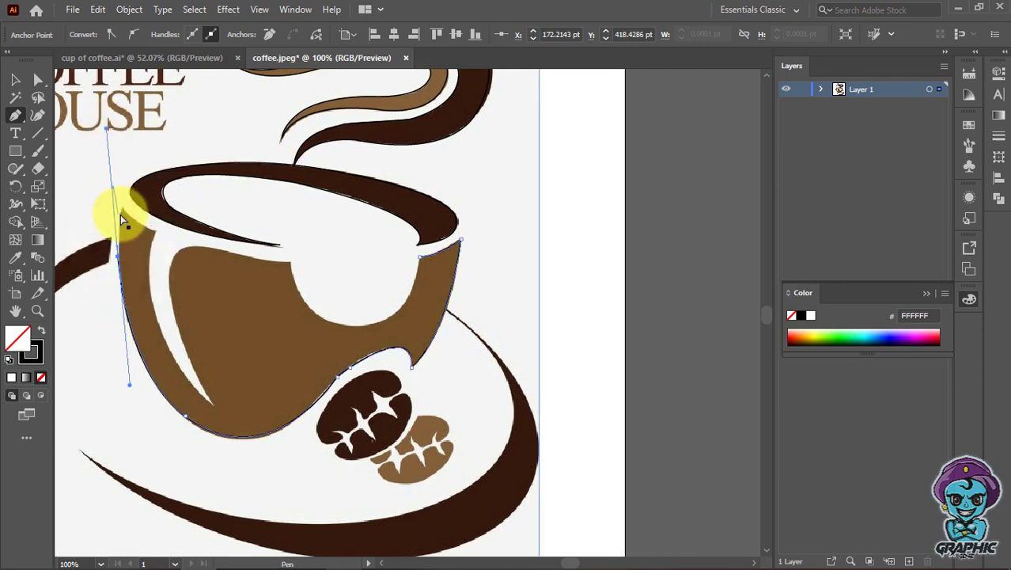
drag(122, 218, 119, 258)
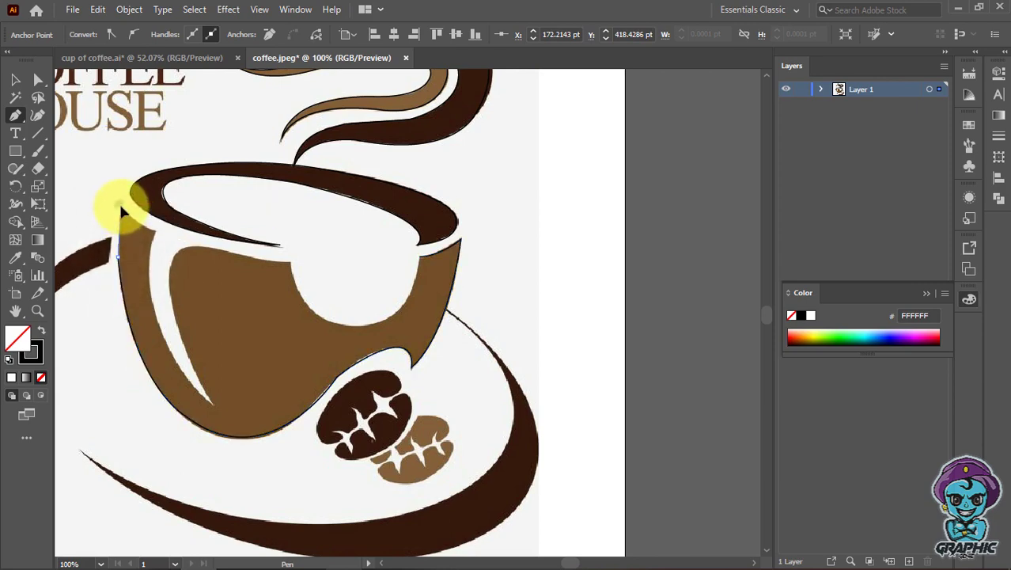
mouse_move(120, 204)
mouse_down()
mouse_move(179, 247)
mouse_move(203, 389)
mouse_move(282, 468)
mouse_up()
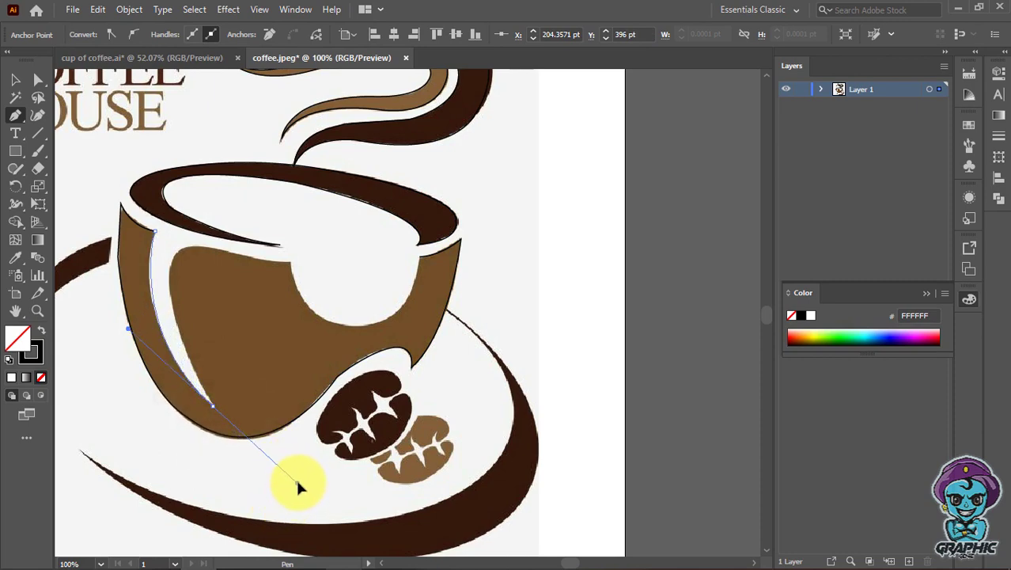
Step: Run the new path down the inner white stripe and along the brown coffee's top edge
drag(294, 491, 301, 488)
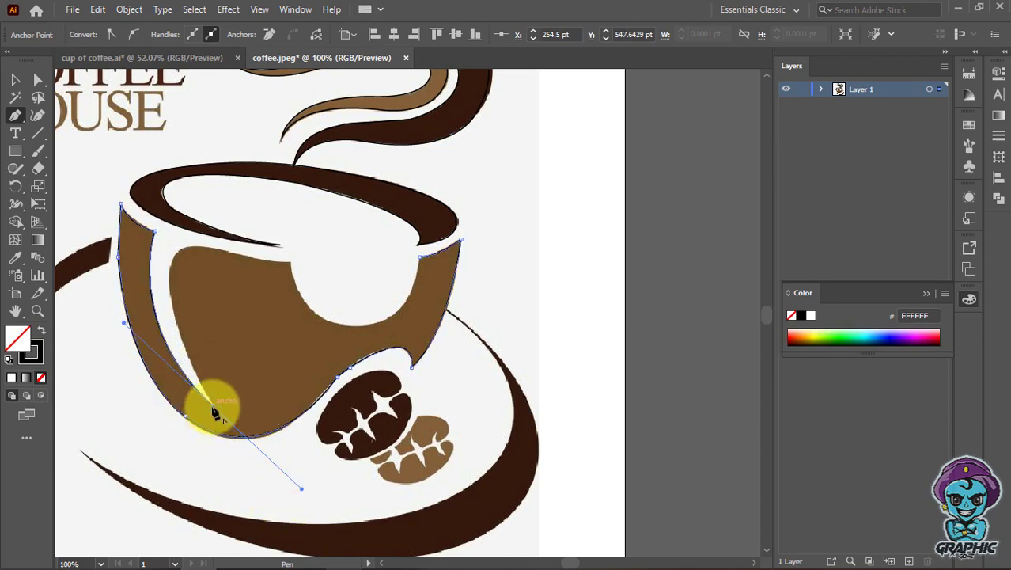
mouse_move(211, 405)
mouse_down()
mouse_move(177, 261)
mouse_move(212, 212)
mouse_up()
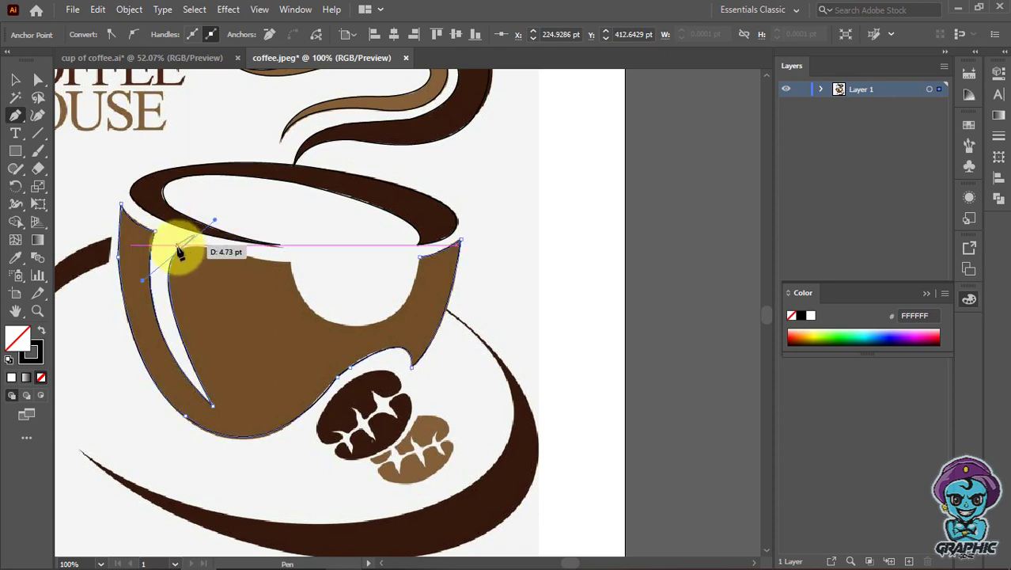
mouse_move(216, 224)
mouse_down()
mouse_move(293, 299)
mouse_move(300, 294)
mouse_move(284, 325)
mouse_move(190, 296)
mouse_move(176, 258)
mouse_move(237, 260)
mouse_up()
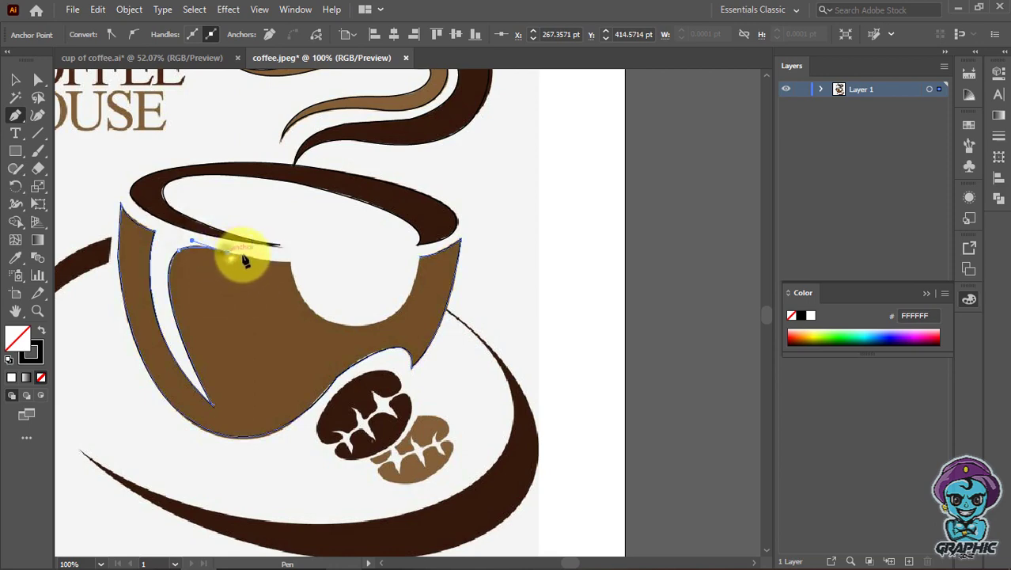
drag(228, 253, 293, 268)
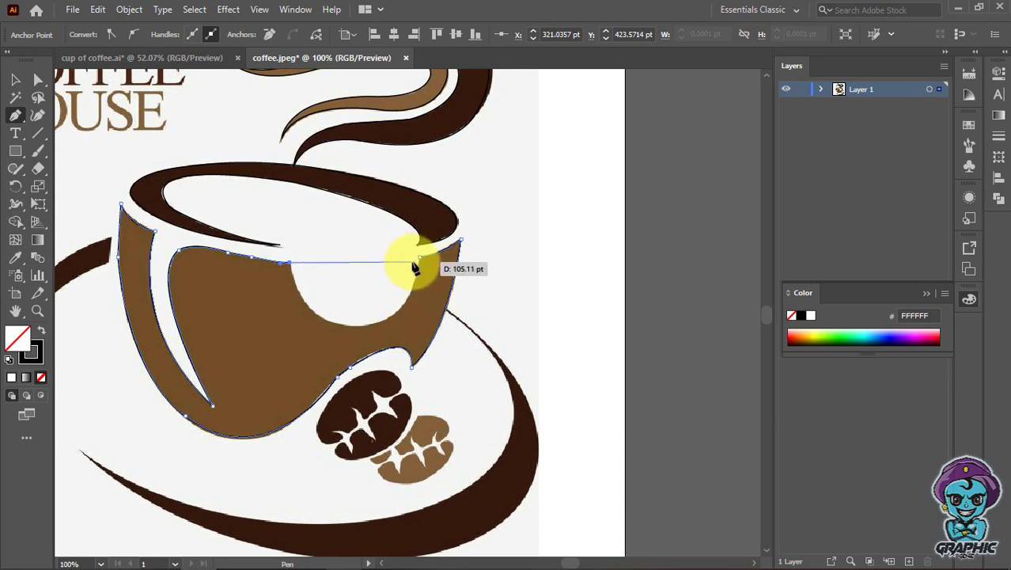
Step: Curve the highlight path around the white area's lower curve and up to the cup's right rim
ctrl+click(373, 330)
mouse_move(405, 335)
mouse_down()
mouse_move(402, 311)
mouse_move(424, 331)
mouse_up()
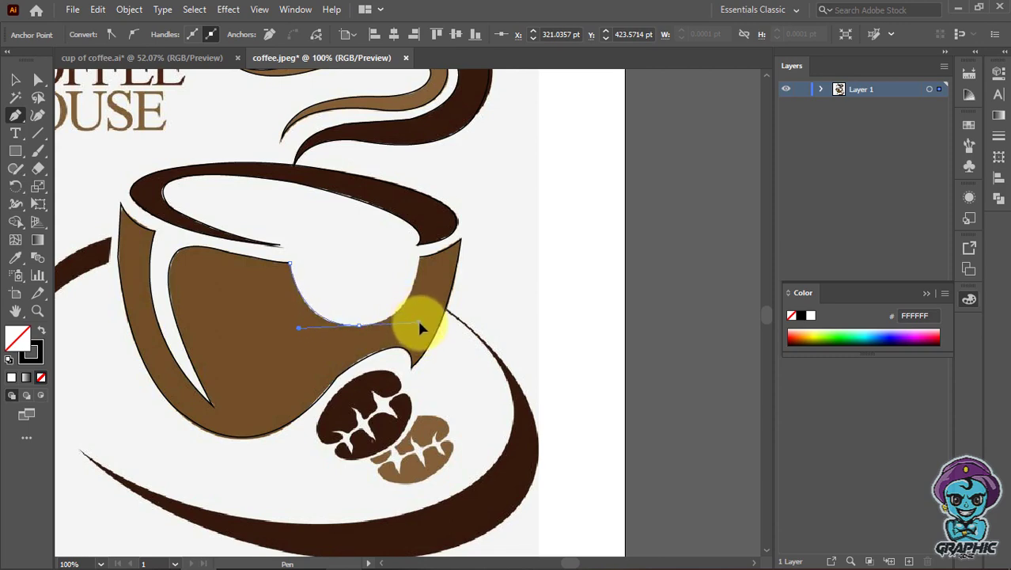
mouse_move(410, 324)
mouse_down()
mouse_move(419, 322)
mouse_move(389, 287)
mouse_up()
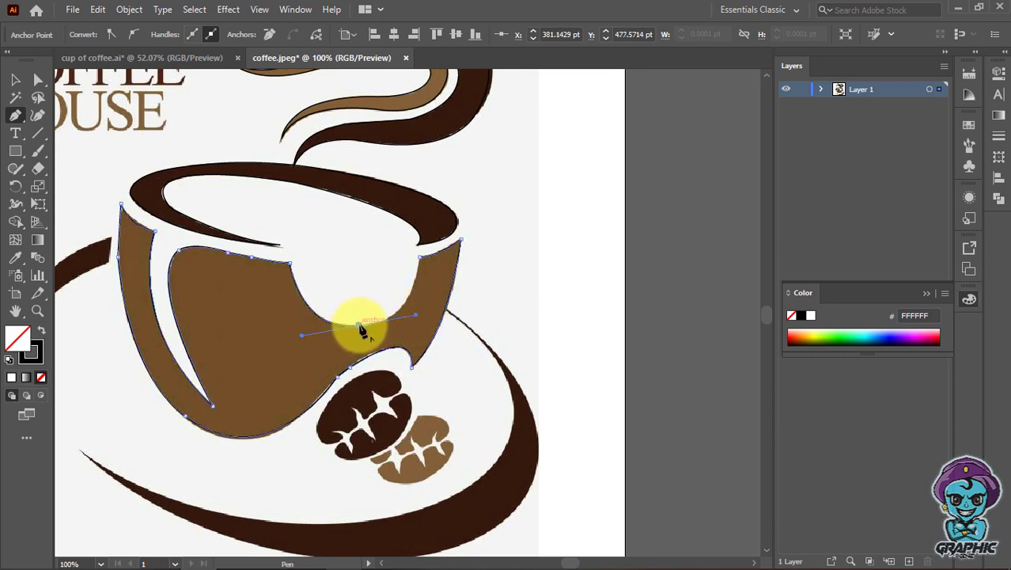
drag(422, 250, 436, 201)
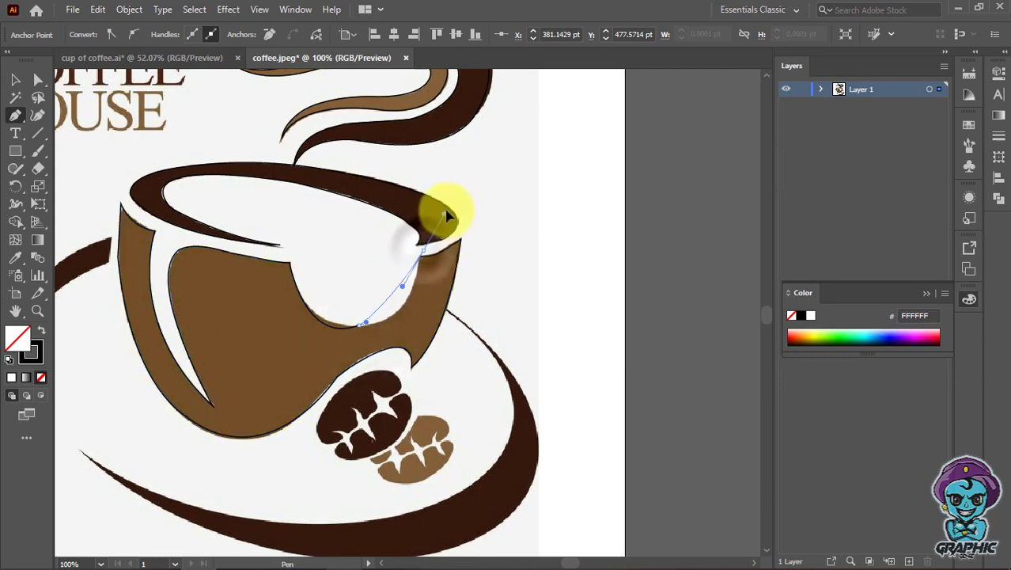
mouse_move(436, 202)
mouse_down()
mouse_move(407, 213)
mouse_move(366, 330)
mouse_up()
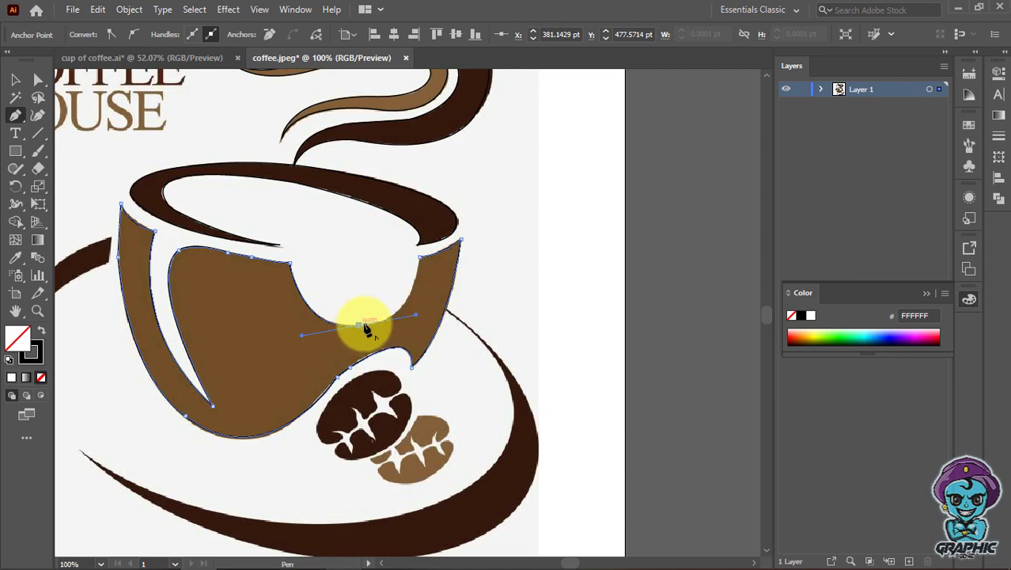
mouse_move(420, 254)
mouse_down()
mouse_move(436, 201)
mouse_move(434, 191)
mouse_move(421, 191)
mouse_move(433, 189)
mouse_move(429, 170)
mouse_up()
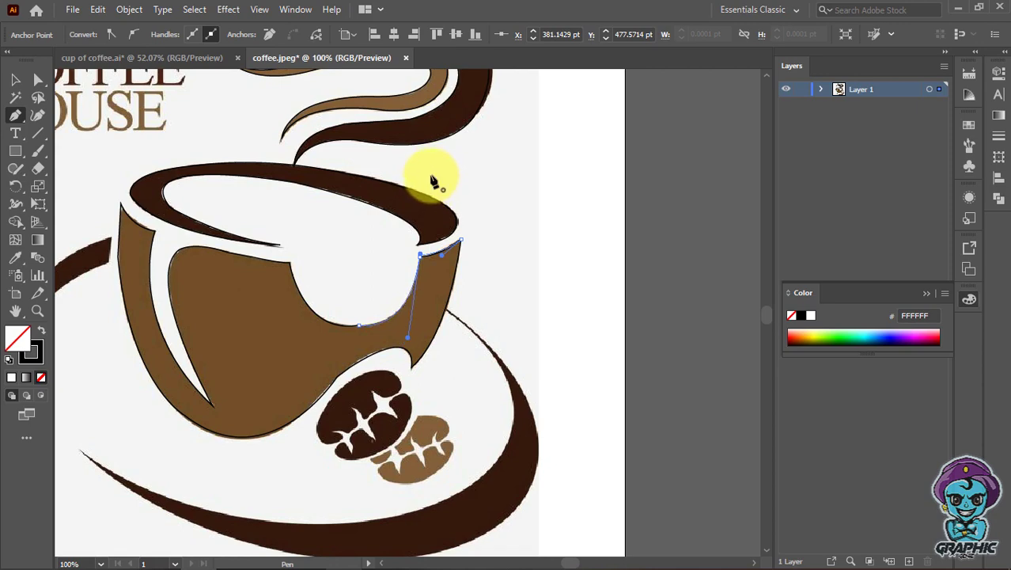
scroll(474, 400, down, 1)
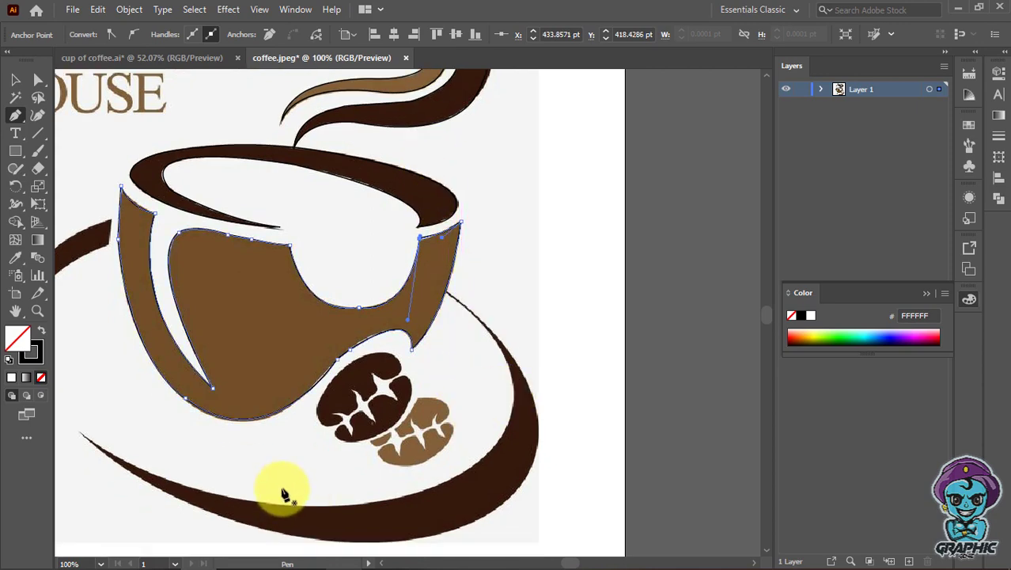
scroll(277, 481, down, 1)
scroll(285, 499, up, 4)
scroll(287, 503, up, 1)
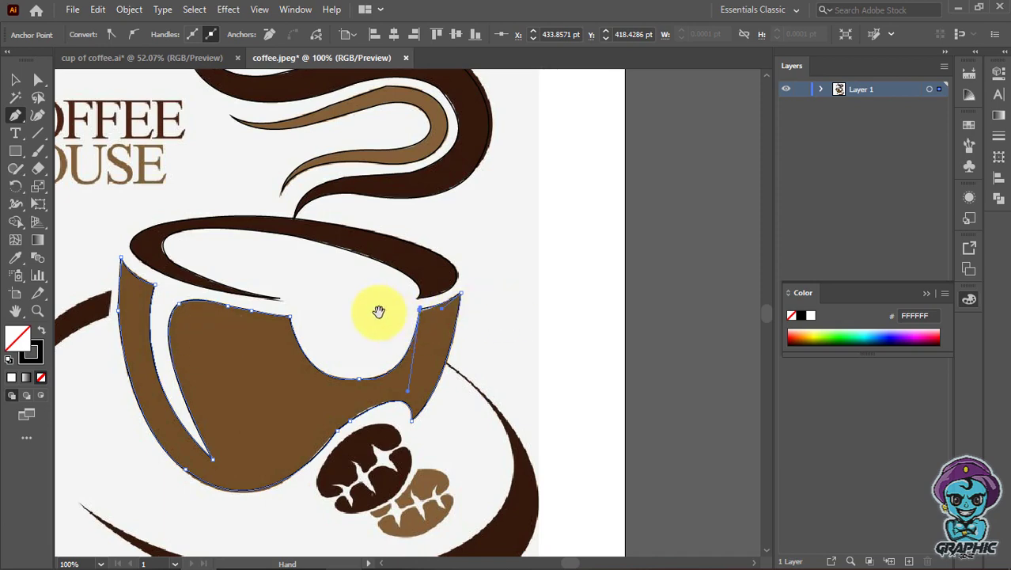
Step: Trace the dark handle crescent's outer edge from the cup's left side to its lower tip
mouse_move(398, 228)
mouse_down()
mouse_move(591, 154)
mouse_move(580, 91)
mouse_up()
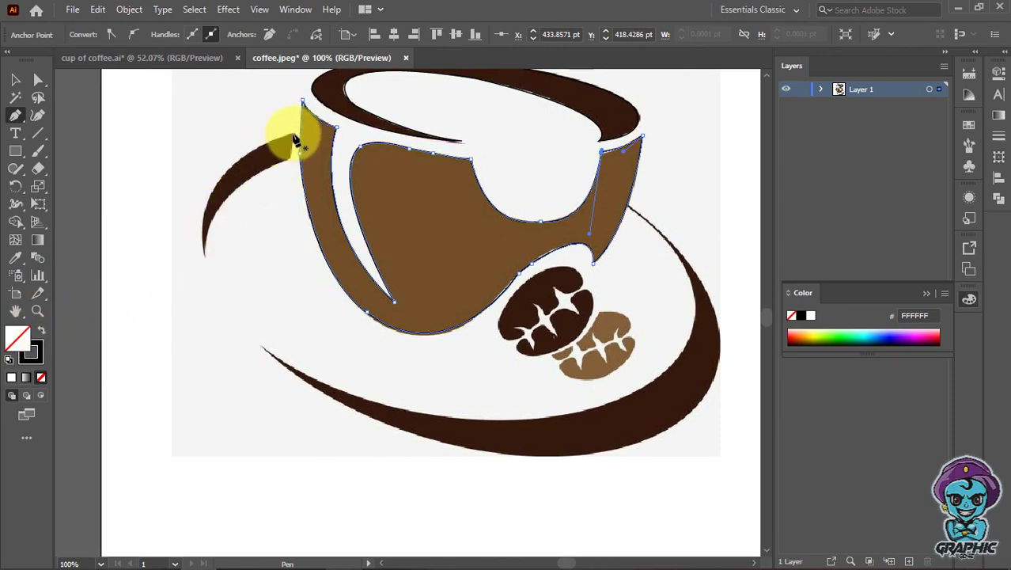
mouse_move(292, 131)
mouse_down()
mouse_move(293, 164)
mouse_move(285, 155)
mouse_up()
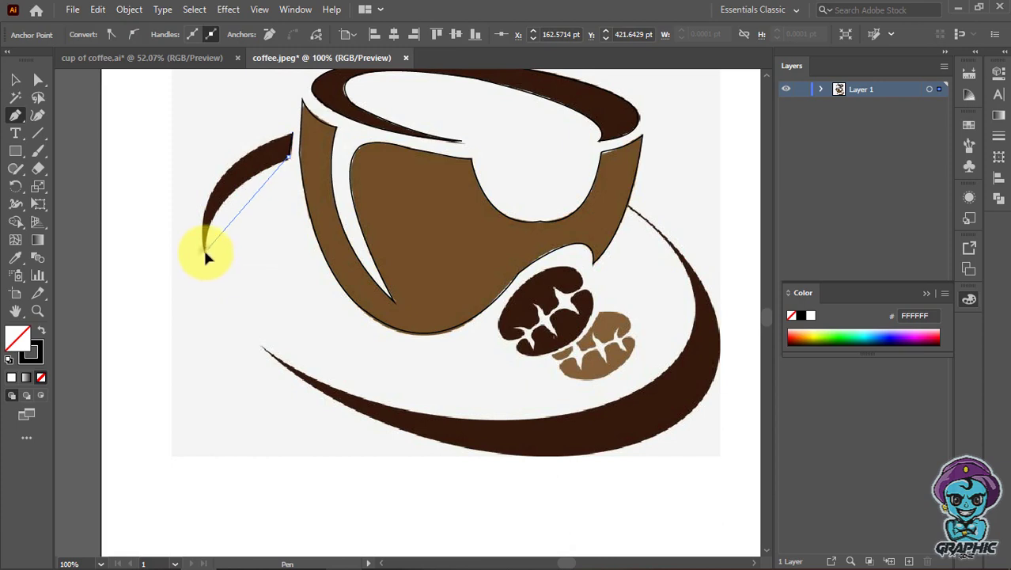
mouse_move(205, 253)
mouse_down()
mouse_move(189, 330)
mouse_move(217, 301)
mouse_up()
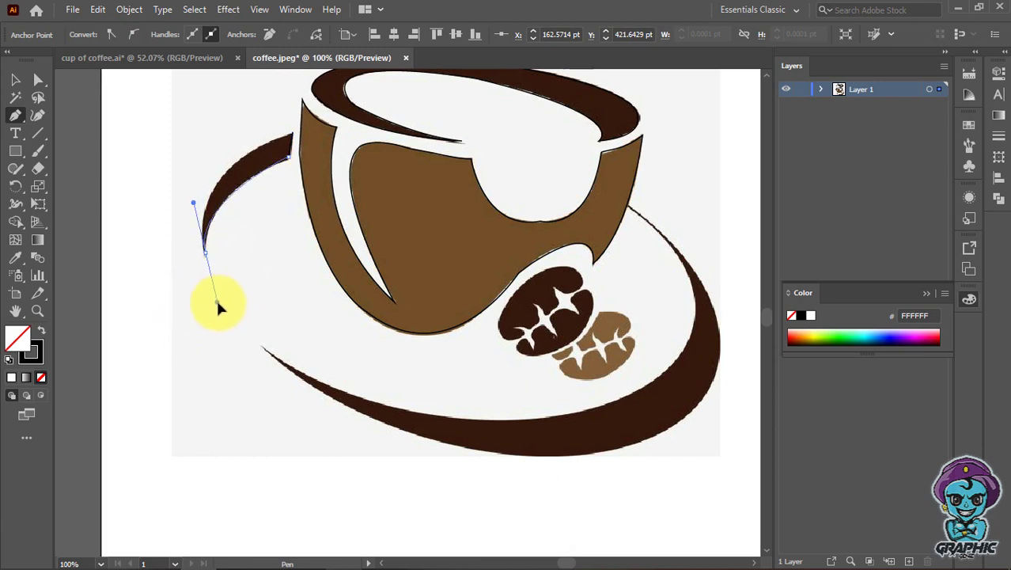
click(348, 556)
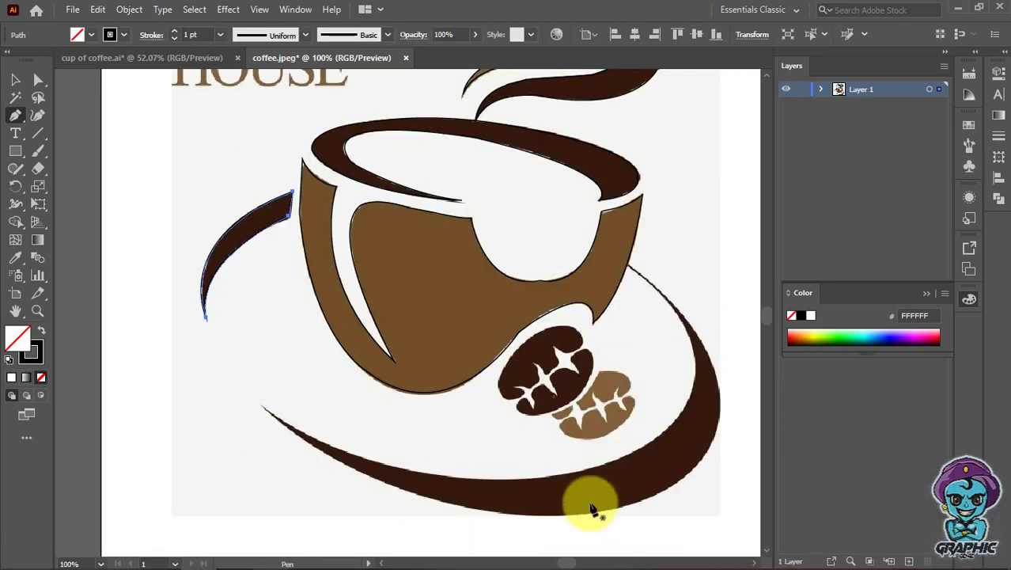
Step: Start a new path at the saucer's left tip and undo a misplaced curved point
click(264, 407)
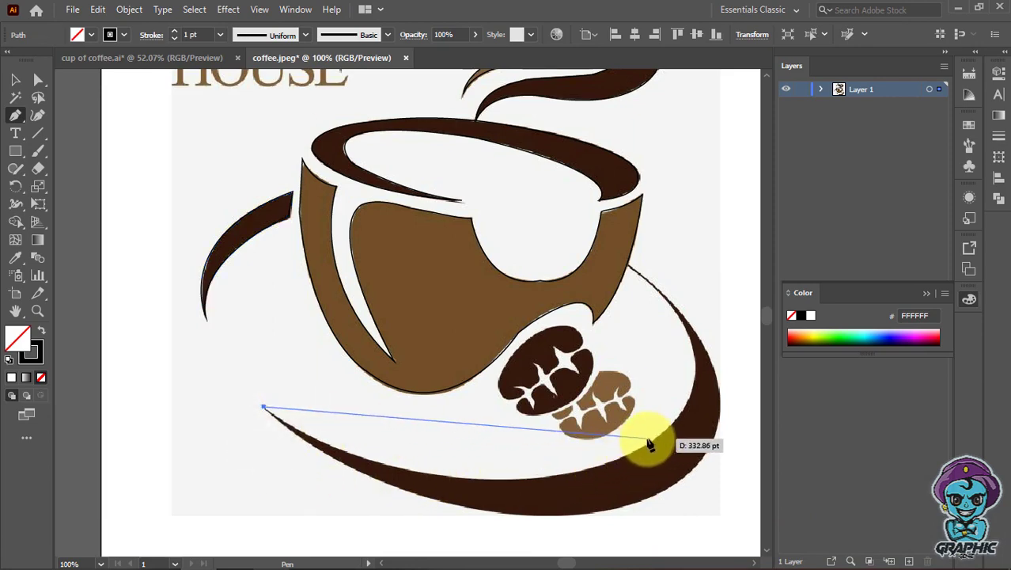
drag(659, 444, 484, 374)
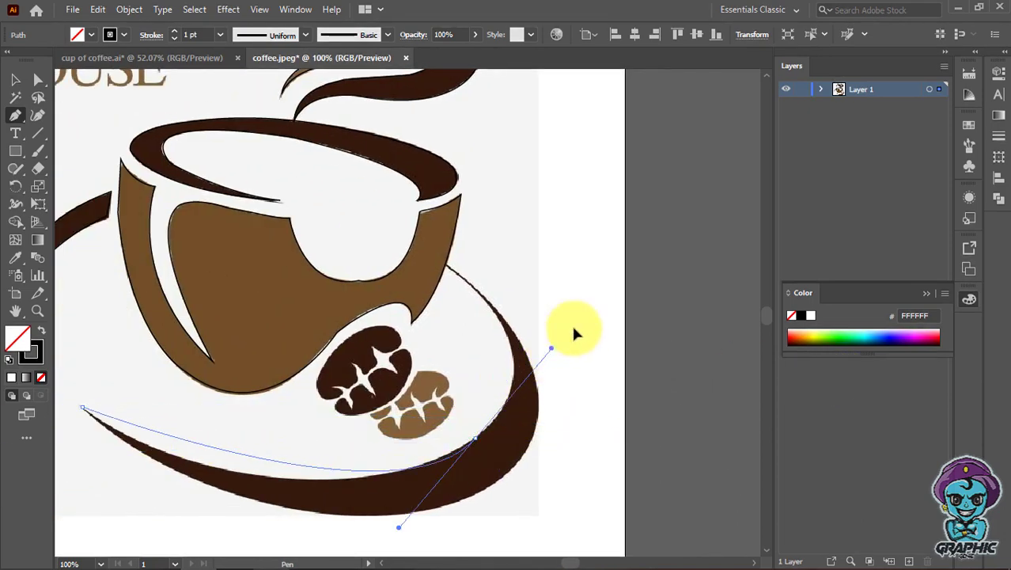
mouse_move(575, 333)
mouse_down()
mouse_move(663, 344)
mouse_move(698, 323)
mouse_move(626, 328)
mouse_up()
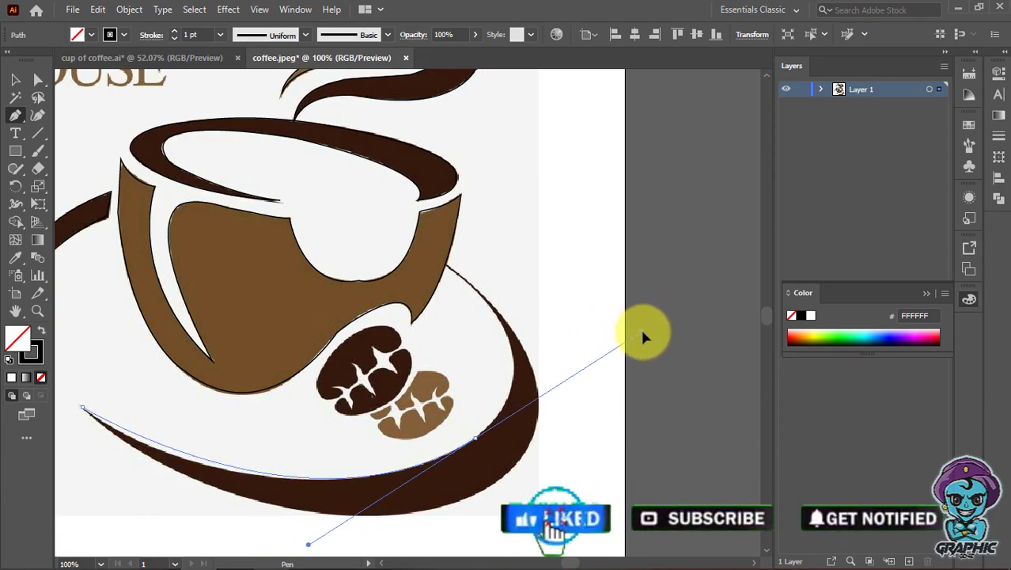
drag(626, 327, 644, 337)
key(ctrl+z)
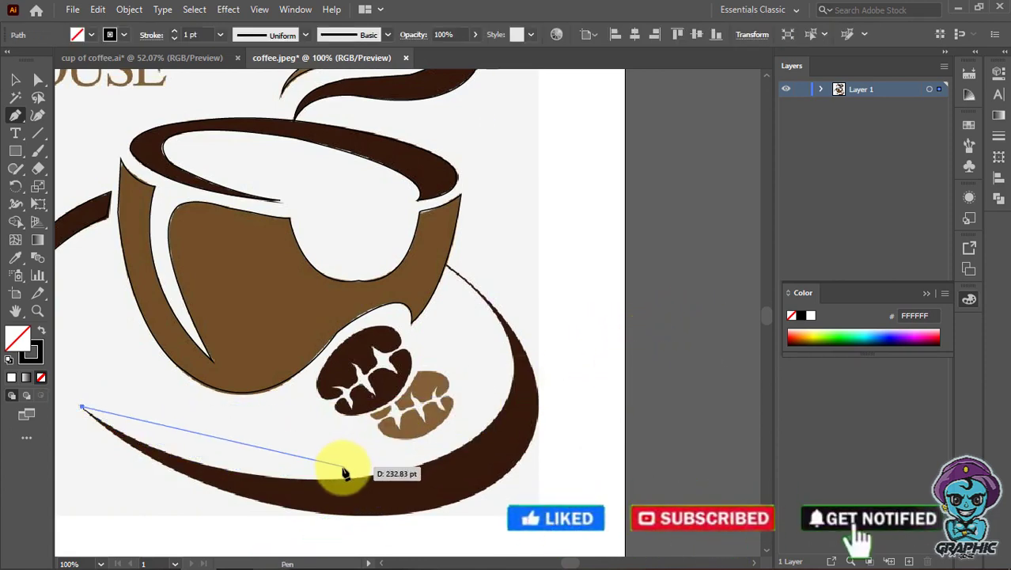
Step: Try and undo several curved saucer points, then anchor a point just past the left tip
drag(340, 480, 441, 479)
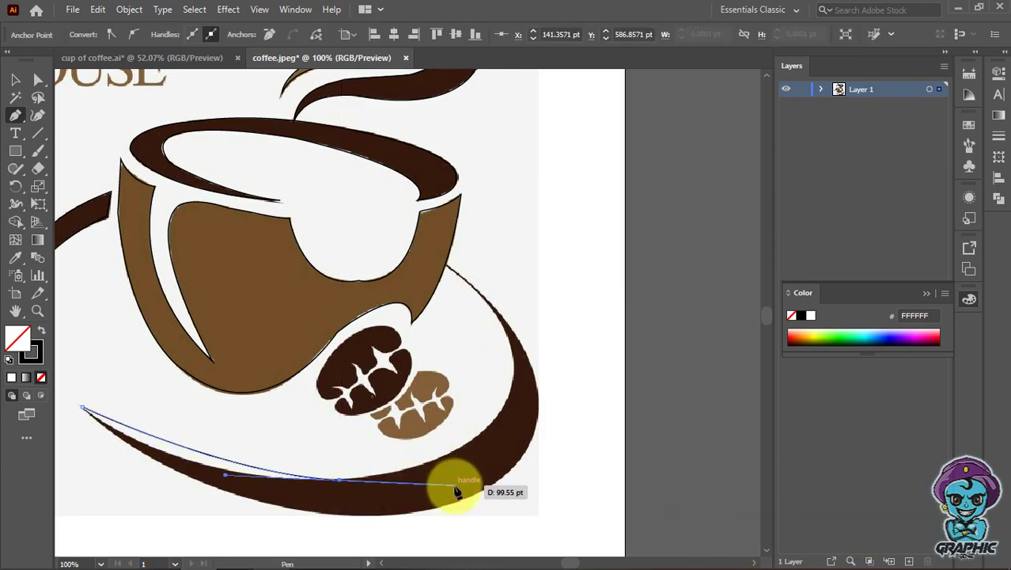
key(ctrl+z)
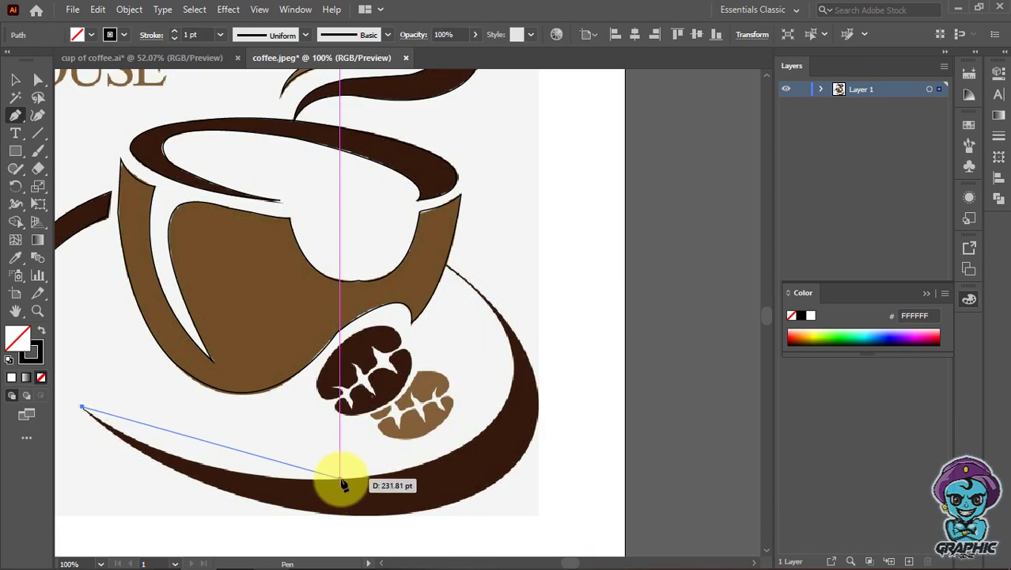
mouse_move(340, 480)
mouse_down()
mouse_move(504, 461)
mouse_move(533, 477)
mouse_up()
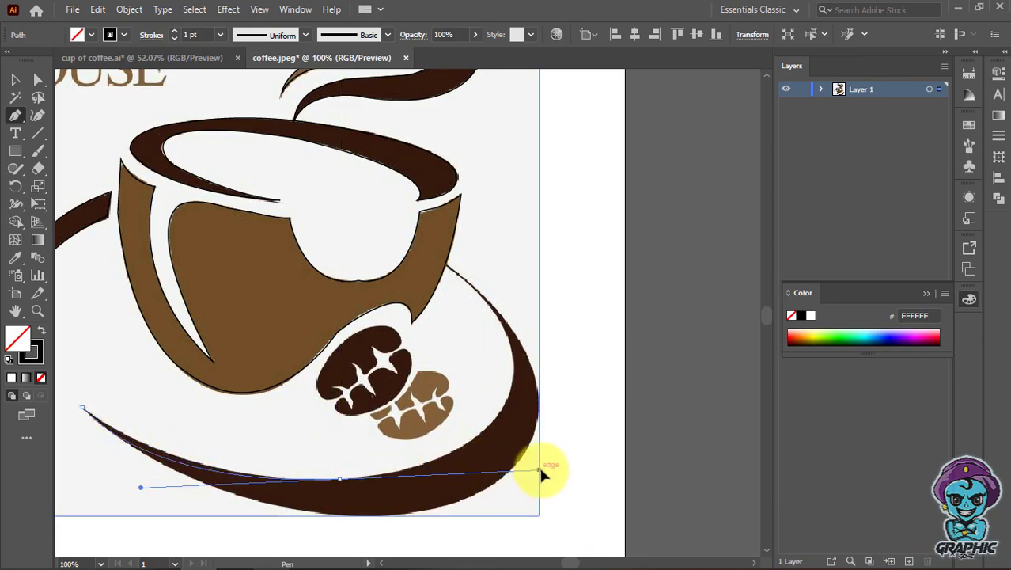
drag(534, 478, 528, 486)
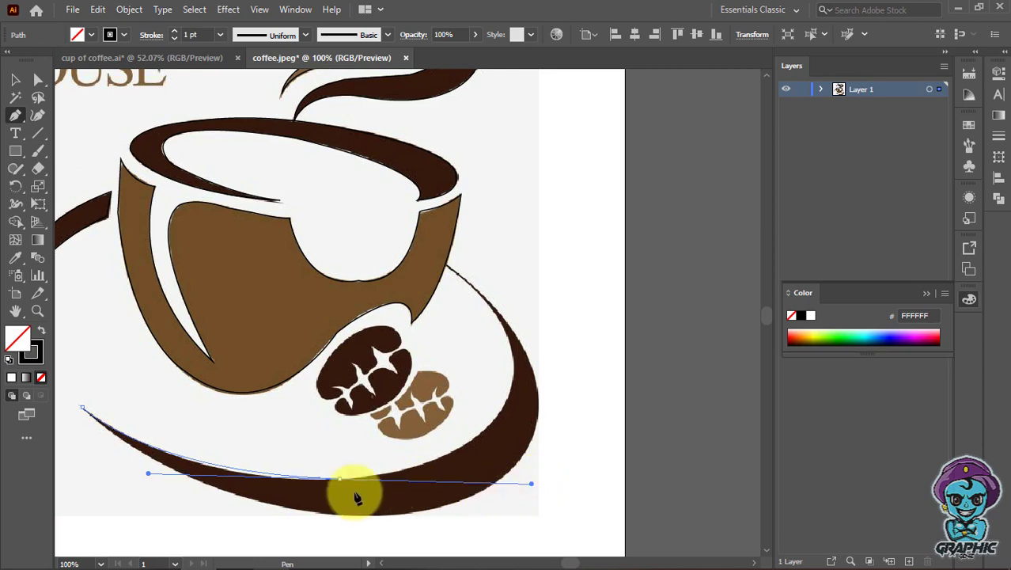
key(ctrl+z)
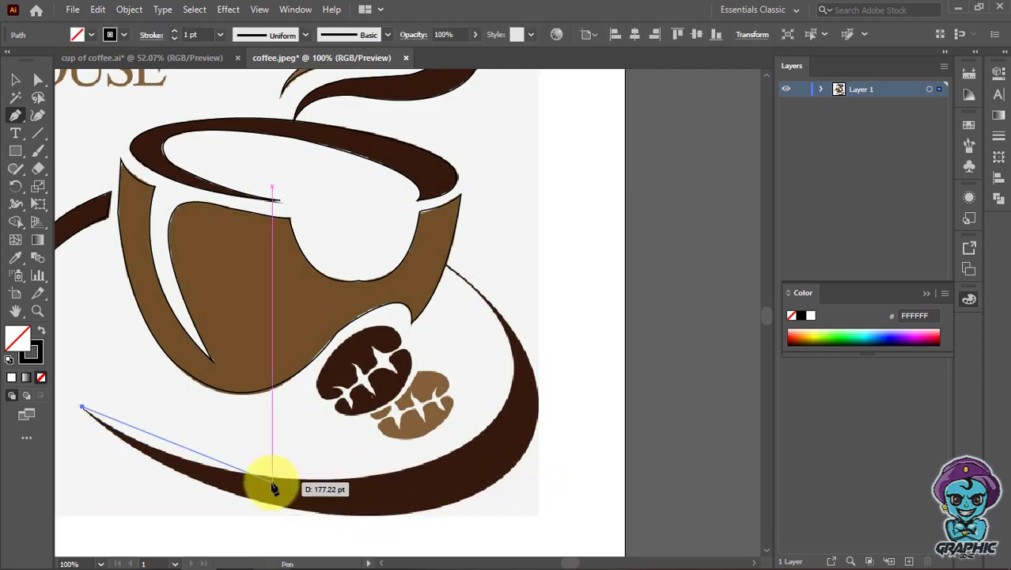
drag(273, 481, 342, 497)
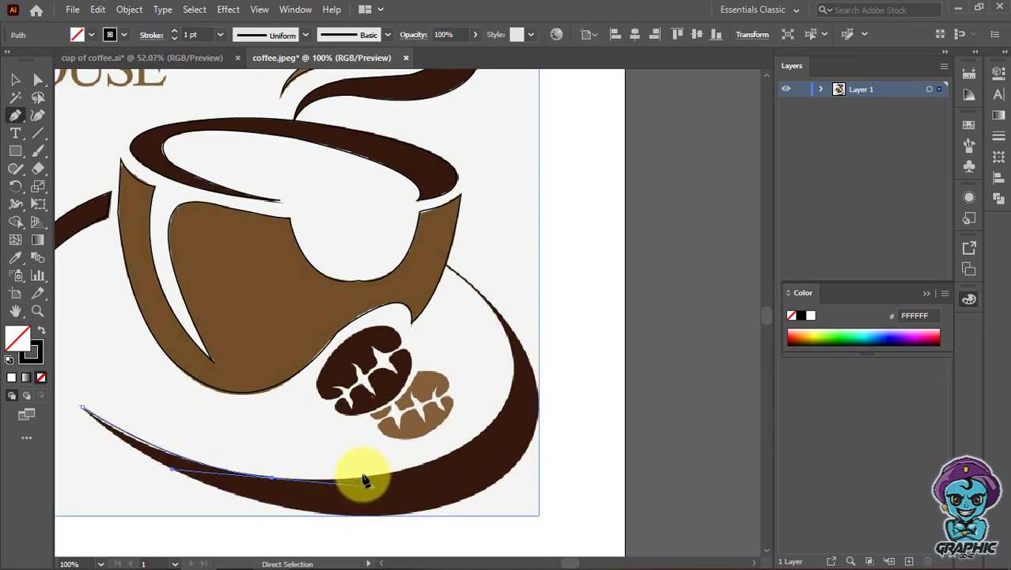
key(ctrl+z)
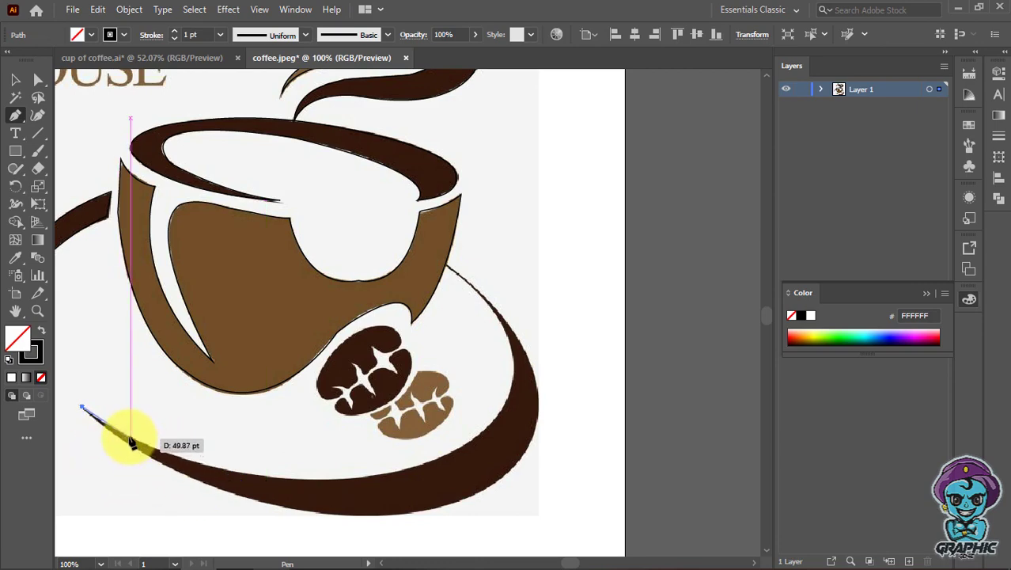
click(108, 427)
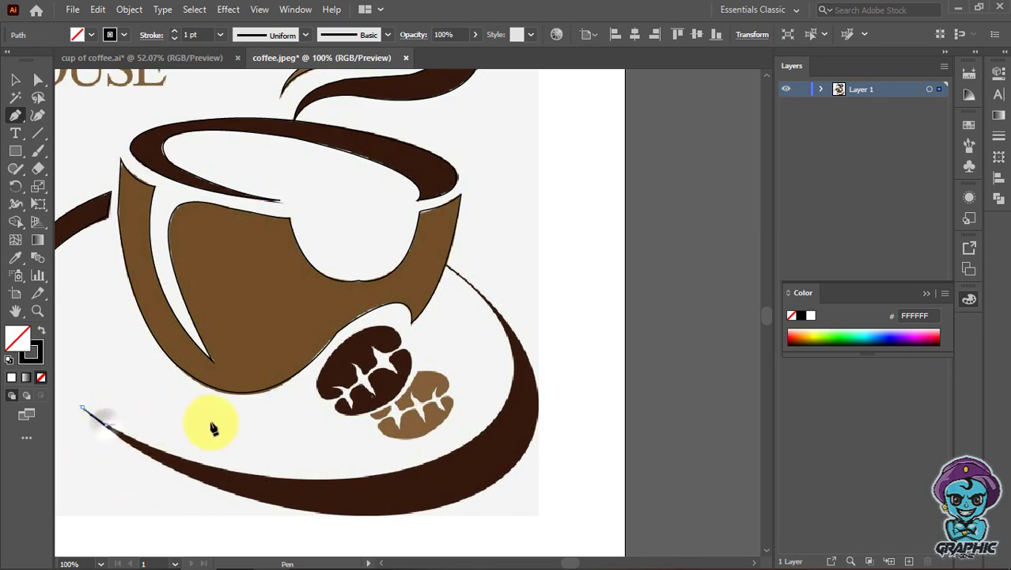
Step: Add curved anchors along the saucer bottom and right edge, ending where it meets the cup
drag(401, 473, 546, 425)
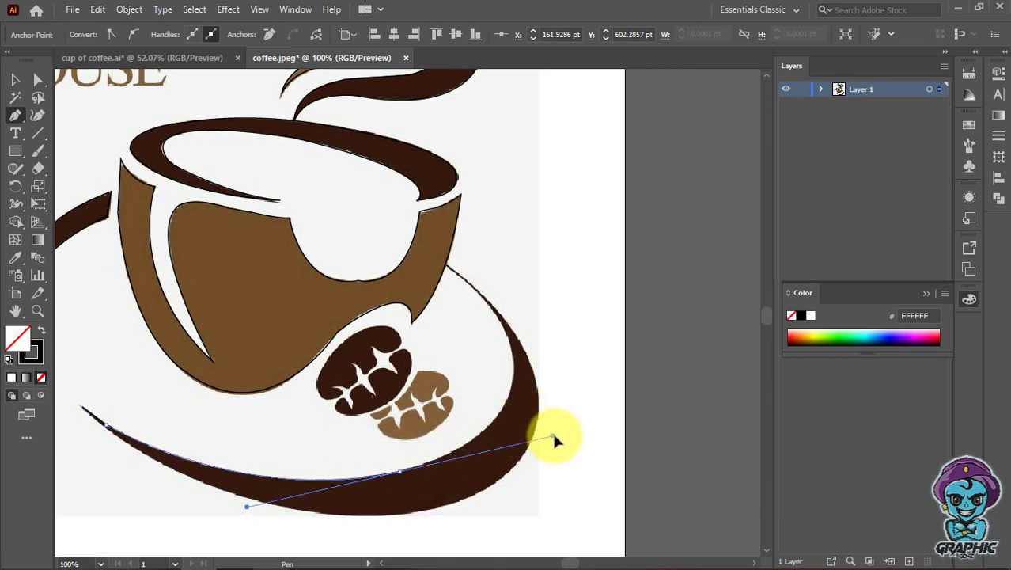
drag(546, 425, 558, 435)
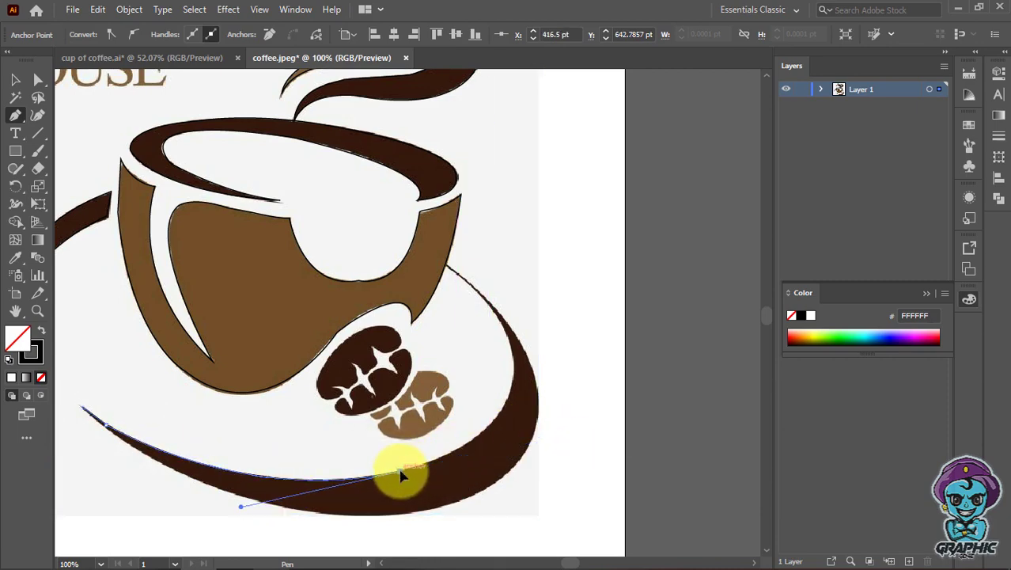
drag(506, 334, 480, 209)
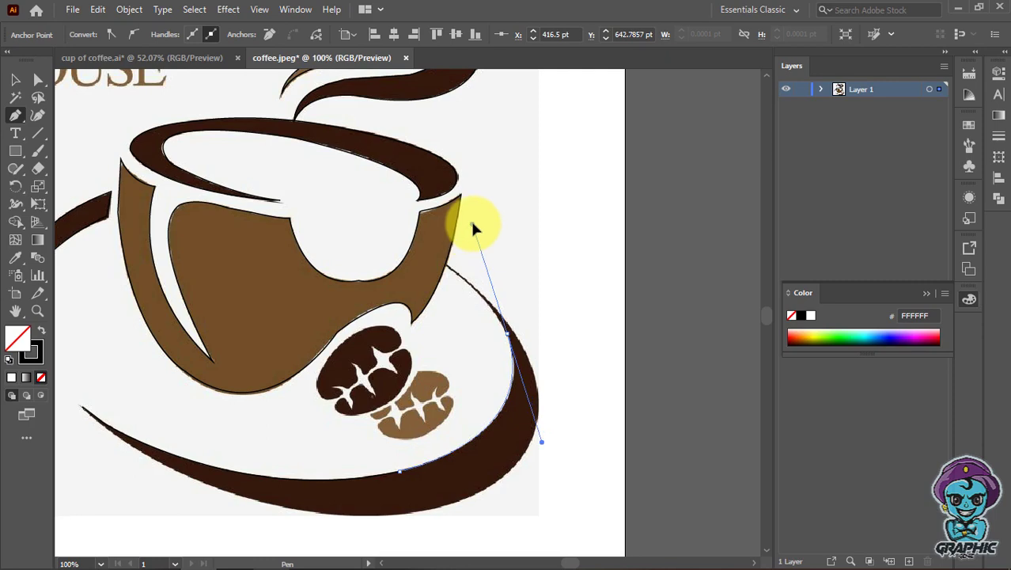
mouse_move(466, 232)
mouse_down()
mouse_move(463, 218)
mouse_move(471, 228)
mouse_up()
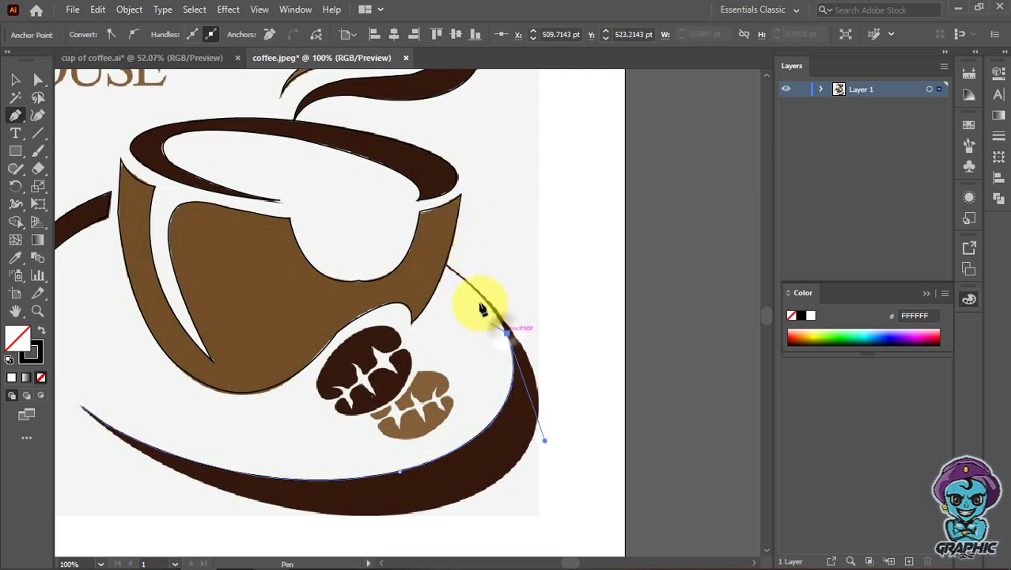
click(447, 271)
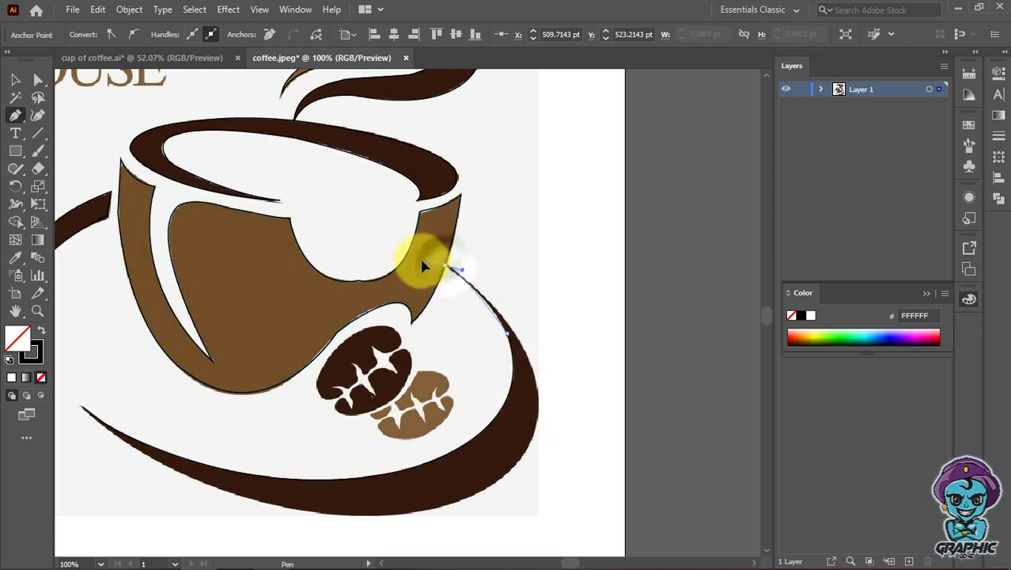
mouse_move(416, 252)
mouse_down()
mouse_move(396, 220)
mouse_move(413, 253)
mouse_up()
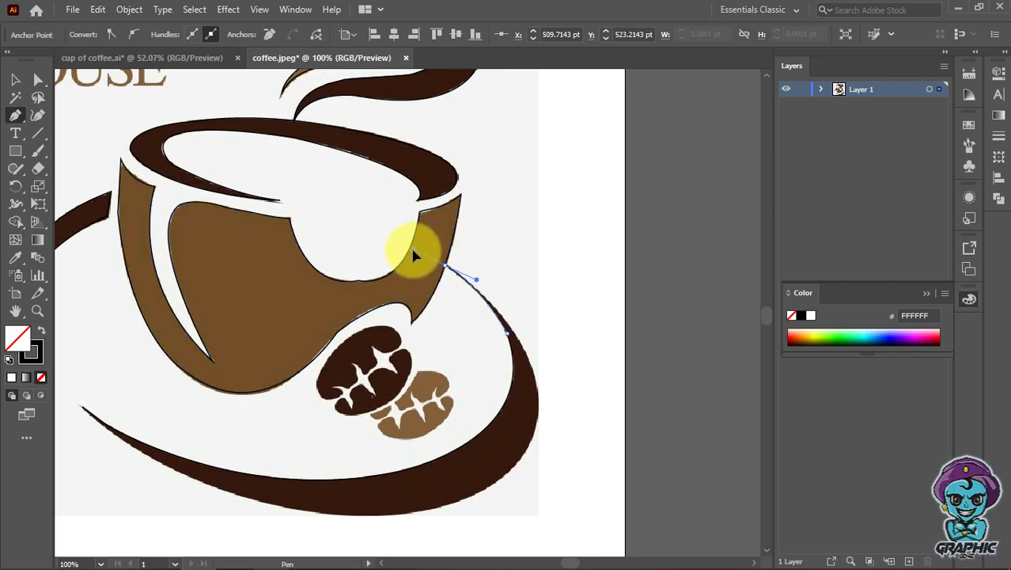
Step: Zoom in and redraw the end anchor's handles so the curve follows the dark edge
click(458, 266)
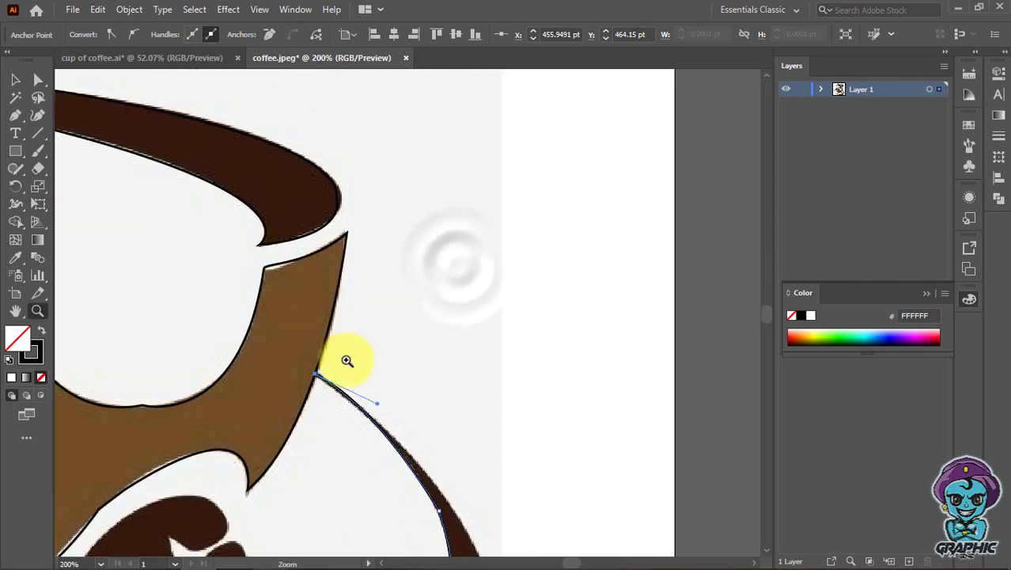
click(323, 287)
scroll(430, 304, down, 2)
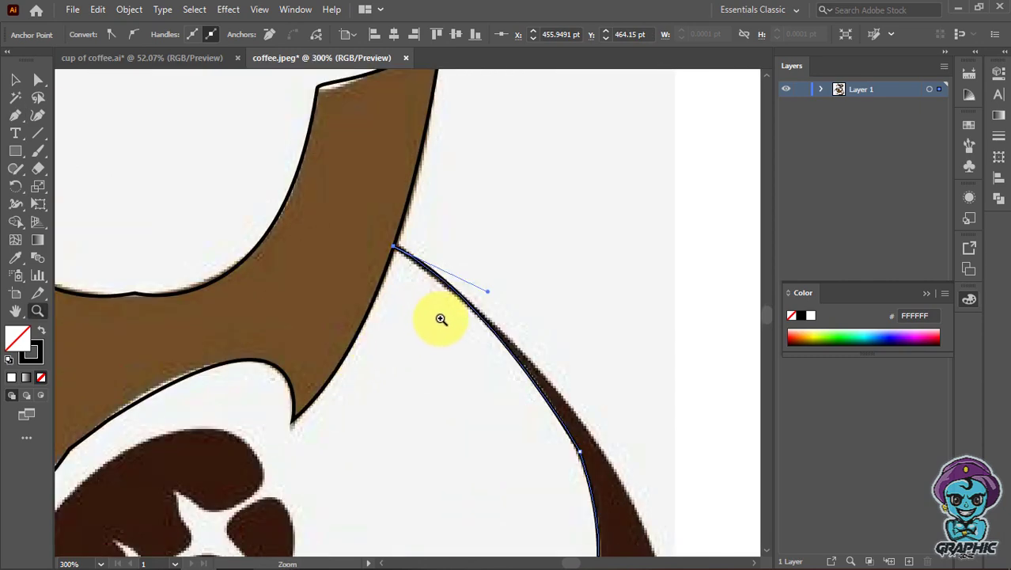
ctrl+click(393, 258)
ctrl+click(402, 257)
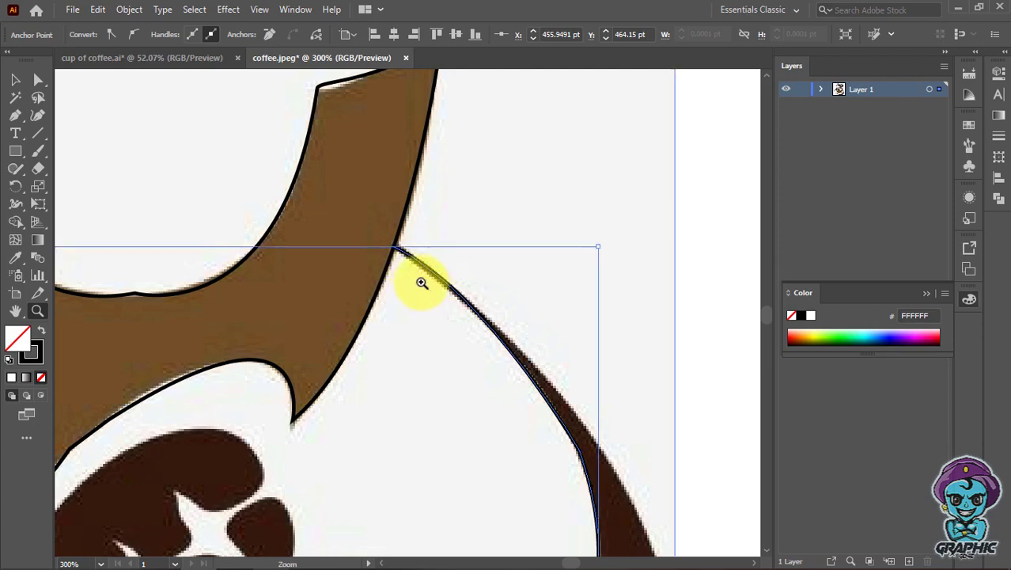
key(p)
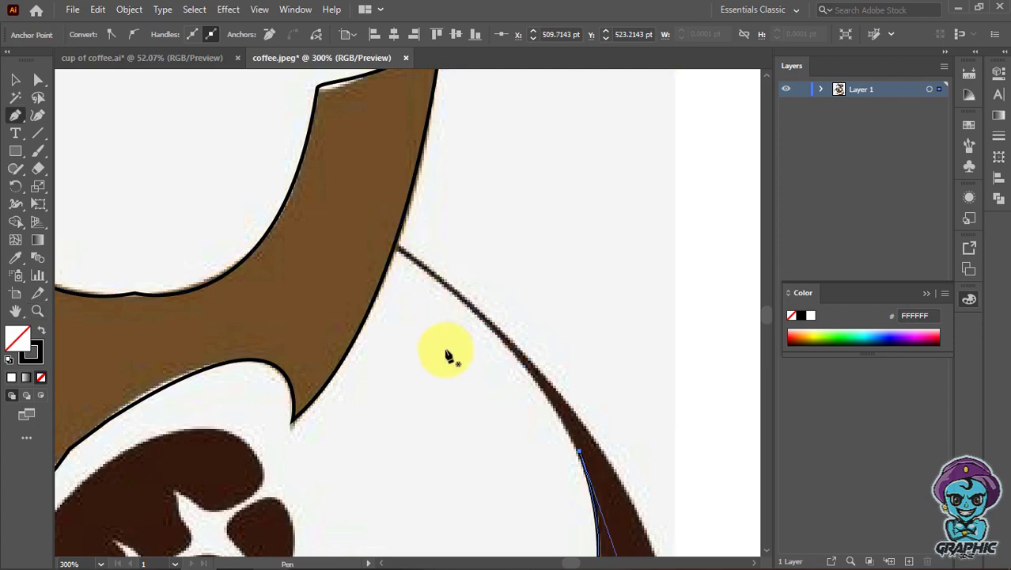
mouse_move(580, 455)
mouse_down()
mouse_move(399, 255)
mouse_move(412, 264)
mouse_up()
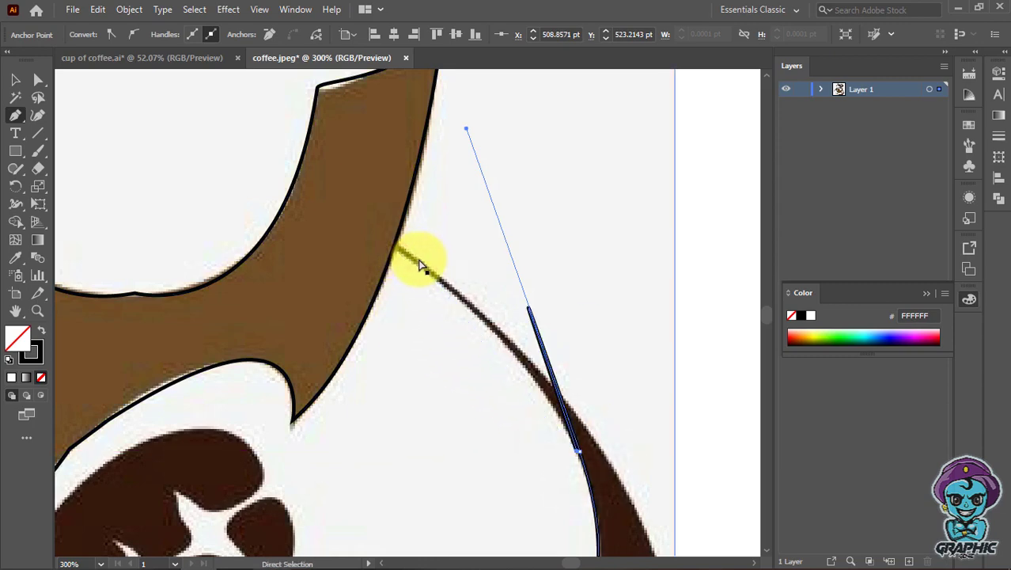
drag(582, 456, 399, 253)
mouse_move(310, 168)
mouse_down()
mouse_move(329, 215)
mouse_move(310, 169)
mouse_move(290, 184)
mouse_move(294, 176)
mouse_move(281, 165)
mouse_move(273, 173)
mouse_move(270, 161)
mouse_up()
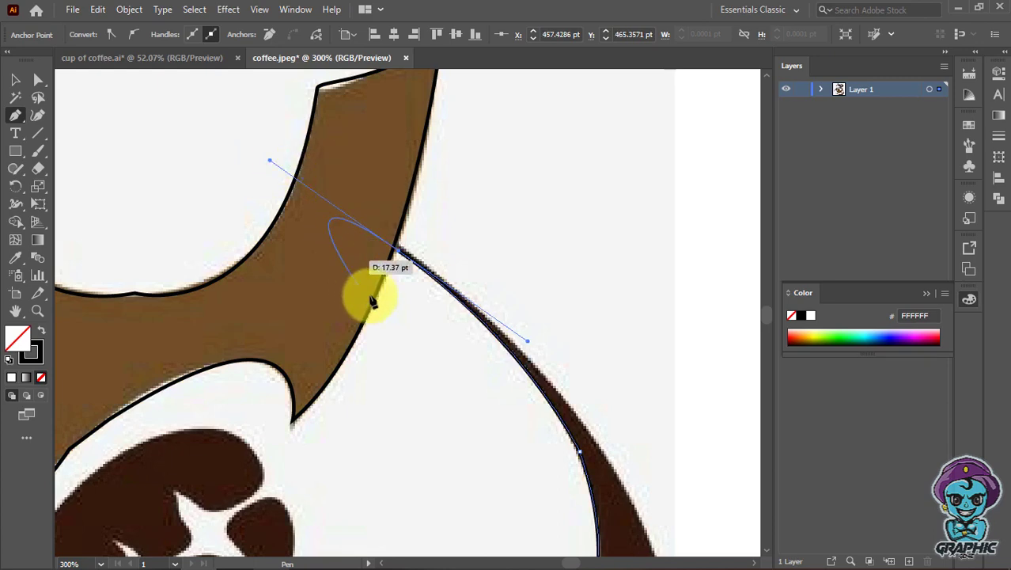
mouse_move(402, 249)
mouse_down()
mouse_move(409, 266)
mouse_move(512, 325)
mouse_move(597, 433)
mouse_move(600, 458)
mouse_up()
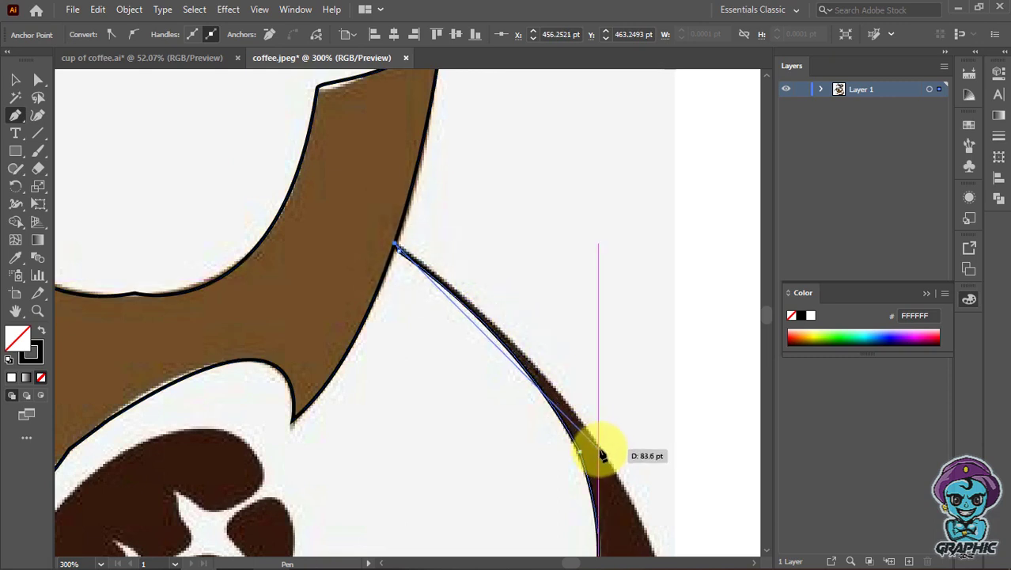
Step: Curve the outline around the rim's right end, breaking the last anchor into a corner
scroll(593, 474, down, 2)
drag(599, 372, 727, 407)
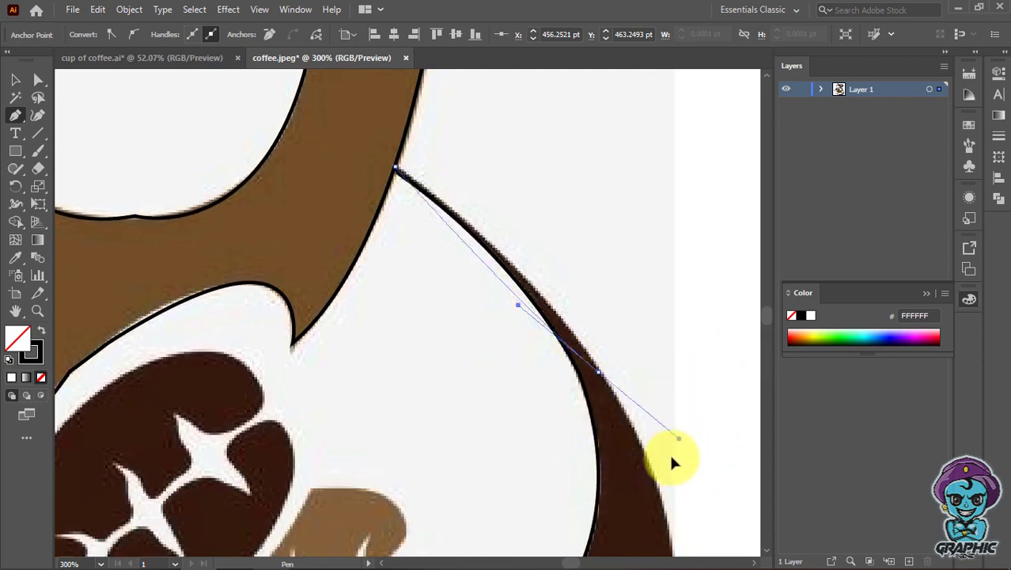
mouse_move(671, 456)
mouse_down()
mouse_move(670, 497)
mouse_move(672, 484)
mouse_up()
mouse_move(599, 373)
mouse_down()
mouse_move(665, 441)
mouse_move(604, 498)
mouse_up()
scroll(609, 384, down, 5)
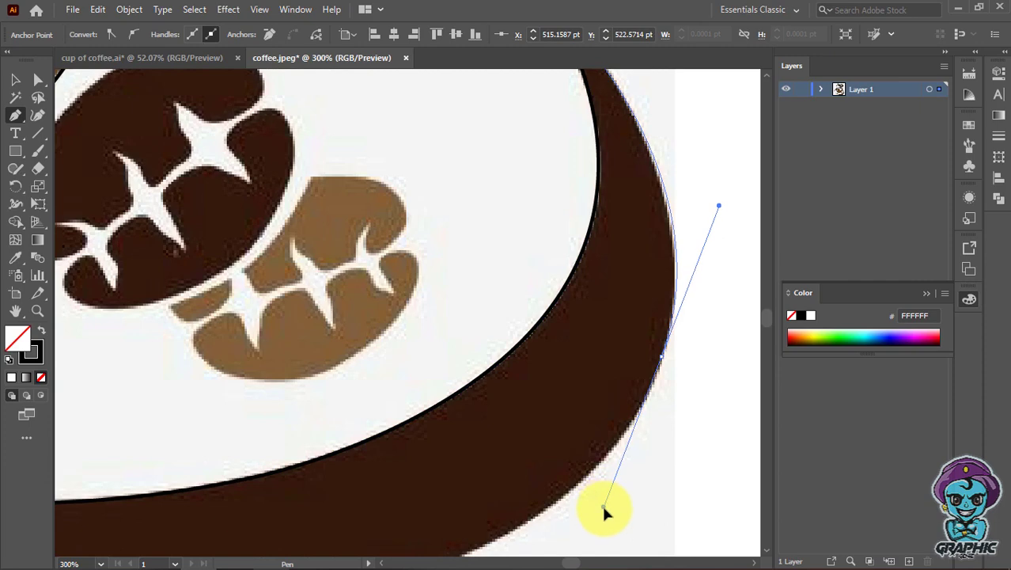
drag(604, 504, 609, 510)
scroll(609, 511, up, 1)
scroll(614, 516, down, 1)
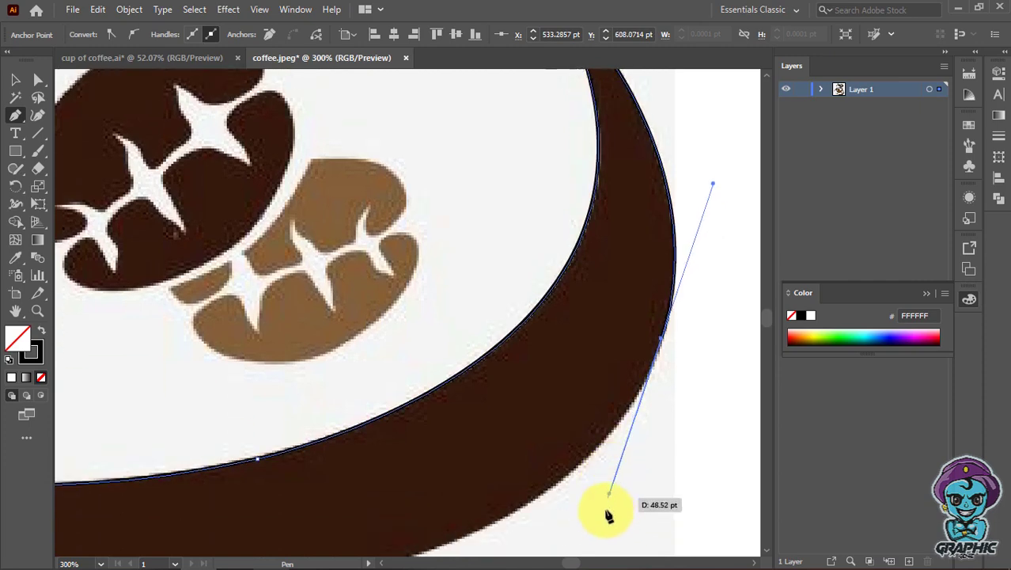
click(663, 345)
scroll(601, 396, down, 2)
scroll(554, 404, down, 1)
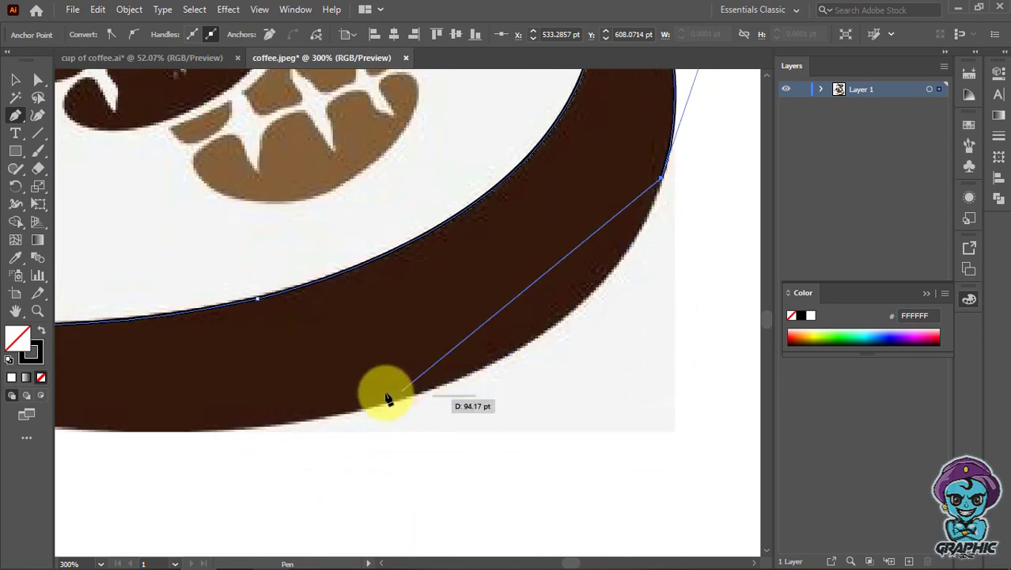
Step: Trace the rim's lower edge, undoing and redrawing the last curved segment
drag(261, 424, 239, 367)
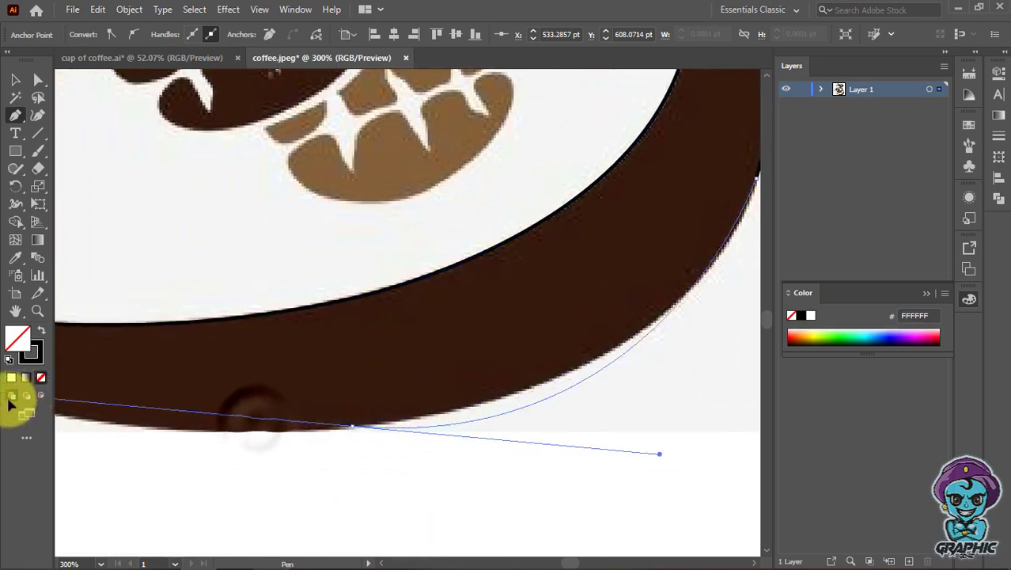
mouse_move(616, 366)
mouse_down()
mouse_move(795, 410)
mouse_move(103, 500)
mouse_move(752, 453)
mouse_move(389, 478)
mouse_move(197, 457)
mouse_move(94, 413)
mouse_move(127, 442)
mouse_move(170, 444)
mouse_move(60, 474)
mouse_move(75, 470)
mouse_up()
scroll(677, 477, up, 2)
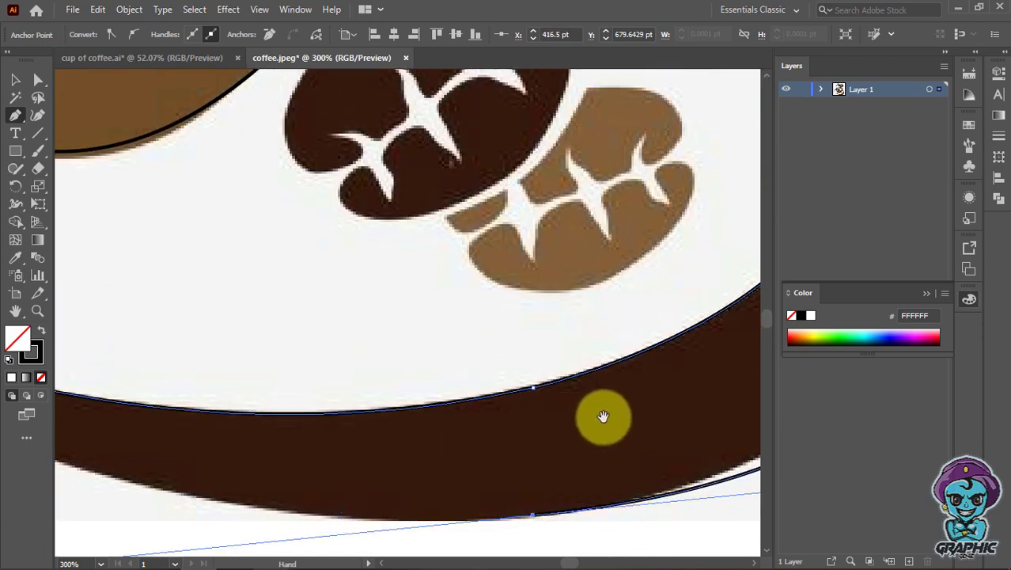
mouse_move(606, 413)
mouse_down()
mouse_move(174, 282)
mouse_move(295, 333)
mouse_up()
key(ctrl+z)
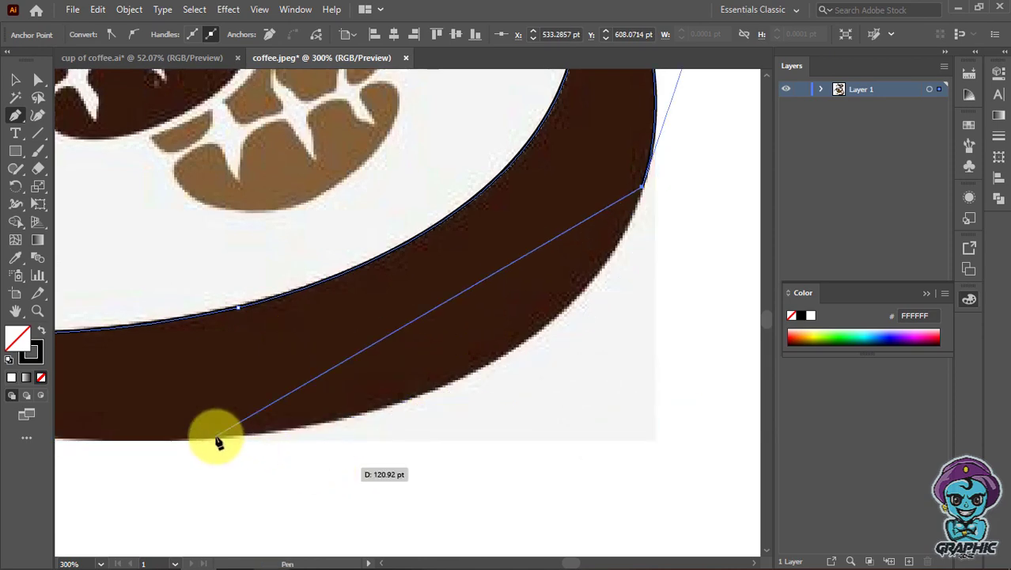
mouse_move(338, 417)
mouse_down()
mouse_move(129, 427)
mouse_move(113, 485)
mouse_move(143, 466)
mouse_up()
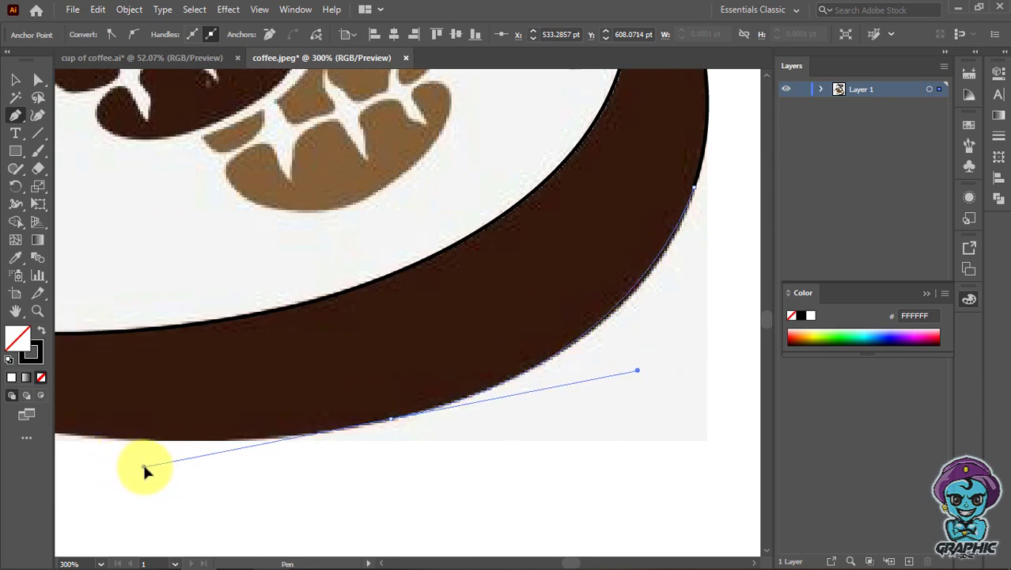
Step: Select and delete the misplaced lower-right segment of the saucer outline
key(v)
drag(443, 366, 650, 300)
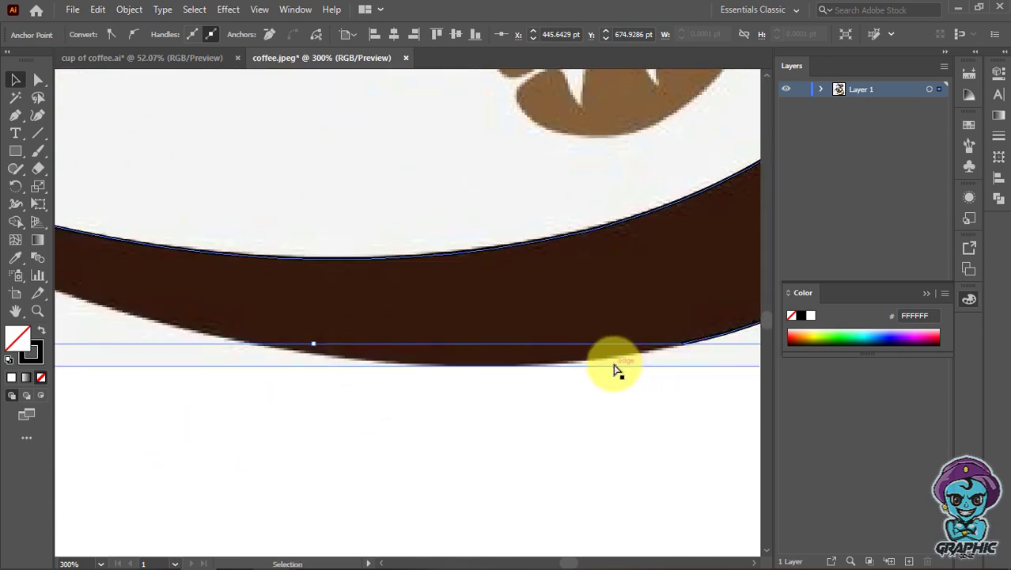
mouse_move(617, 368)
mouse_down()
mouse_move(693, 349)
mouse_move(685, 440)
mouse_up()
scroll(676, 354, up, 3)
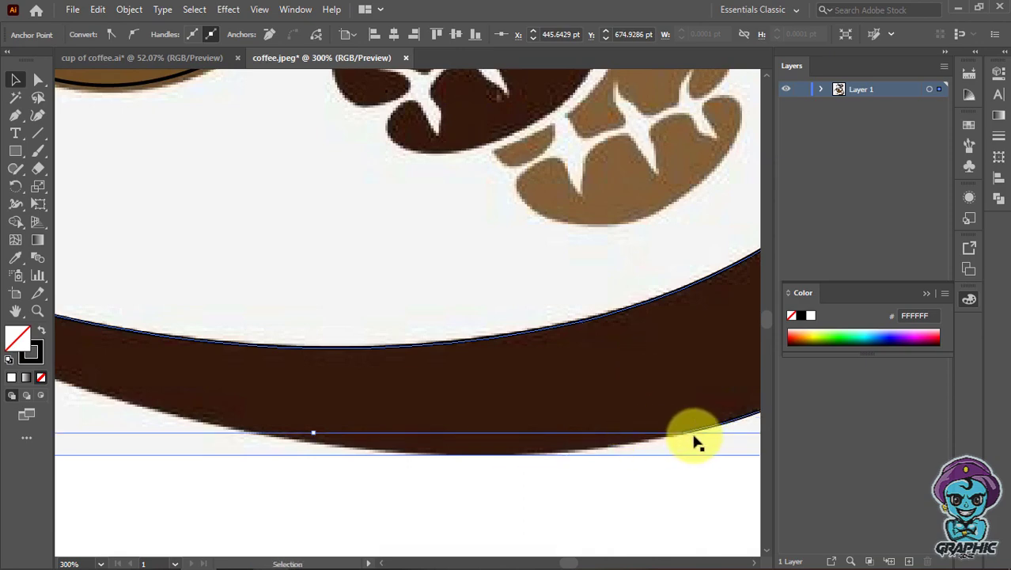
scroll(609, 403, down, 1)
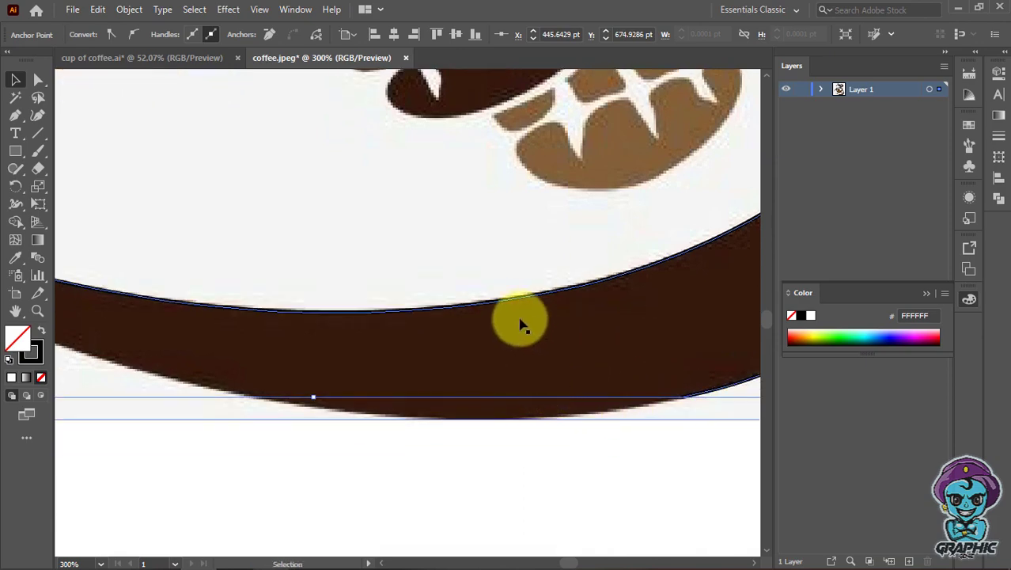
scroll(526, 315, down, 2)
Step: Retry an anchor on the rim's lower edge with the Pen, then undo it
key(p)
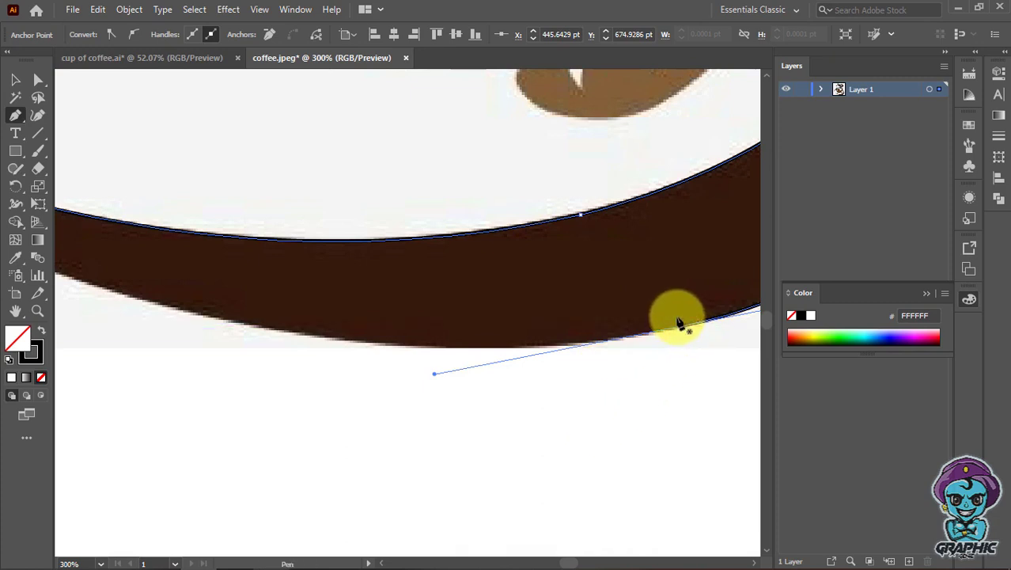
drag(678, 327, 651, 334)
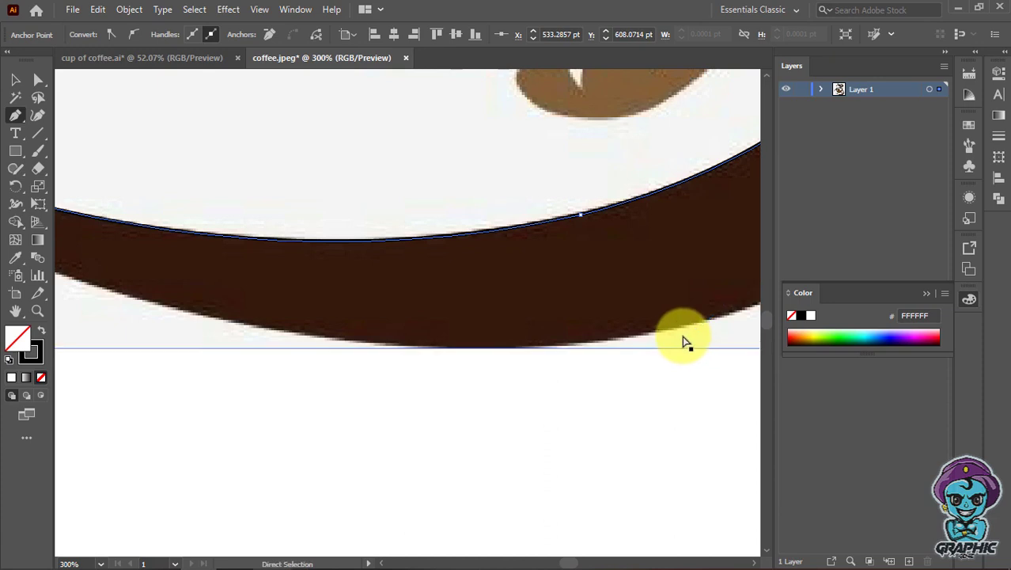
drag(679, 325, 677, 344)
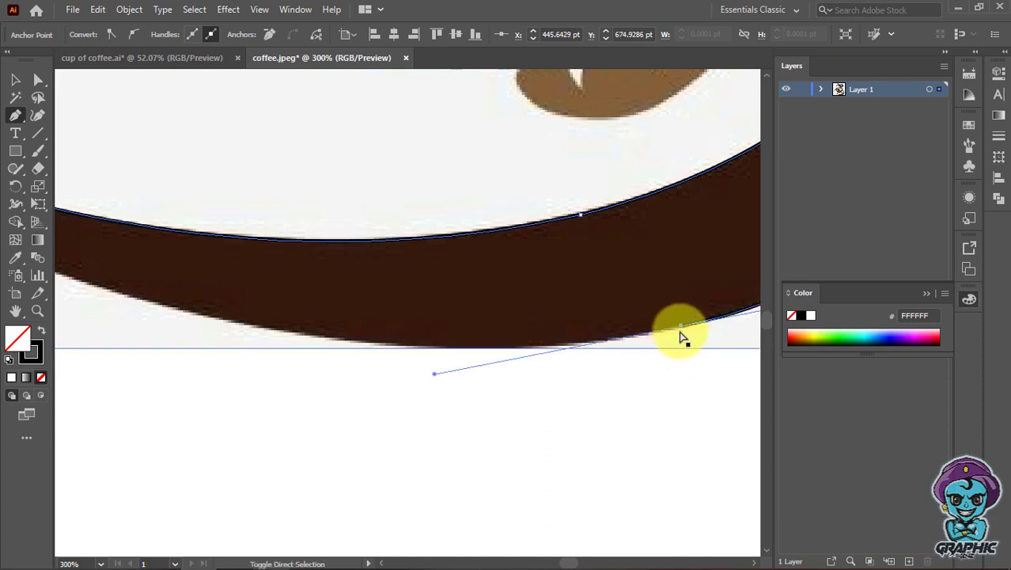
scroll(674, 353, down, 2)
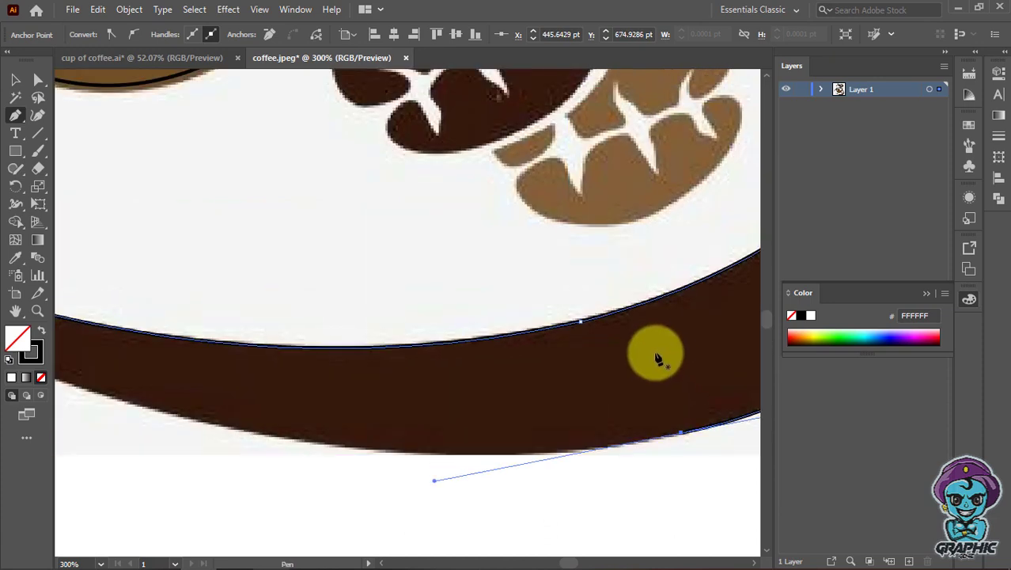
scroll(618, 323, up, 2)
mouse_move(435, 226)
mouse_down()
mouse_move(353, 277)
mouse_move(323, 397)
mouse_up()
key(ctrl+z)
Step: Resume the path from its end anchor and curve it along the rim's lower edge
click(651, 243)
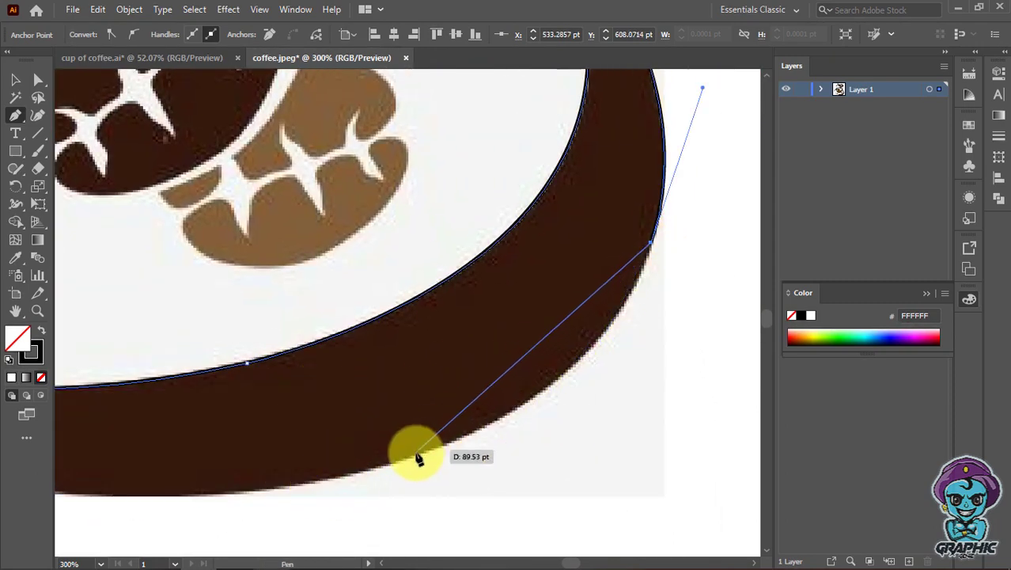
drag(416, 456, 261, 490)
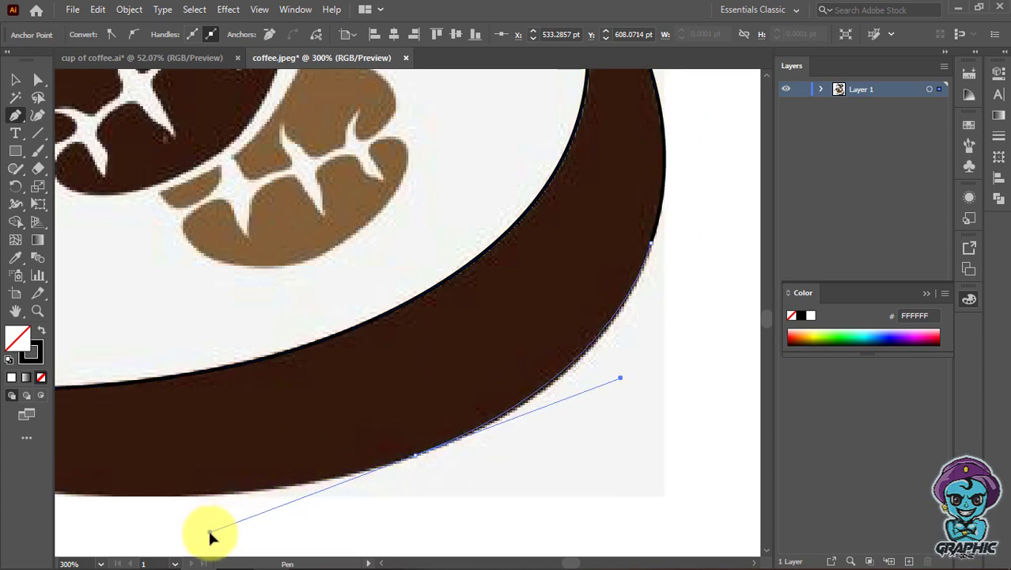
drag(209, 538, 208, 528)
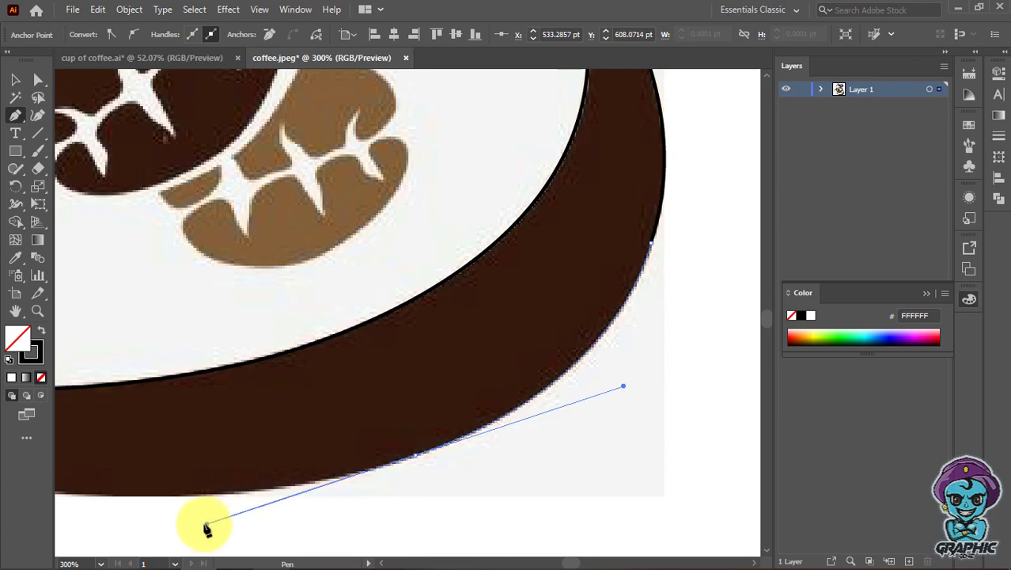
drag(580, 343, 812, 198)
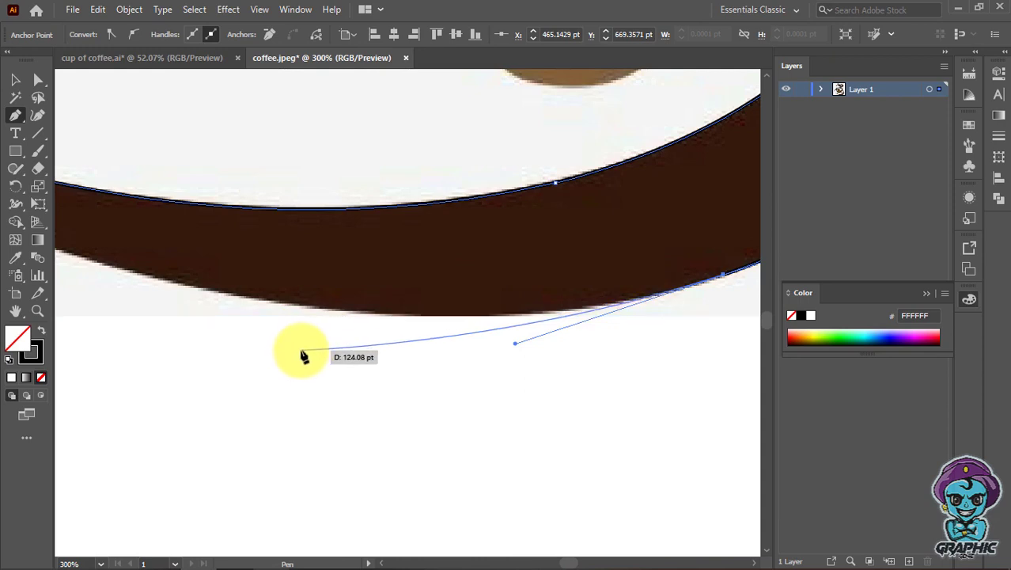
click(270, 308)
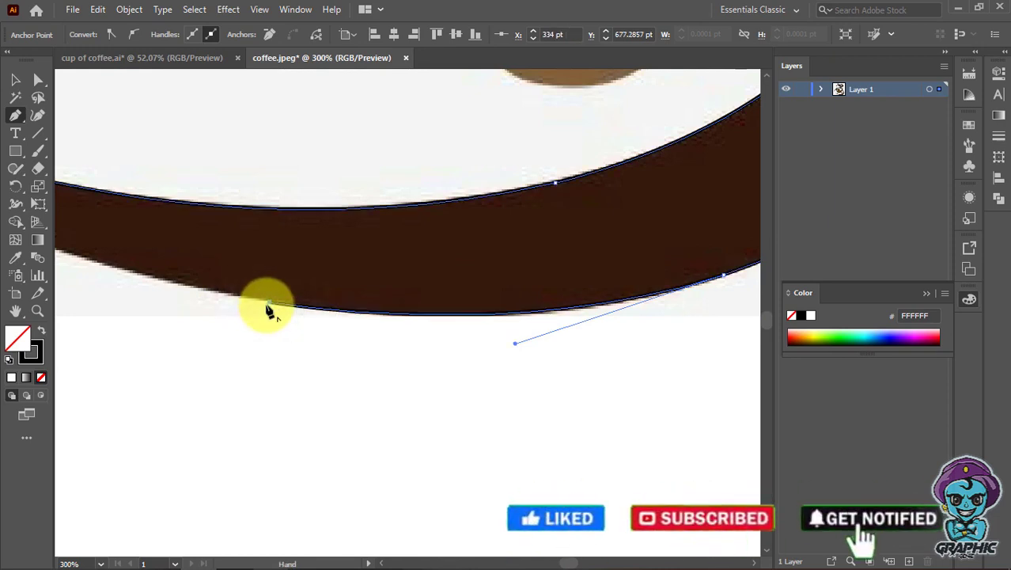
mouse_move(269, 310)
mouse_down()
mouse_move(436, 317)
mouse_move(552, 335)
mouse_up()
Step: Continue along the tapering rim to its pointed left tip, then pan to the coffee beans
drag(645, 390, 577, 374)
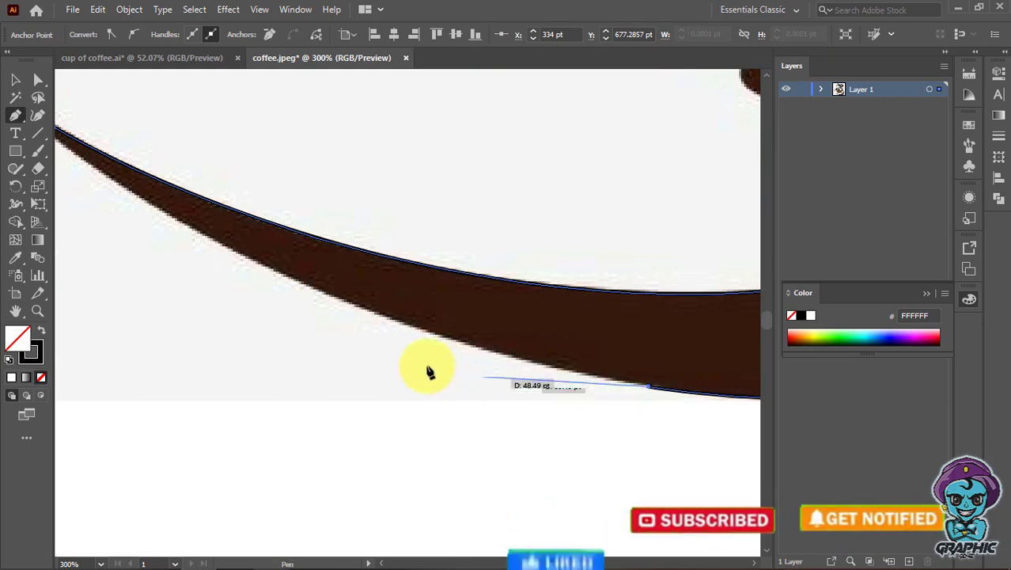
click(548, 368)
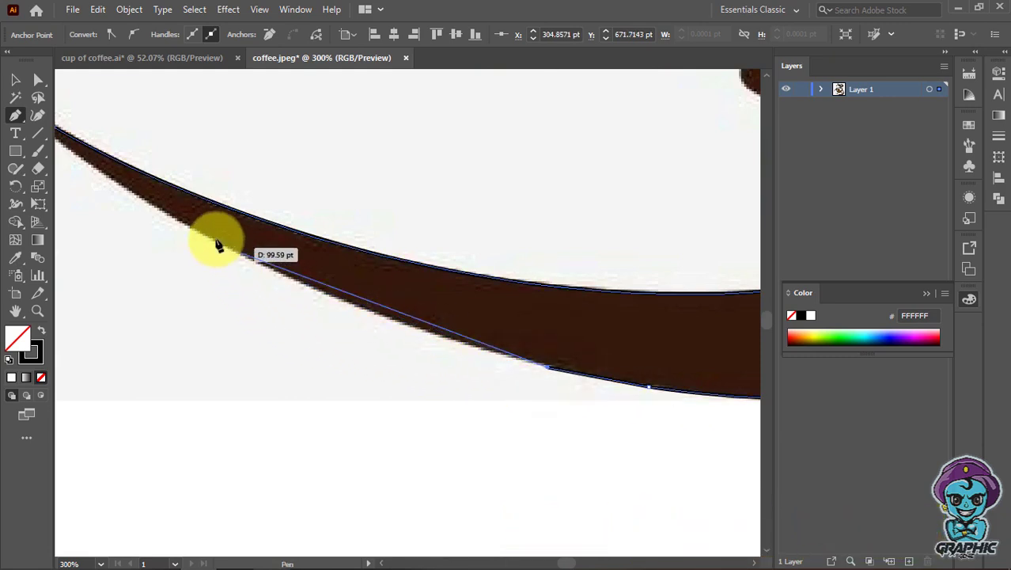
mouse_move(164, 215)
mouse_down()
mouse_move(37, 139)
mouse_move(184, 126)
mouse_up()
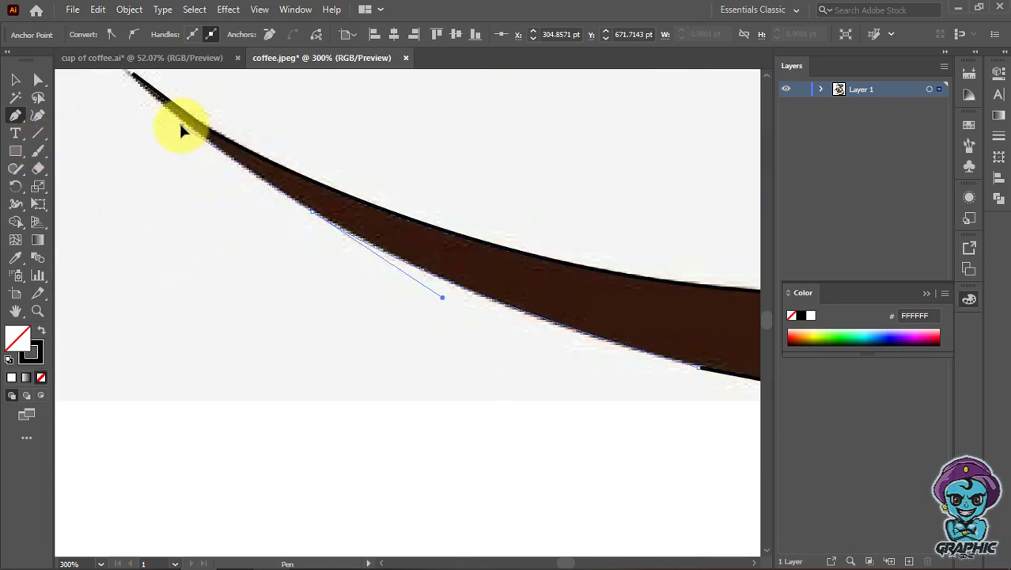
drag(300, 328, 564, 492)
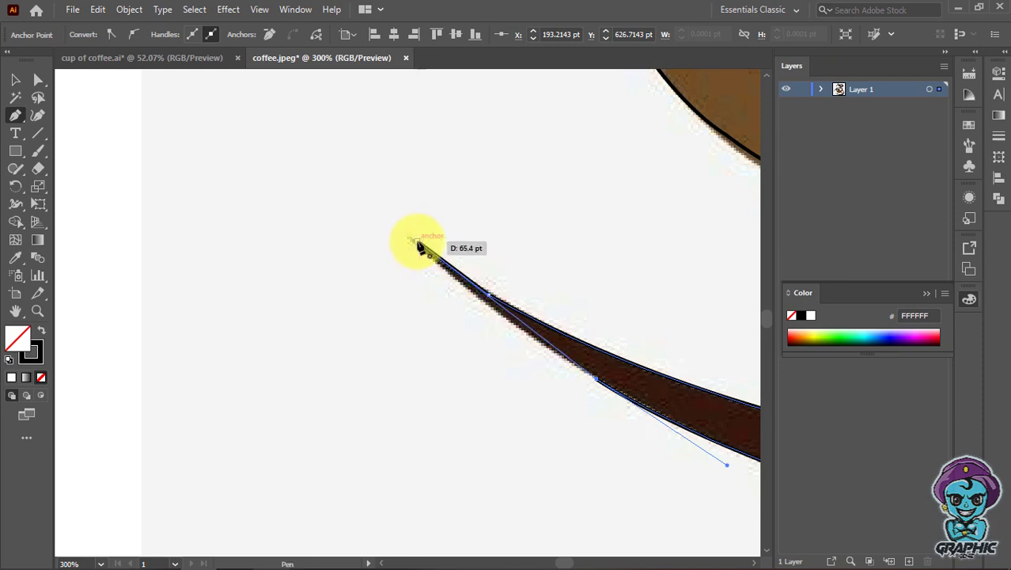
drag(413, 240, 382, 193)
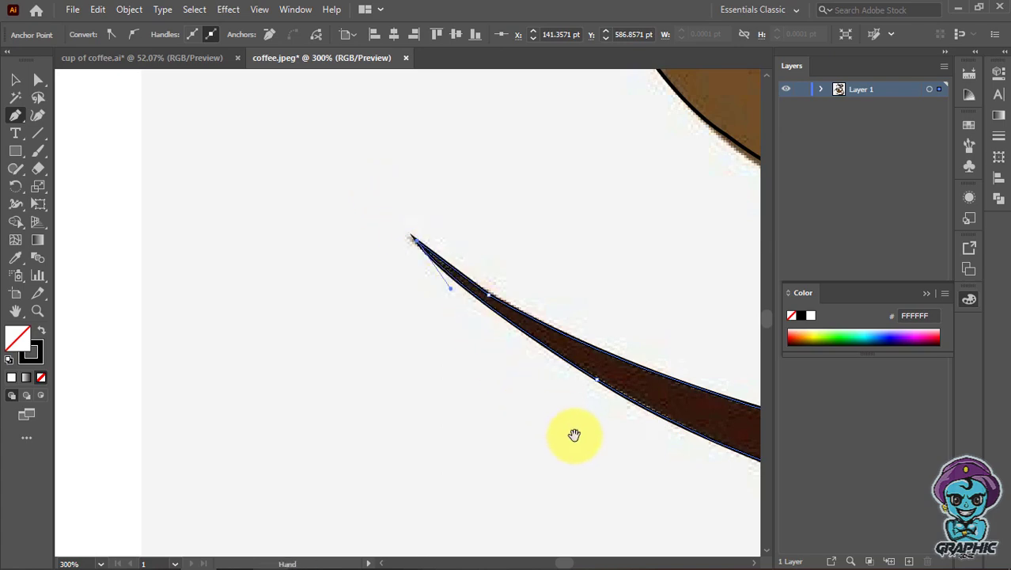
mouse_move(575, 435)
mouse_down()
mouse_move(18, 406)
mouse_move(57, 351)
mouse_up()
drag(553, 391, 71, 393)
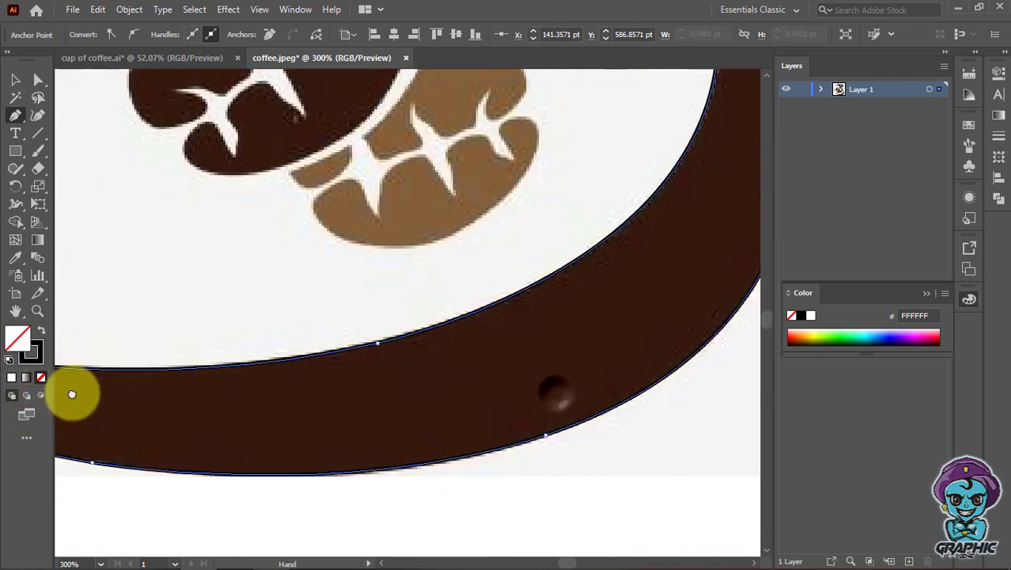
mouse_move(437, 334)
mouse_down()
mouse_move(557, 560)
mouse_move(587, 553)
mouse_up()
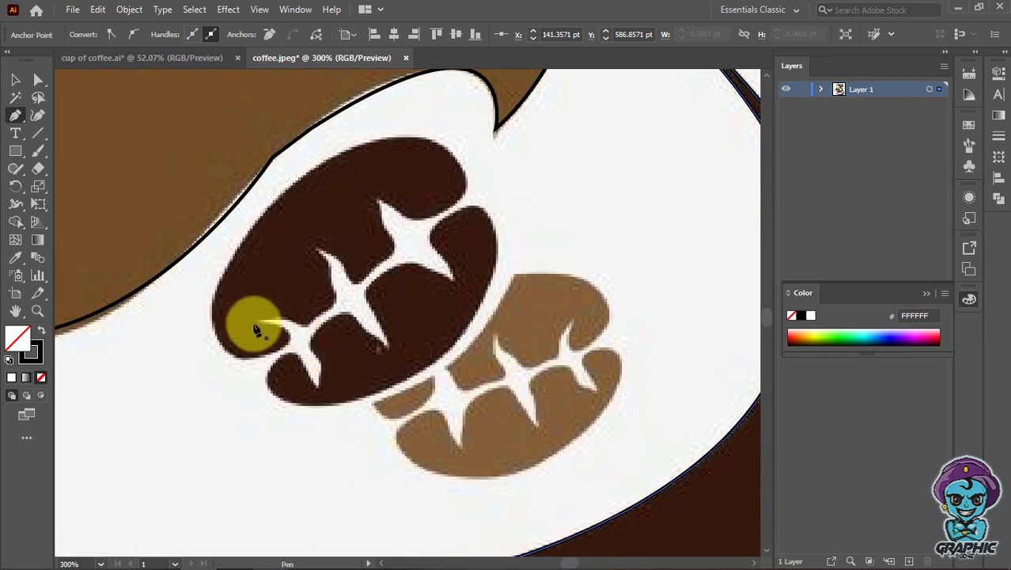
Step: Outline the dark bean's left and upper edge with curved anchors turned into corners
mouse_move(257, 324)
mouse_down()
mouse_move(283, 349)
mouse_move(251, 372)
mouse_move(282, 356)
mouse_move(220, 314)
mouse_move(225, 238)
mouse_move(205, 233)
mouse_move(223, 221)
mouse_move(217, 237)
mouse_up()
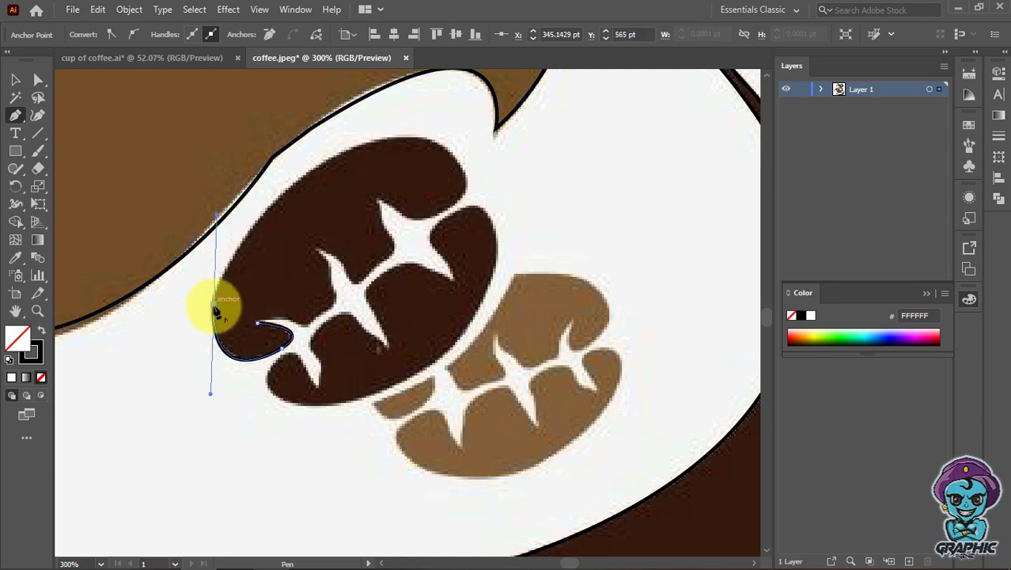
alt+click(214, 305)
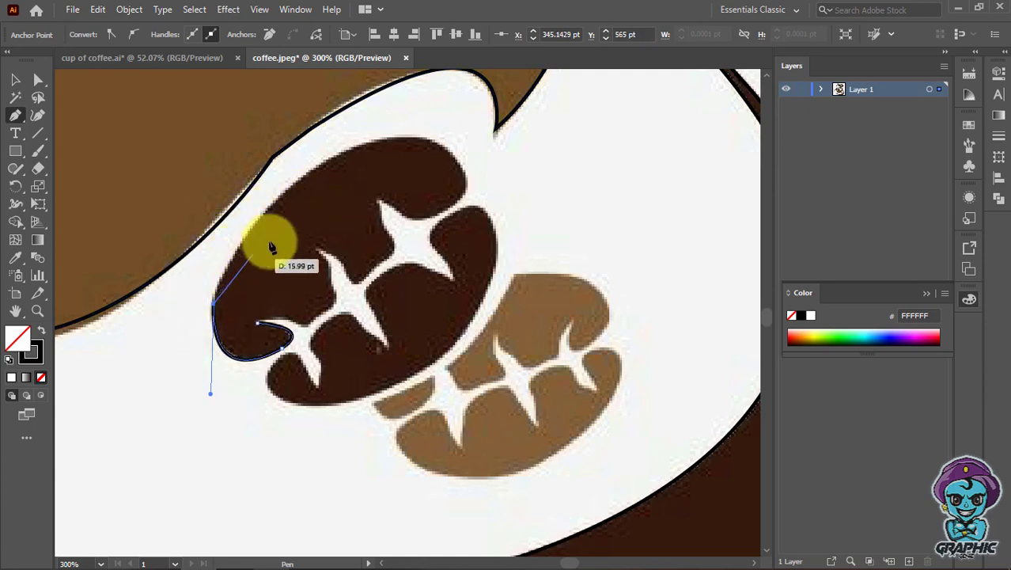
drag(331, 160, 418, 82)
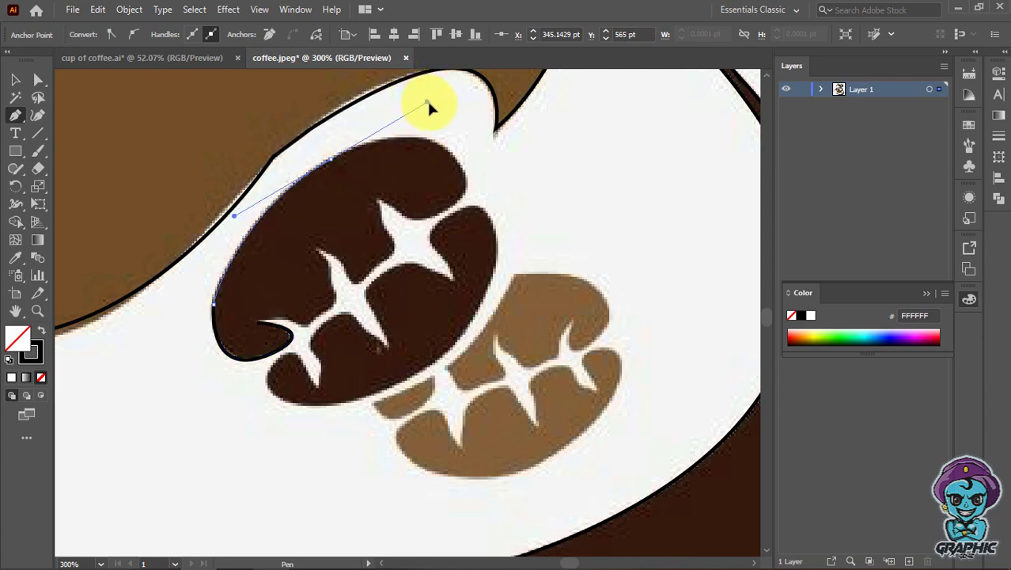
drag(437, 96, 429, 107)
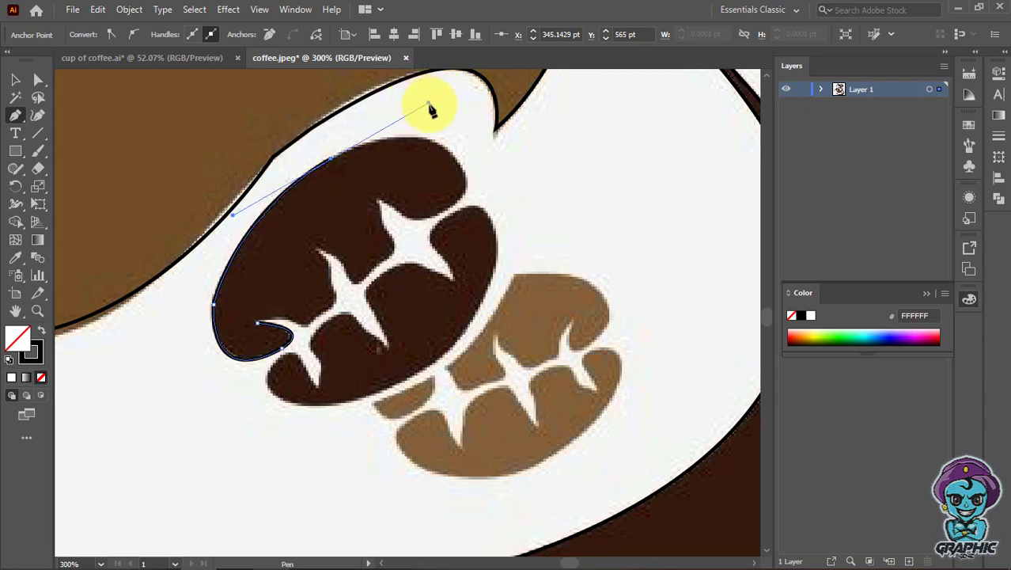
click(332, 161)
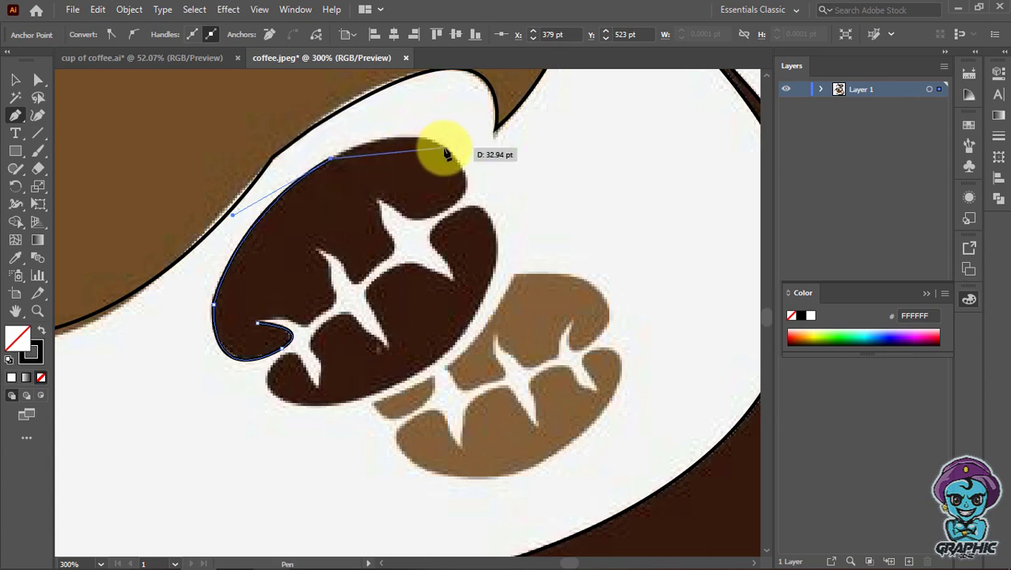
drag(445, 153, 486, 179)
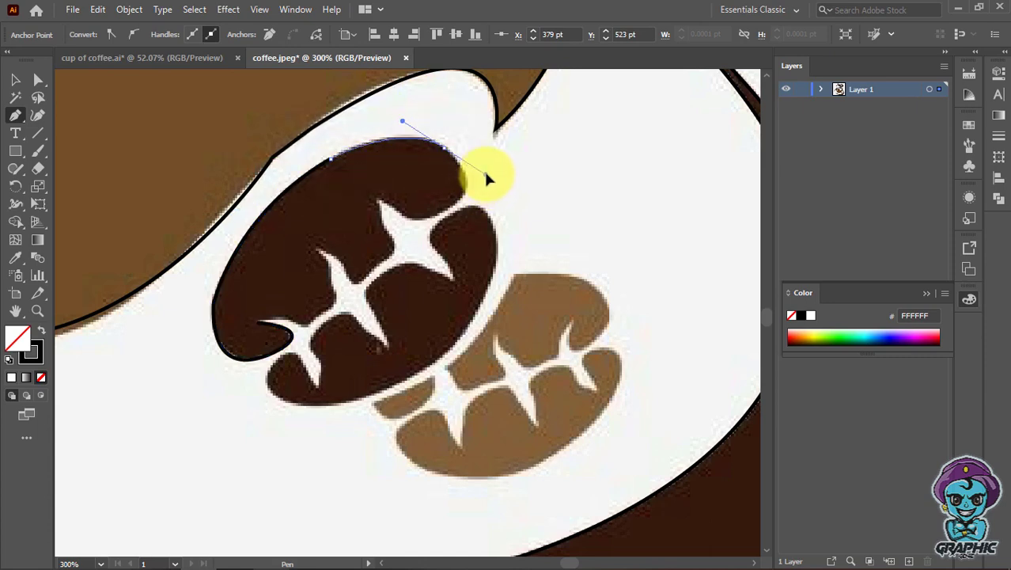
click(445, 153)
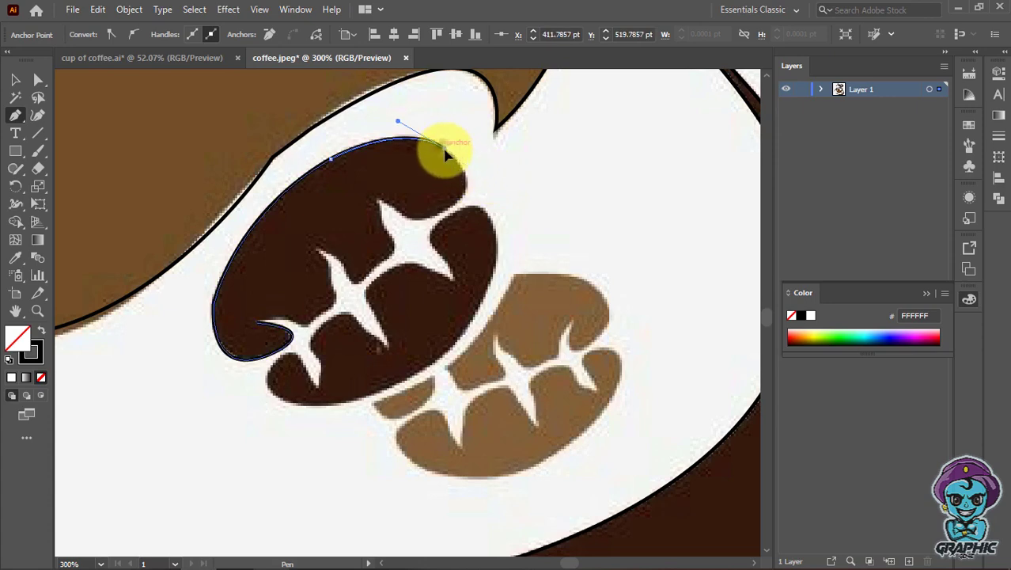
Step: Curve around the bean's top-right lobe, follow the zigzag crack, and end the path
drag(429, 221, 349, 238)
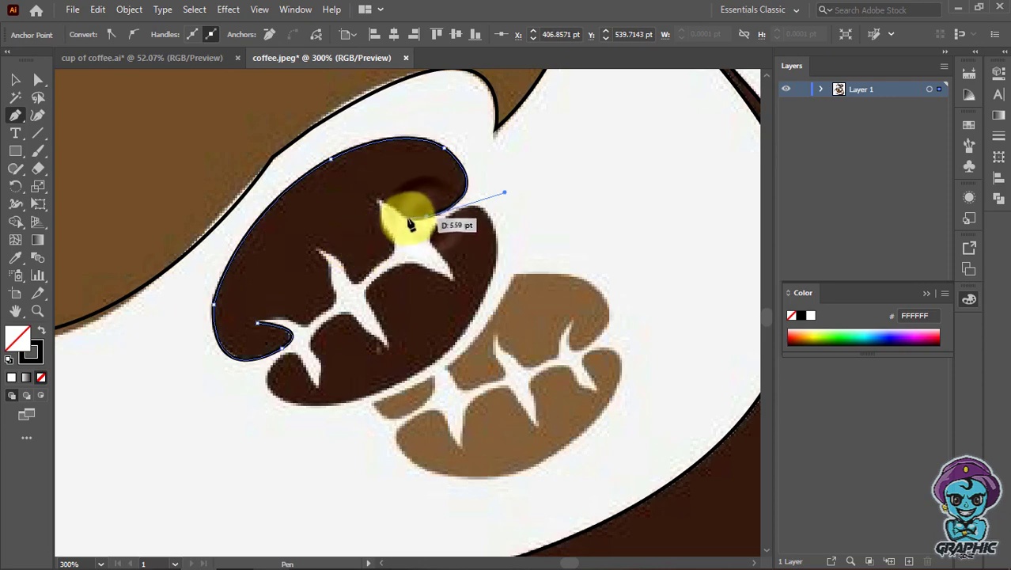
click(404, 217)
drag(378, 198, 397, 257)
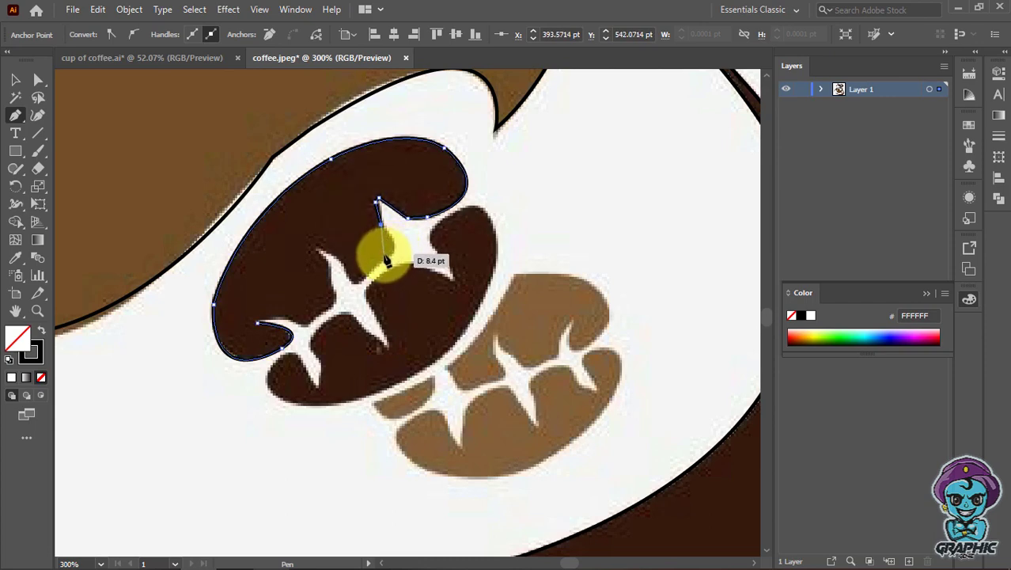
mouse_move(383, 267)
mouse_down()
mouse_move(354, 271)
mouse_move(378, 270)
mouse_move(354, 287)
mouse_move(320, 245)
mouse_move(341, 307)
mouse_move(263, 327)
mouse_up()
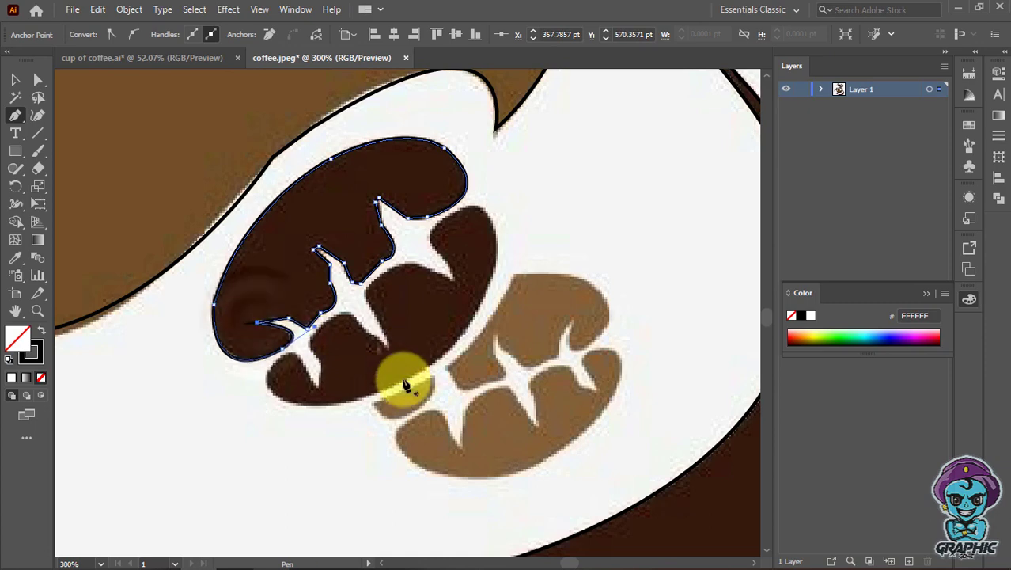
scroll(396, 372, down, 2)
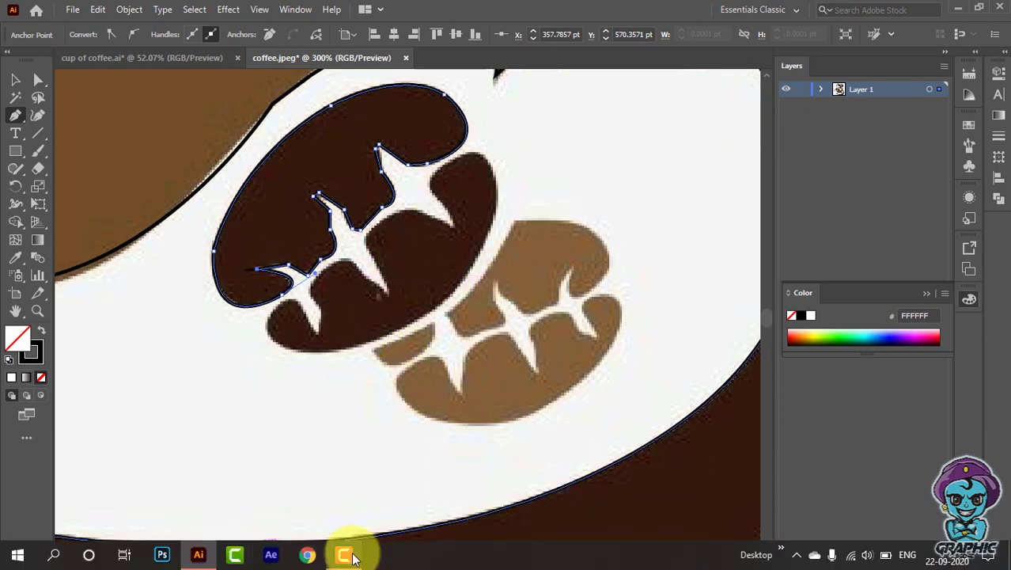
click(345, 555)
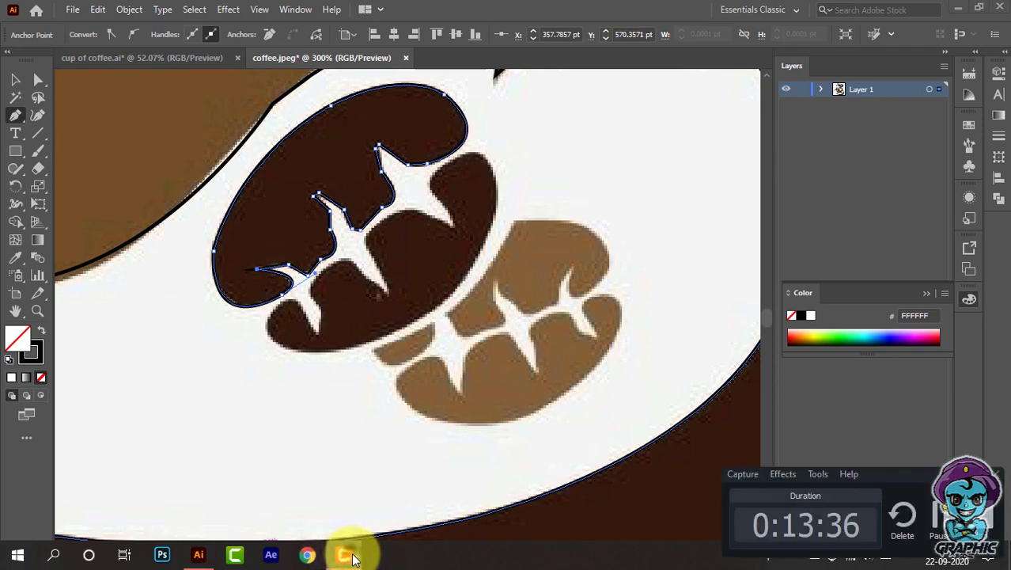
ctrl+click(281, 349)
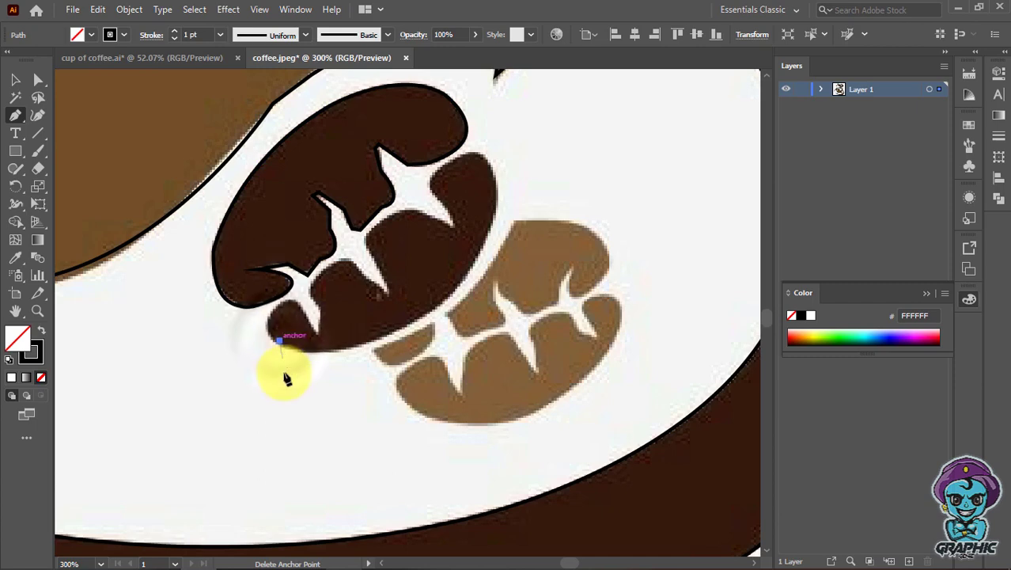
Step: Trace the dark bean's lower half from the crack around its right lobe and bottom edge
key(ctrl+z)
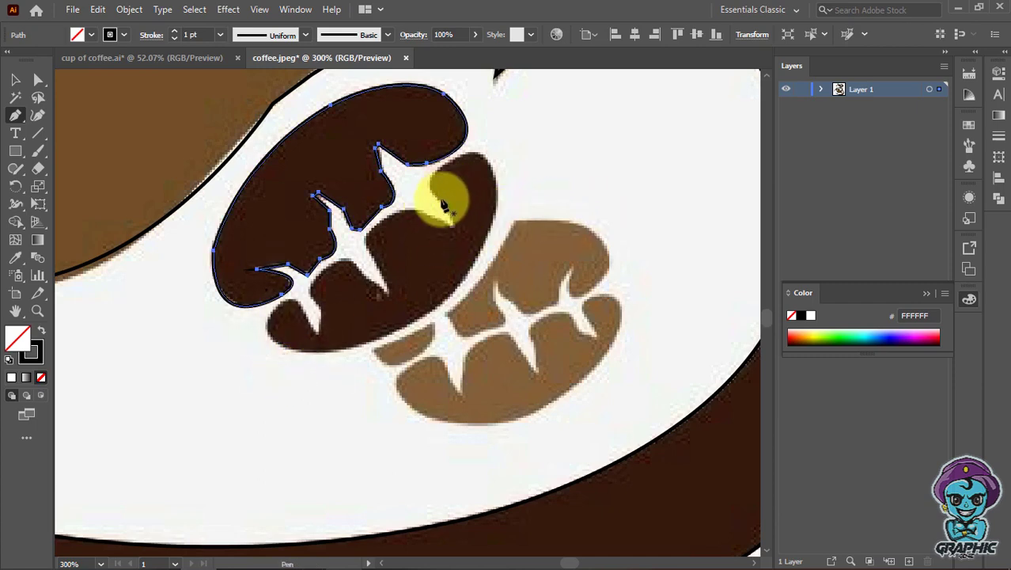
drag(414, 193, 485, 135)
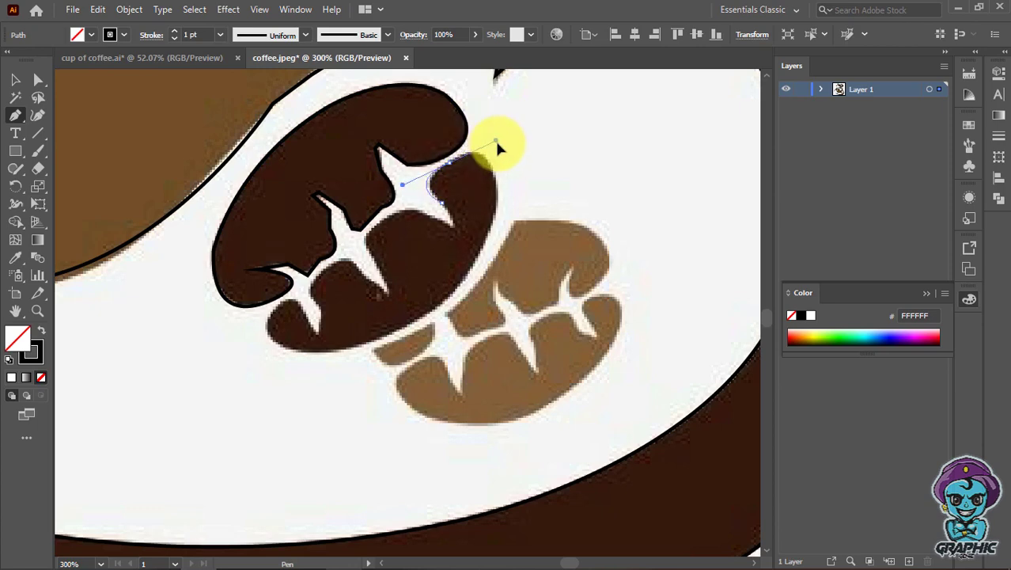
mouse_move(485, 135)
mouse_down()
mouse_move(461, 165)
mouse_move(500, 191)
mouse_move(498, 234)
mouse_up()
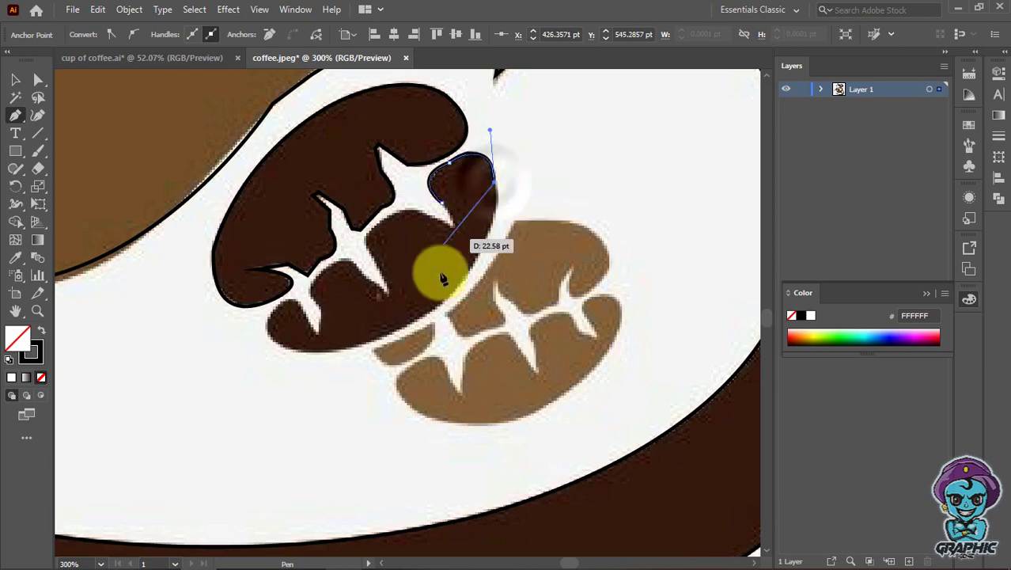
drag(425, 313, 343, 362)
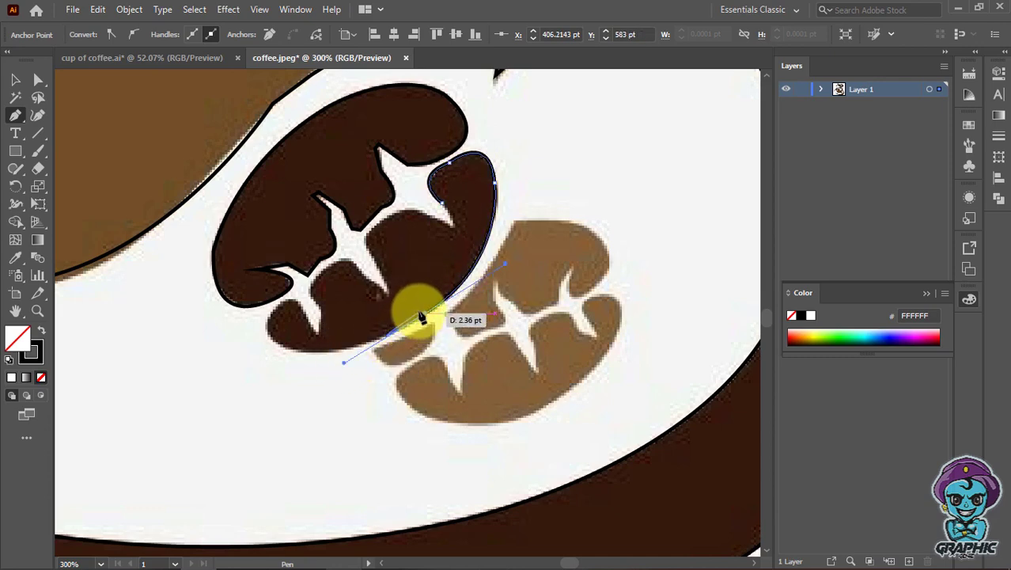
click(425, 314)
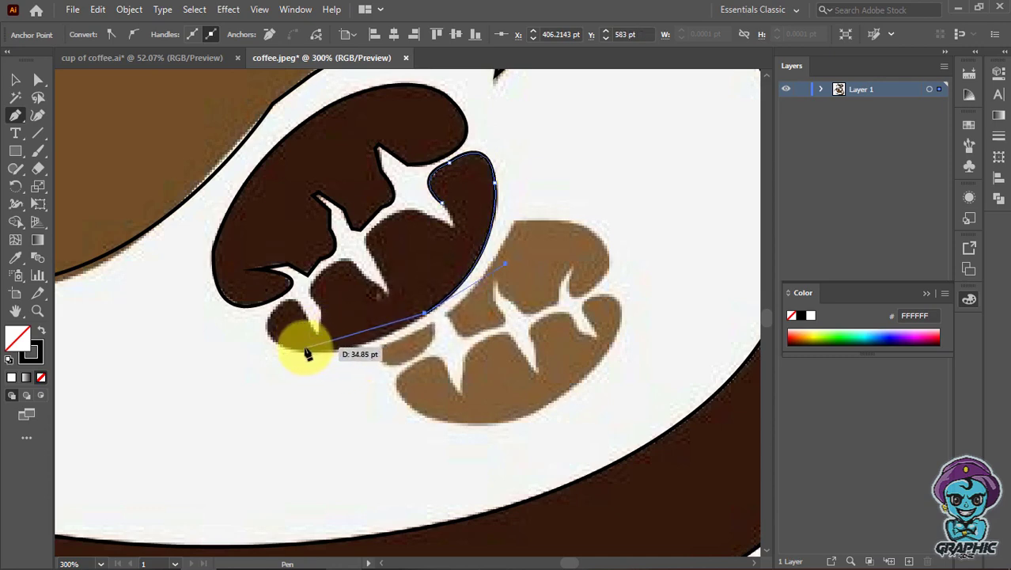
drag(293, 352, 176, 345)
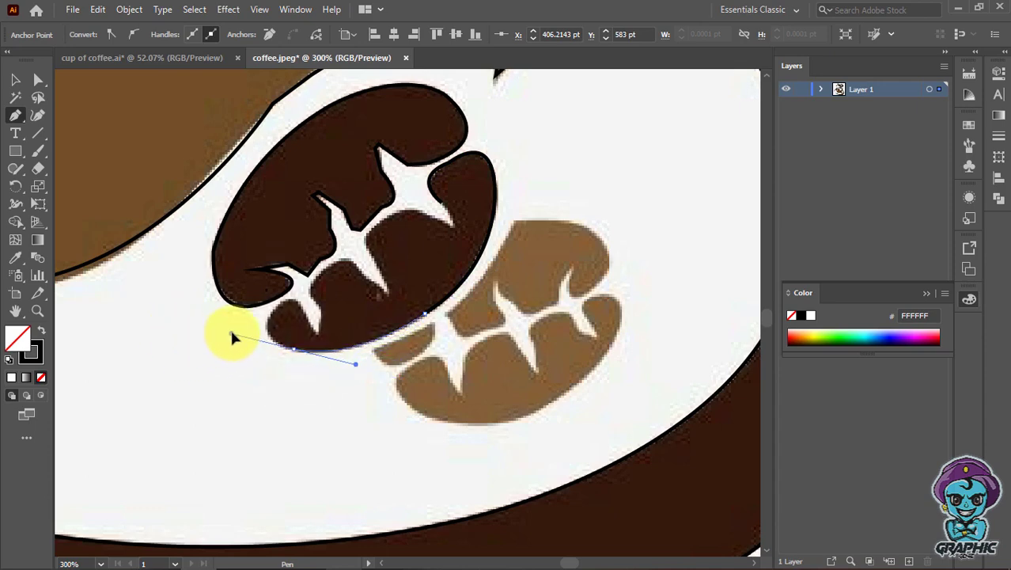
drag(232, 338, 308, 273)
Step: Follow the lower-left notch and the crack back to the start, closing the lower-half outline
click(296, 354)
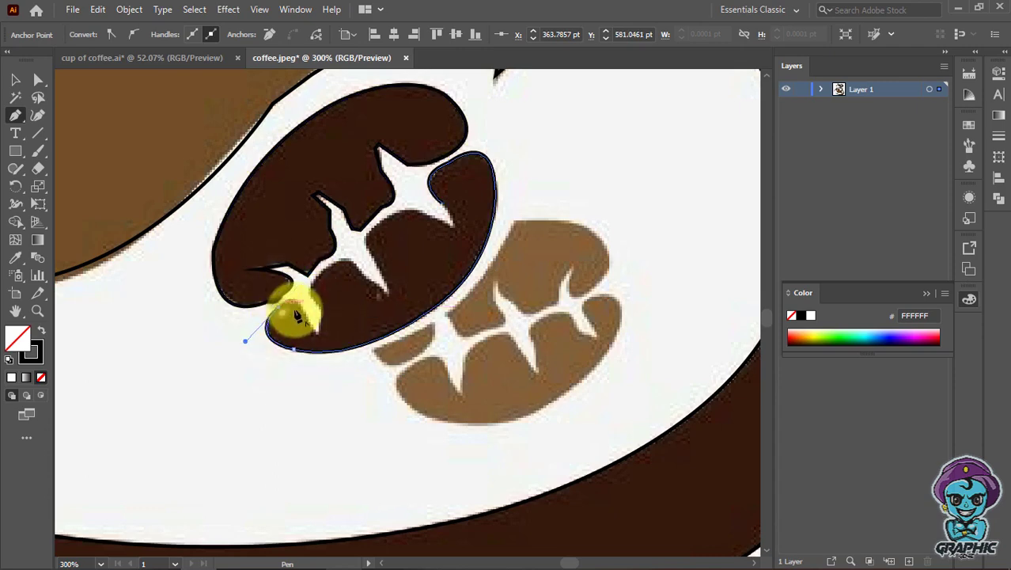
mouse_move(296, 315)
mouse_down()
mouse_move(318, 341)
mouse_move(331, 274)
mouse_move(372, 233)
mouse_move(333, 272)
mouse_move(369, 285)
mouse_up()
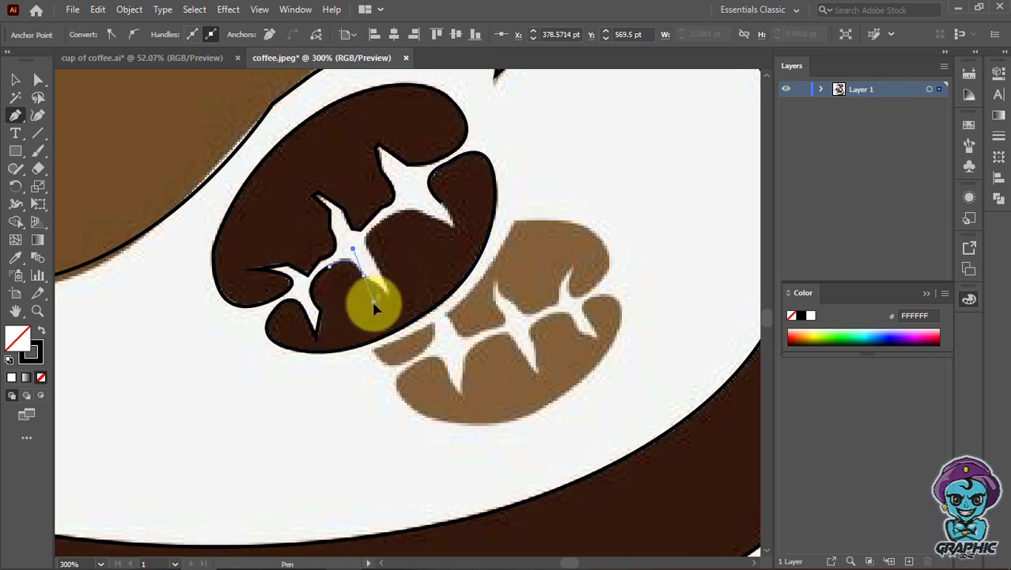
mouse_move(372, 297)
mouse_down()
mouse_move(365, 284)
mouse_move(388, 304)
mouse_up()
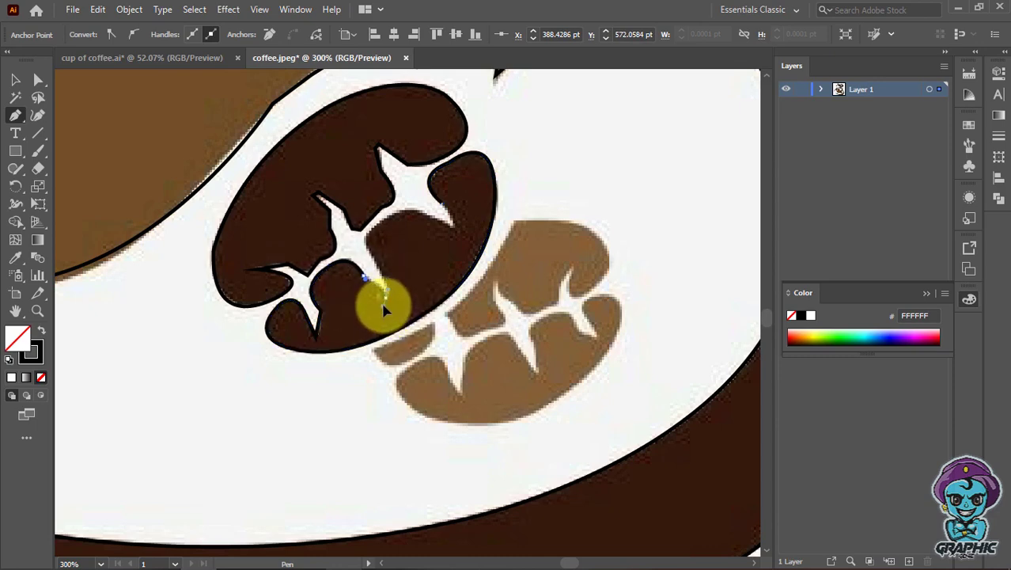
mouse_move(381, 310)
mouse_down()
mouse_move(367, 235)
mouse_move(418, 206)
mouse_move(395, 226)
mouse_move(432, 217)
mouse_move(441, 238)
mouse_up()
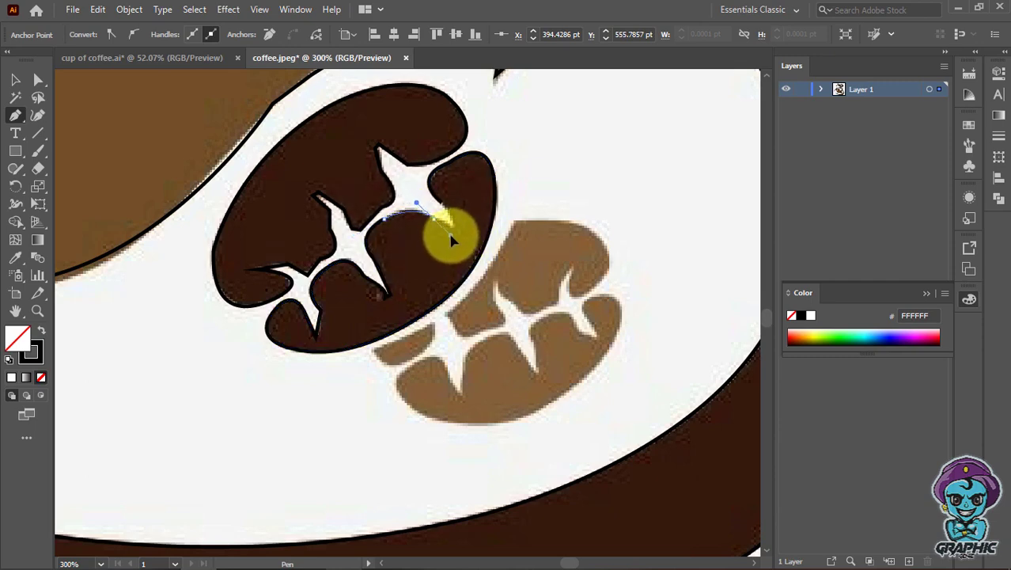
mouse_move(456, 233)
mouse_down()
mouse_move(437, 224)
mouse_move(457, 232)
mouse_move(436, 194)
mouse_up()
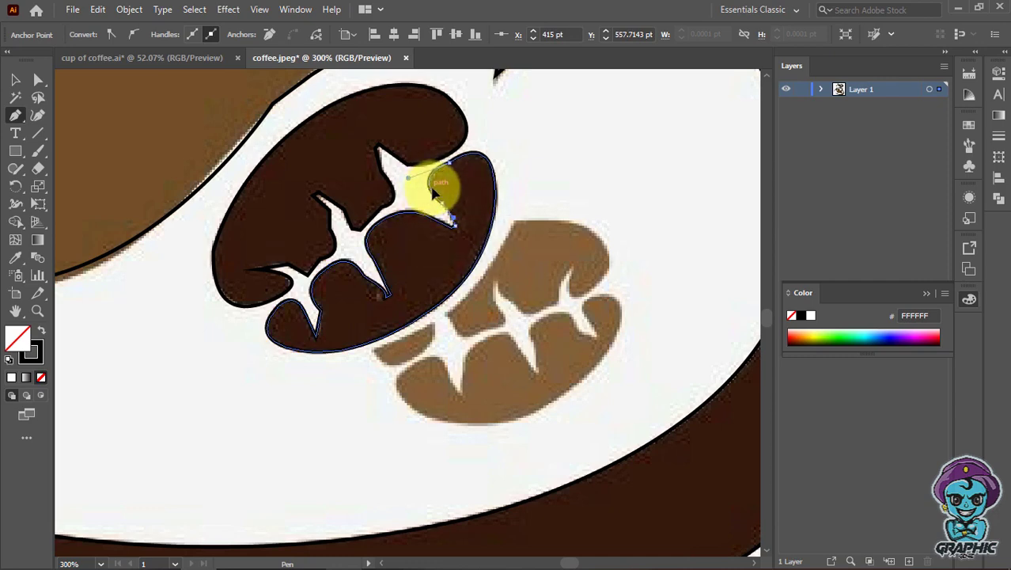
scroll(458, 302, up, 3)
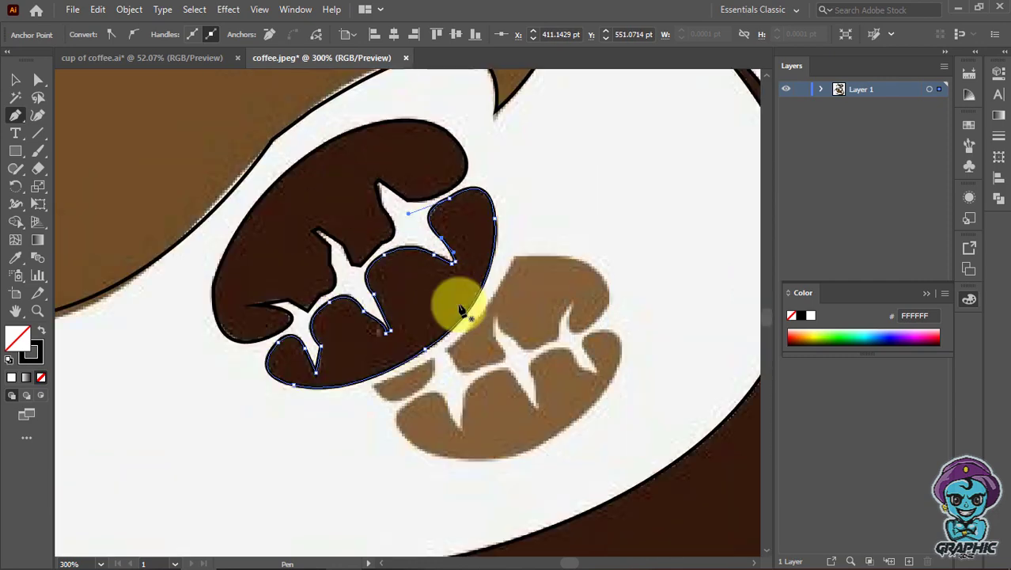
scroll(403, 396, down, 3)
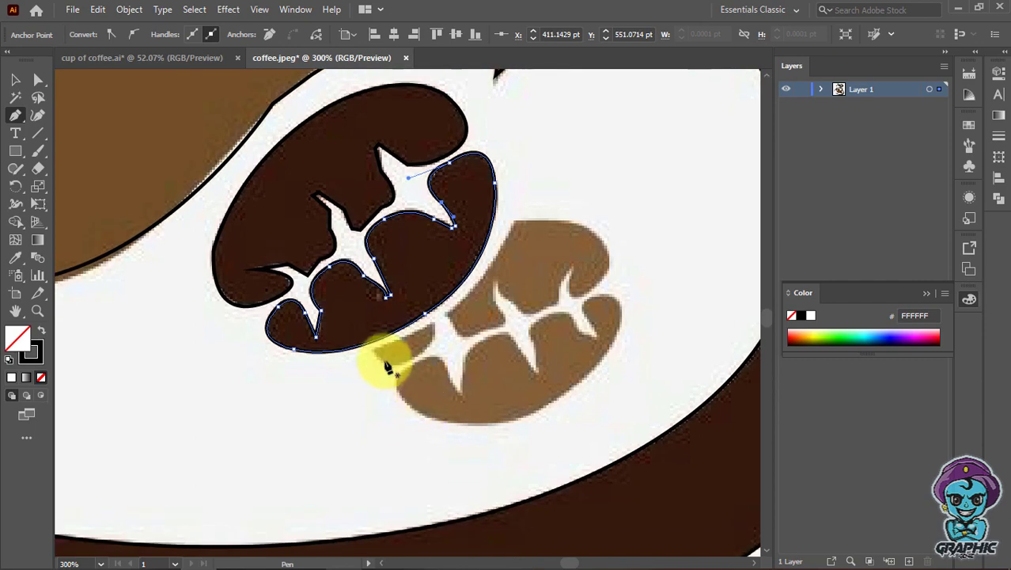
drag(376, 351, 437, 314)
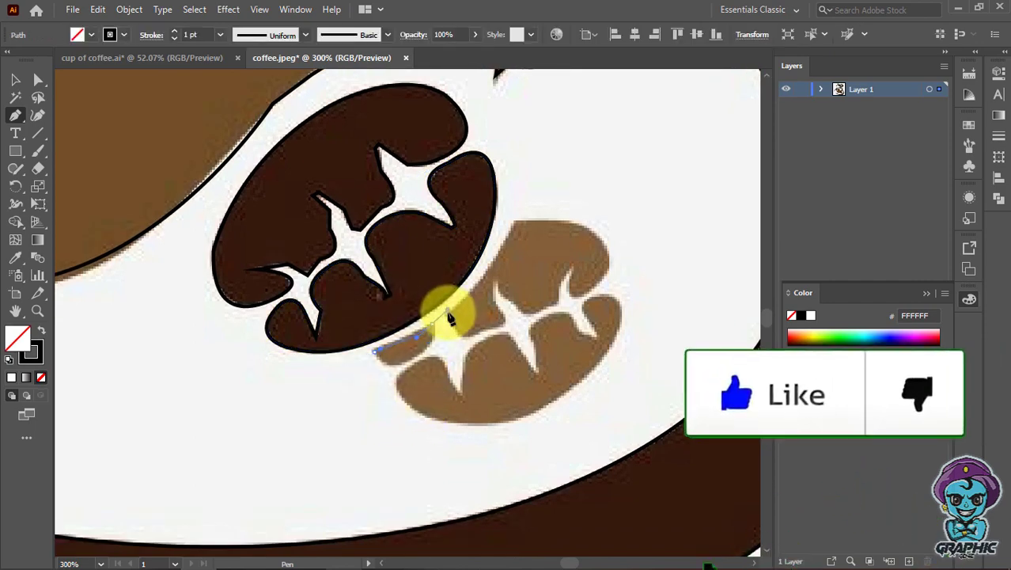
Step: Outline the small light-brown sliver beneath the dark bean as its own closed path
mouse_move(437, 314)
mouse_down()
mouse_move(435, 332)
mouse_move(388, 368)
mouse_move(346, 289)
mouse_up()
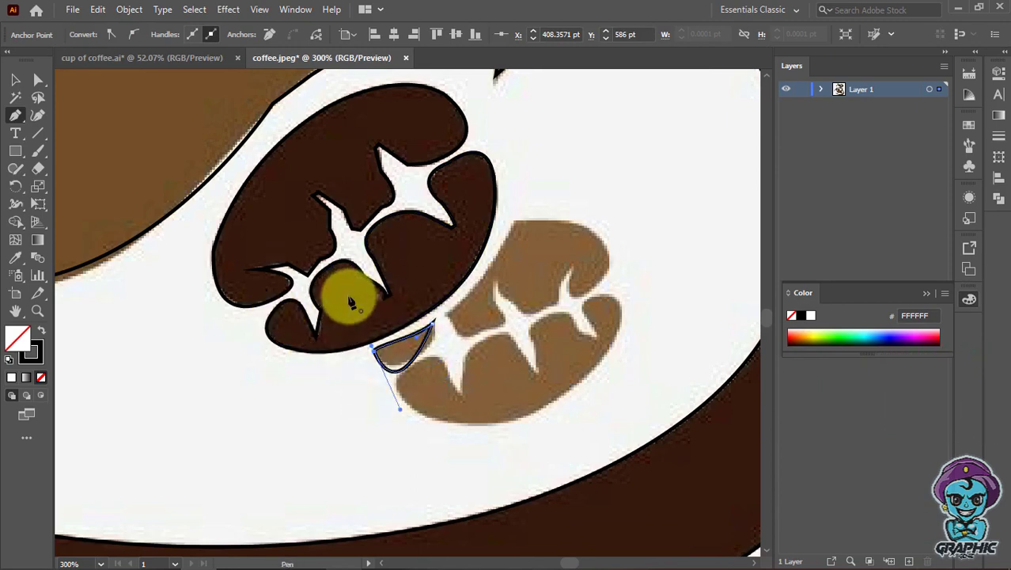
mouse_move(432, 325)
mouse_down()
mouse_move(428, 354)
mouse_move(374, 377)
mouse_move(395, 383)
mouse_move(382, 372)
mouse_up()
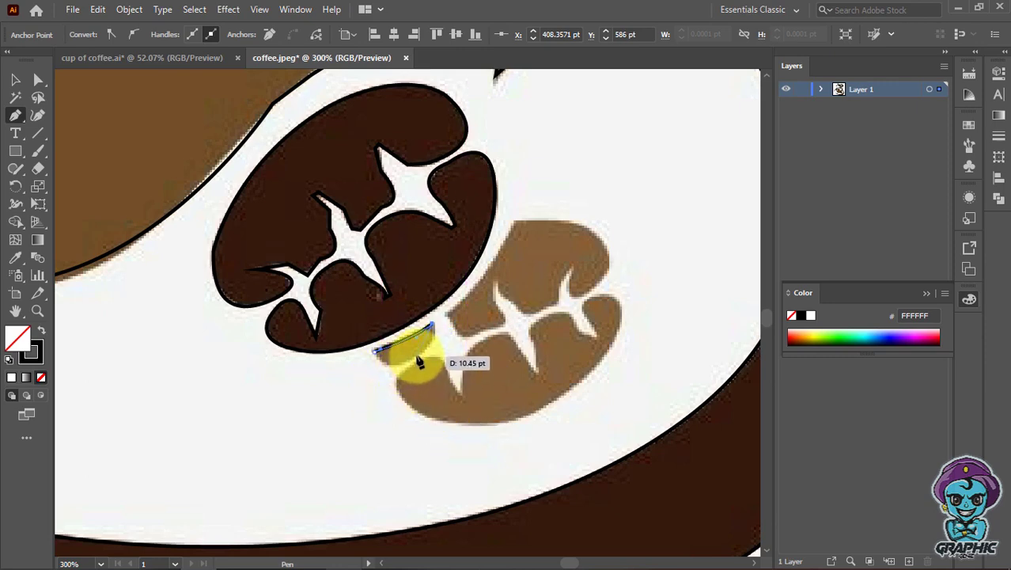
drag(391, 377, 420, 363)
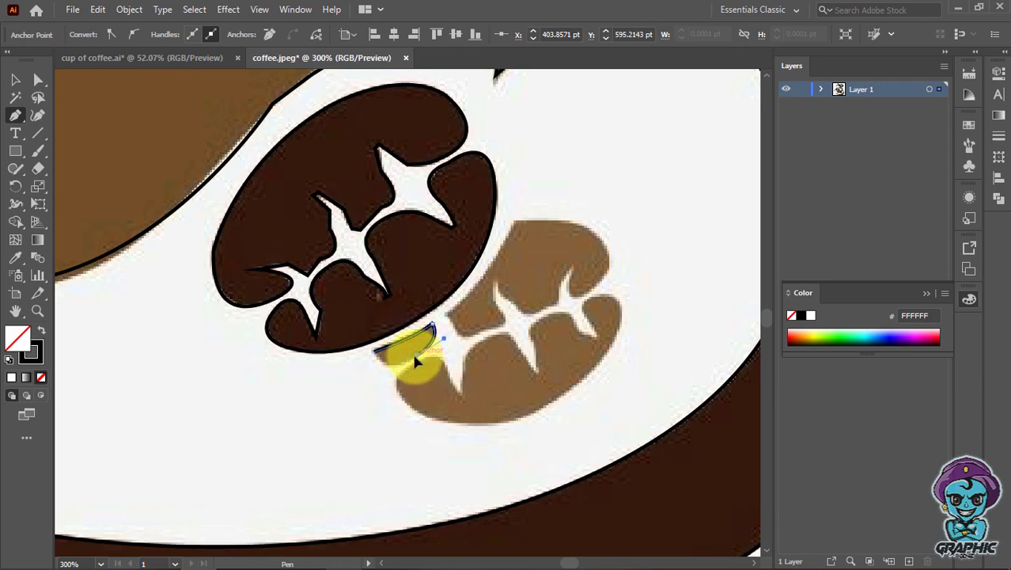
drag(374, 344, 352, 336)
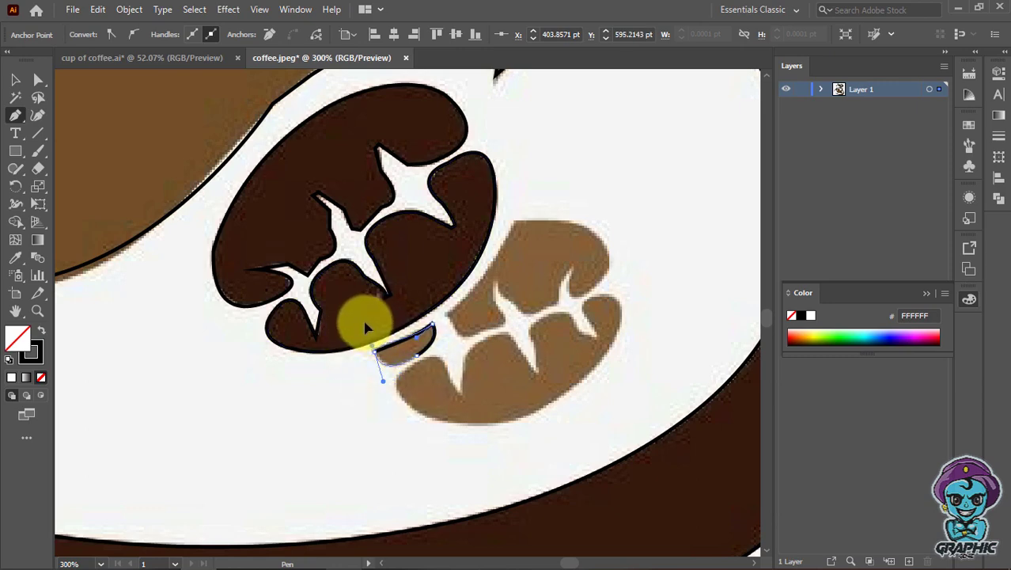
click(376, 349)
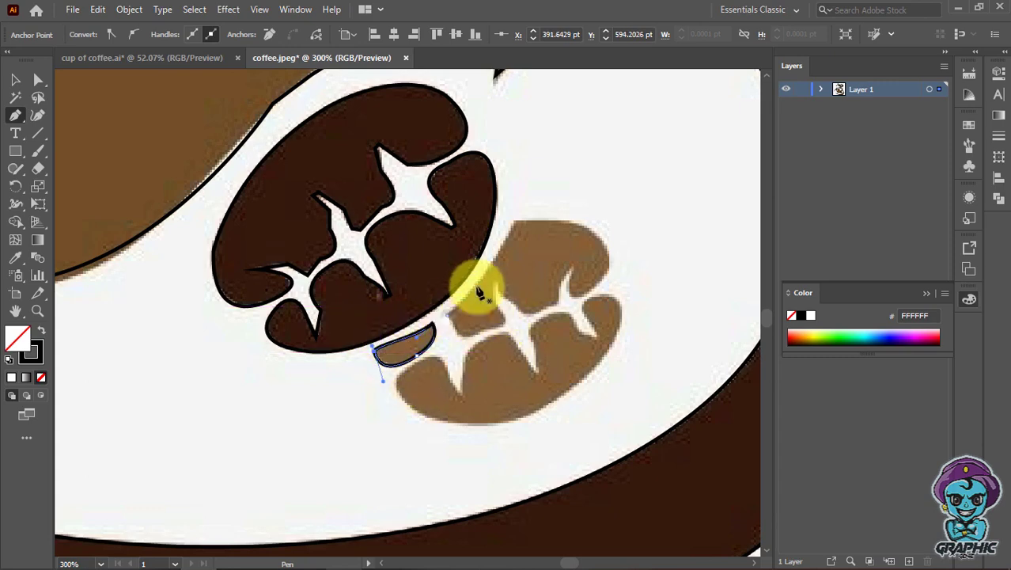
click(445, 316)
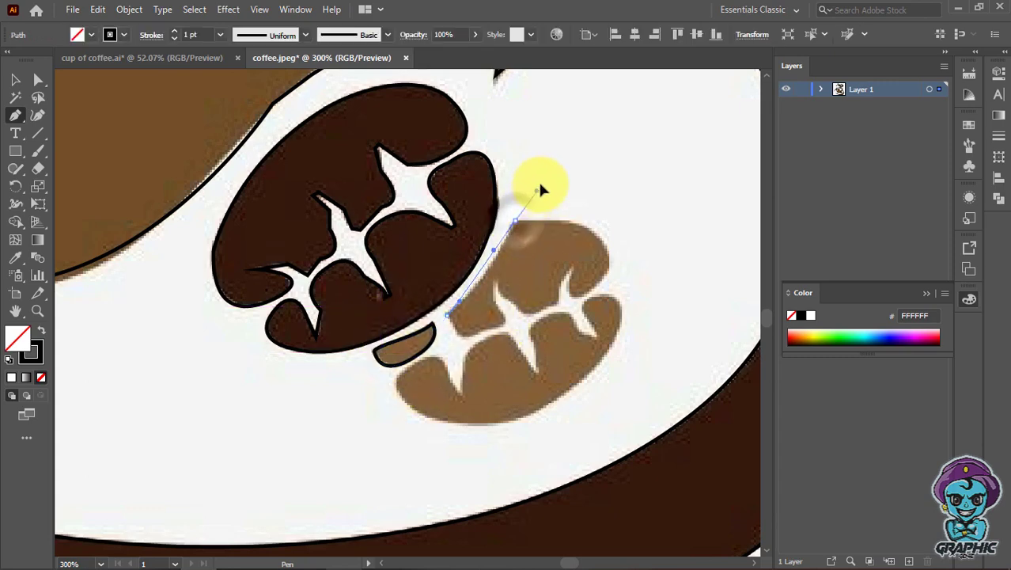
Step: Curve the light bean's outline up its right edge and across its top
drag(538, 188, 541, 153)
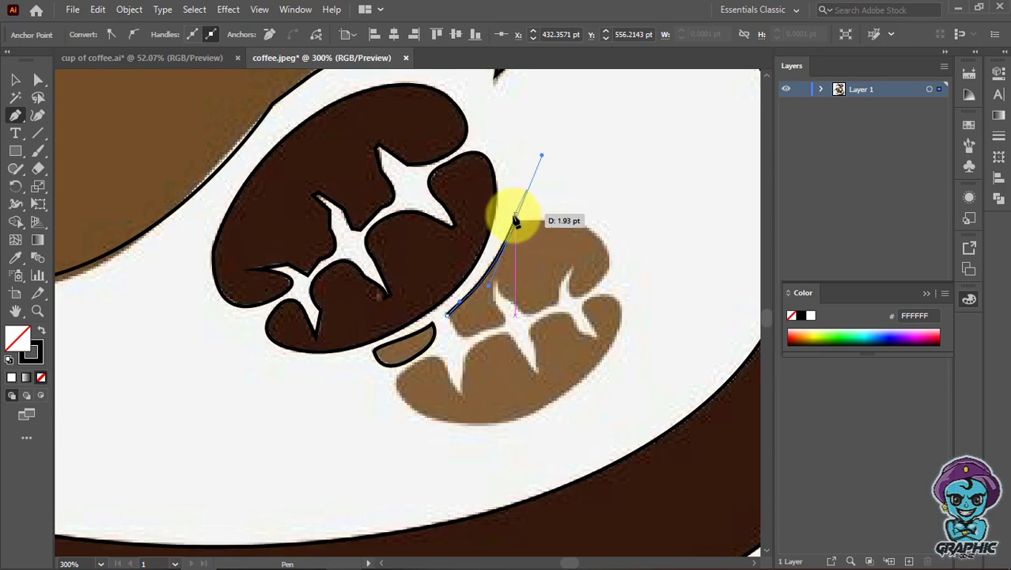
drag(516, 226, 568, 220)
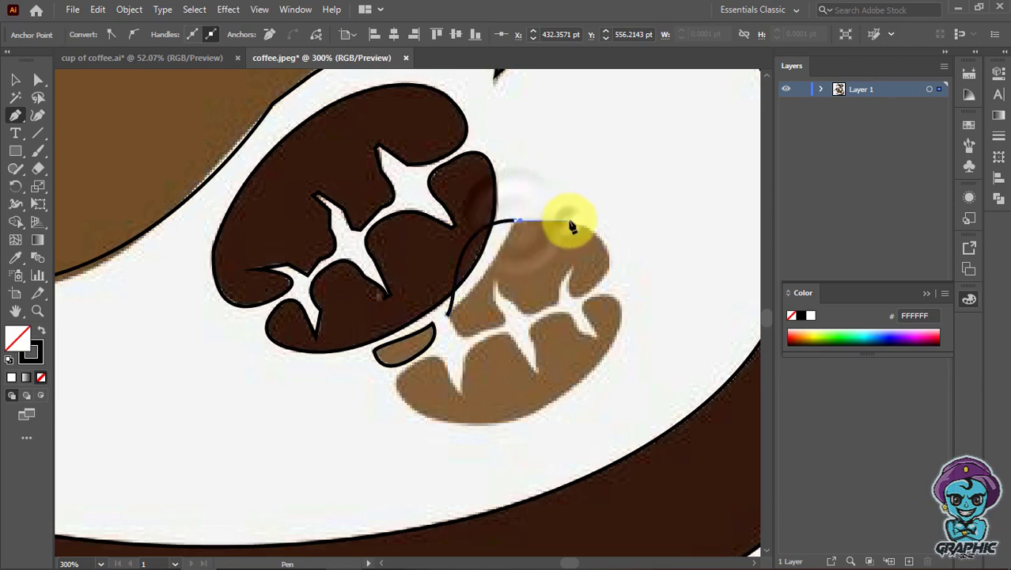
key(ctrl+z)
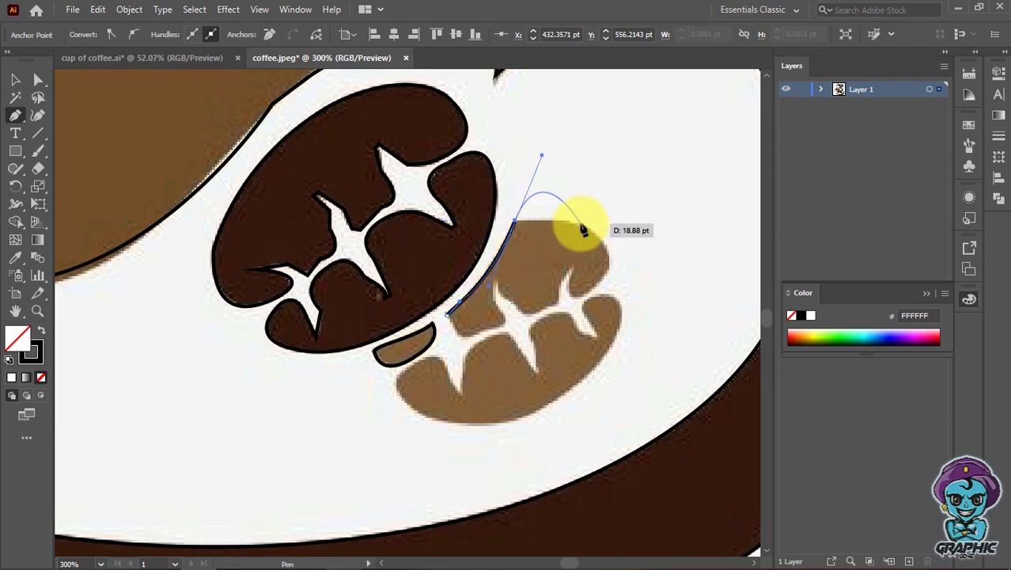
mouse_move(516, 226)
mouse_down()
mouse_move(569, 225)
mouse_move(595, 290)
mouse_move(548, 324)
mouse_up()
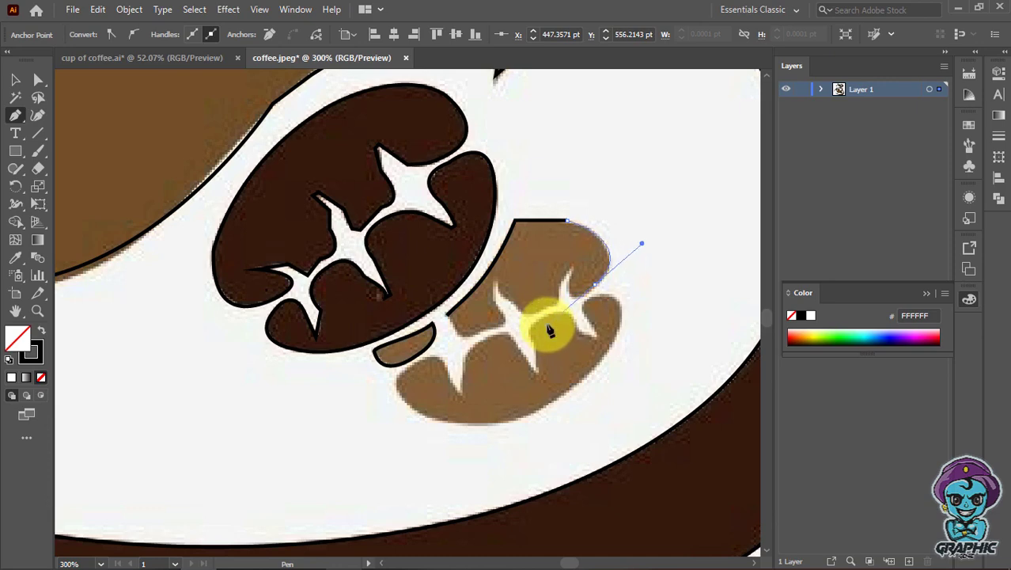
mouse_move(595, 304)
mouse_down()
mouse_move(571, 301)
mouse_move(577, 274)
mouse_move(563, 310)
mouse_move(521, 315)
mouse_move(510, 300)
mouse_up()
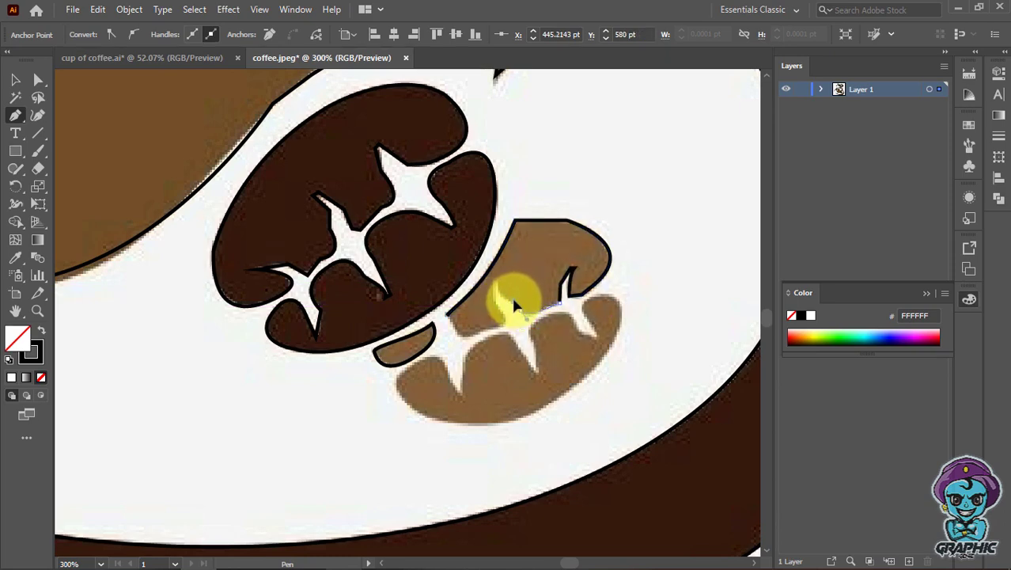
Step: Trace the notched lower edge back to the first anchor and close the upper-half path
click(518, 316)
mouse_move(522, 315)
mouse_down()
mouse_move(485, 282)
mouse_move(501, 331)
mouse_up()
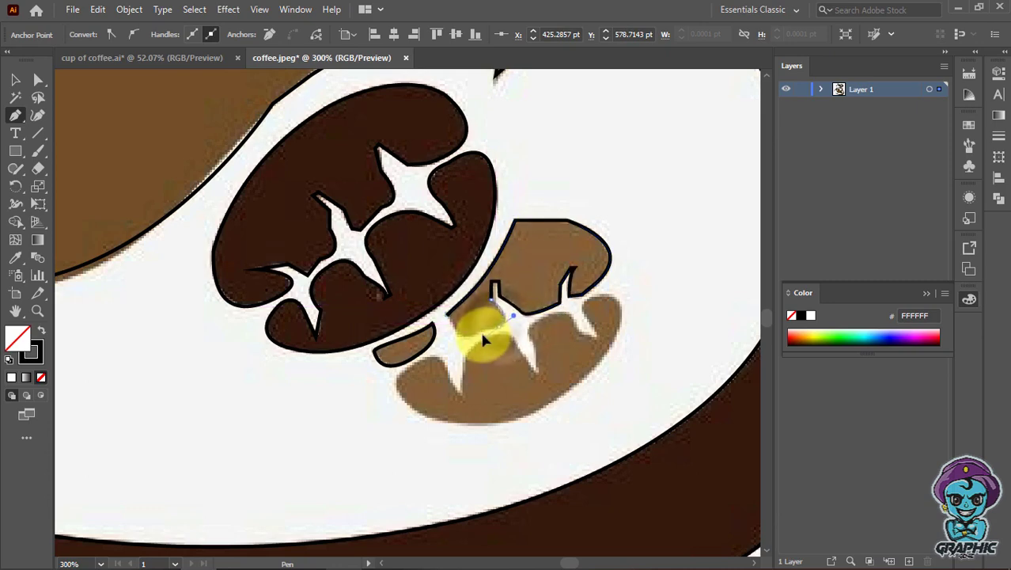
drag(503, 326, 506, 345)
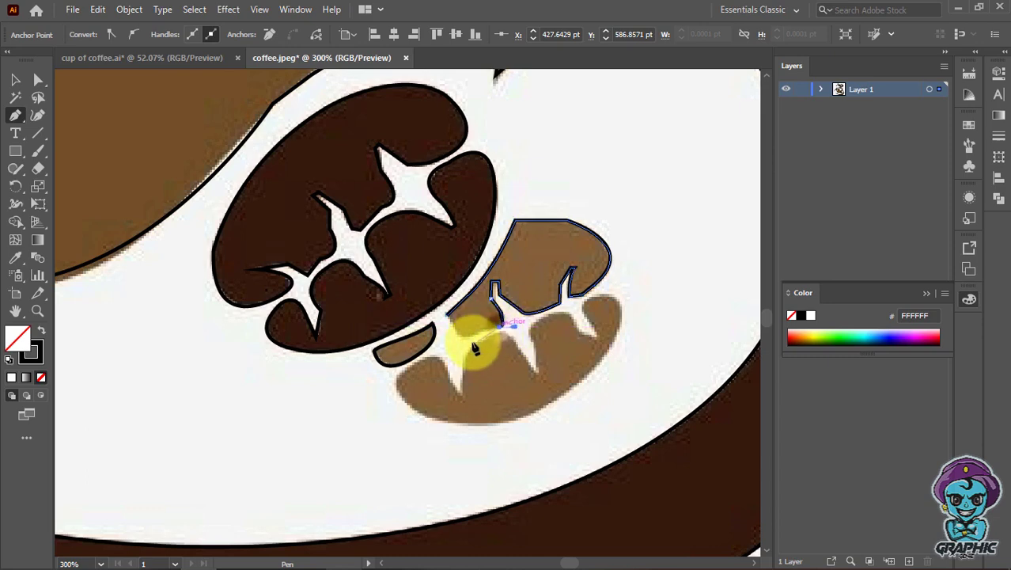
drag(475, 338, 468, 341)
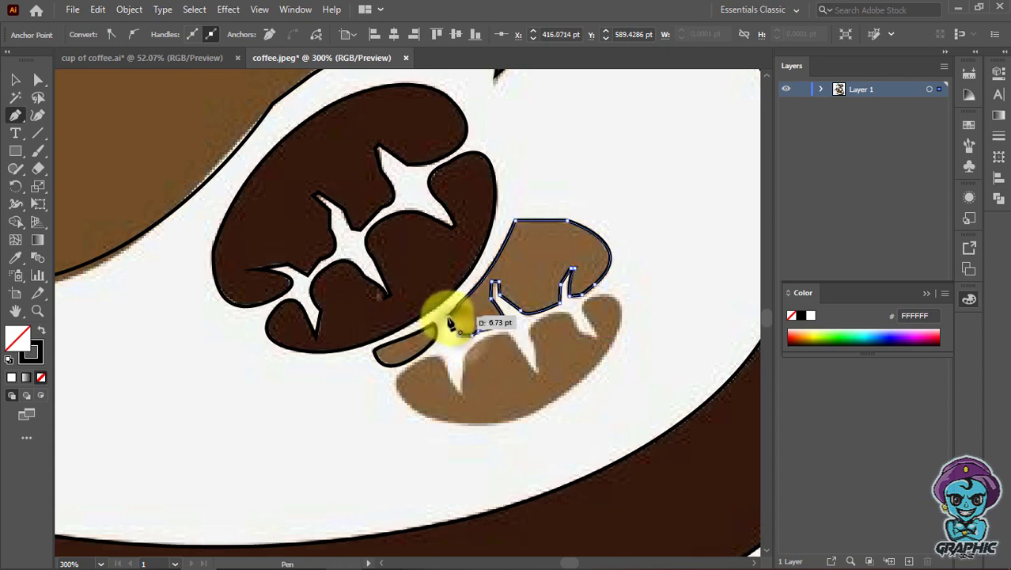
drag(473, 340, 447, 320)
click(434, 315)
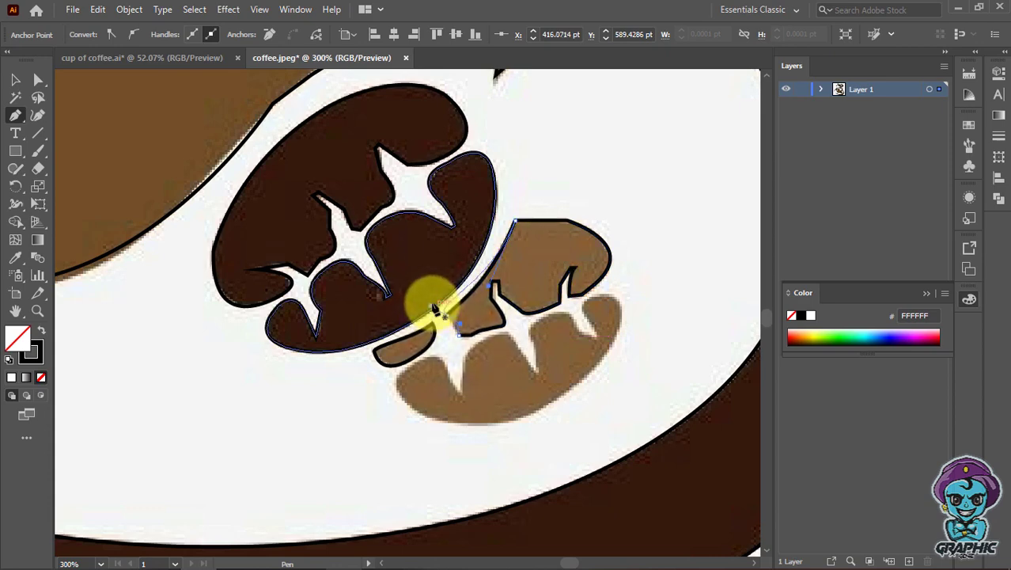
click(434, 310)
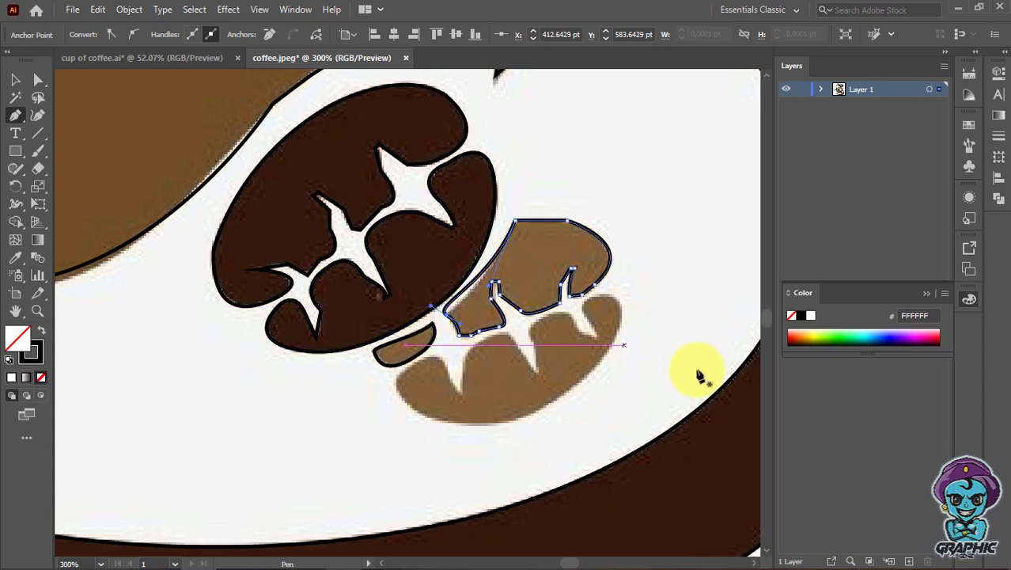
drag(431, 309, 450, 319)
click(449, 319)
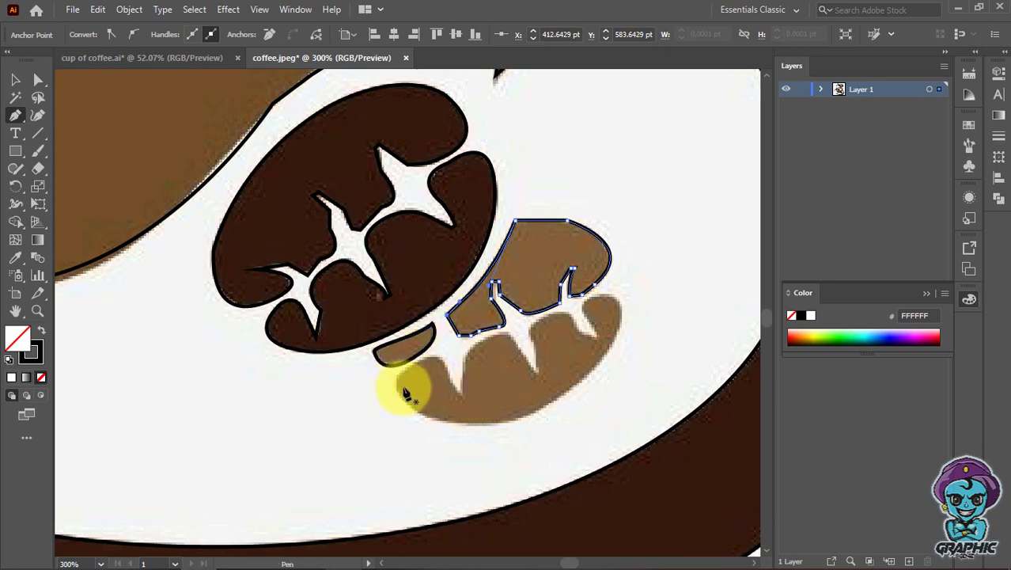
Step: Start the light bean's lower outline at the crack, curving down to the notch tip
mouse_move(386, 386)
mouse_down()
mouse_move(440, 357)
mouse_move(399, 401)
mouse_up()
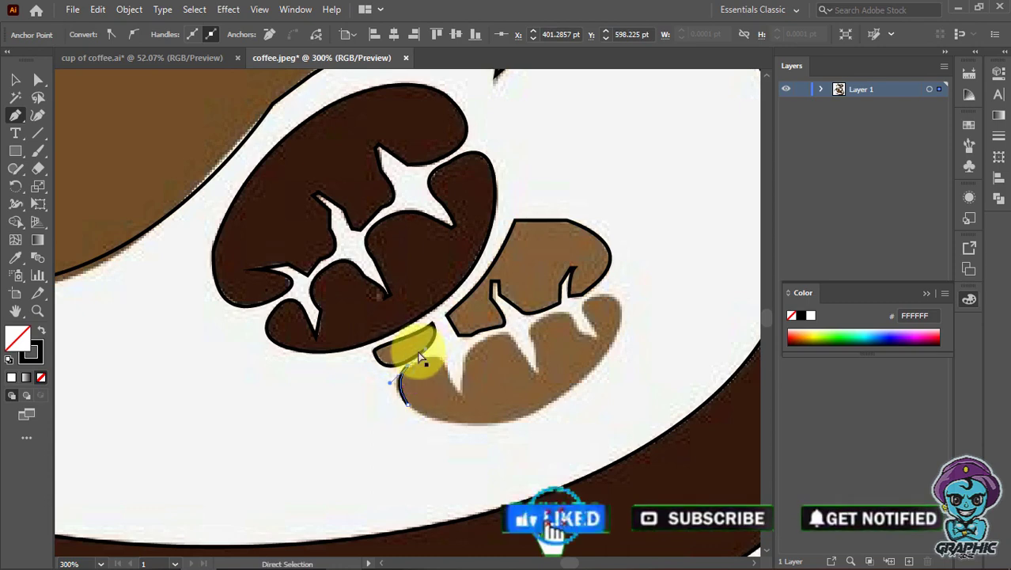
drag(419, 357, 464, 349)
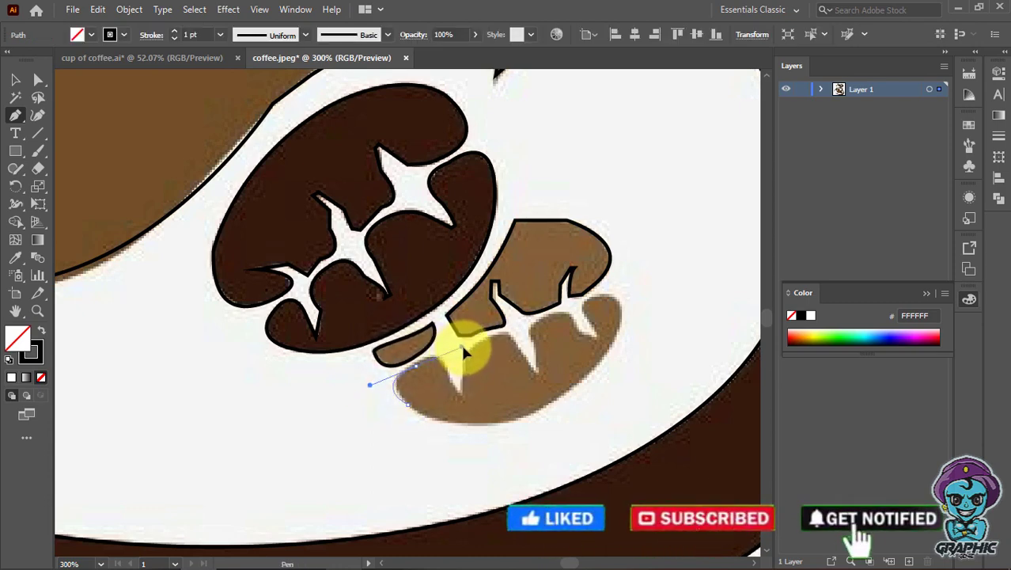
mouse_move(463, 349)
mouse_down()
mouse_move(420, 368)
mouse_move(453, 392)
mouse_up()
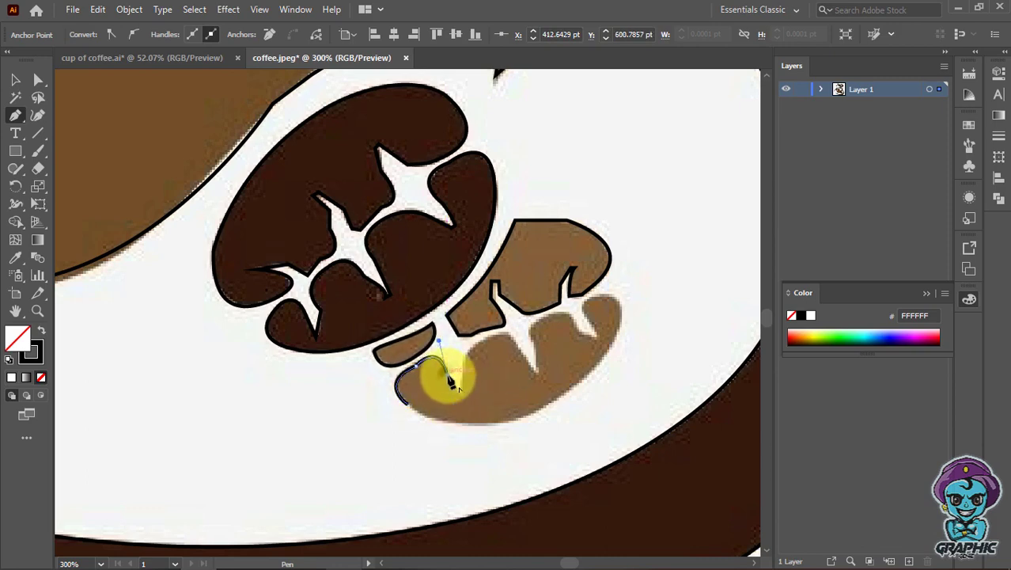
drag(451, 384, 452, 385)
mouse_move(450, 384)
mouse_down()
mouse_move(474, 417)
mouse_move(459, 402)
mouse_up()
click(461, 394)
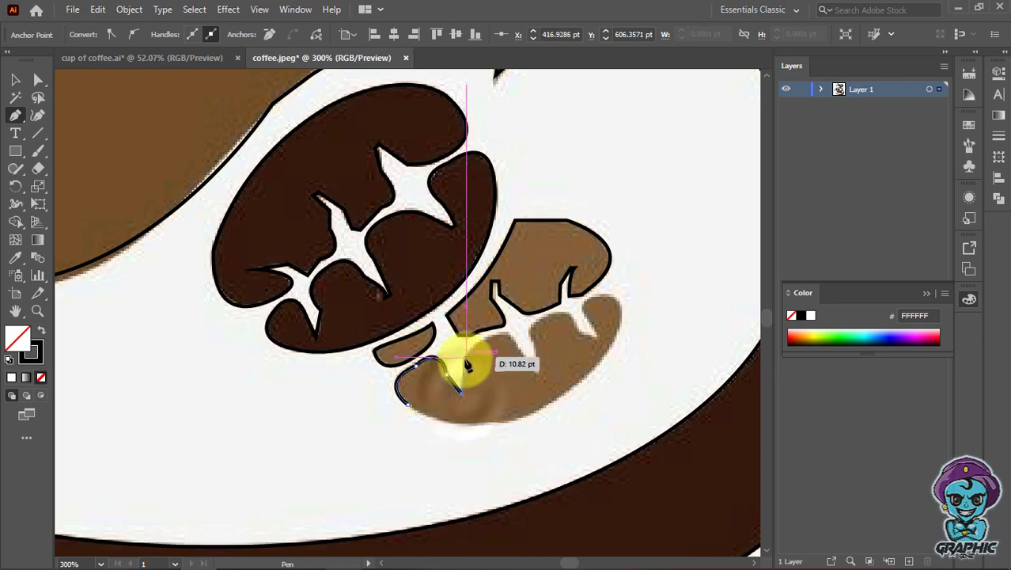
mouse_move(466, 355)
mouse_down()
mouse_move(515, 349)
mouse_move(507, 338)
mouse_move(533, 368)
mouse_move(542, 349)
mouse_move(540, 380)
mouse_move(530, 335)
mouse_up()
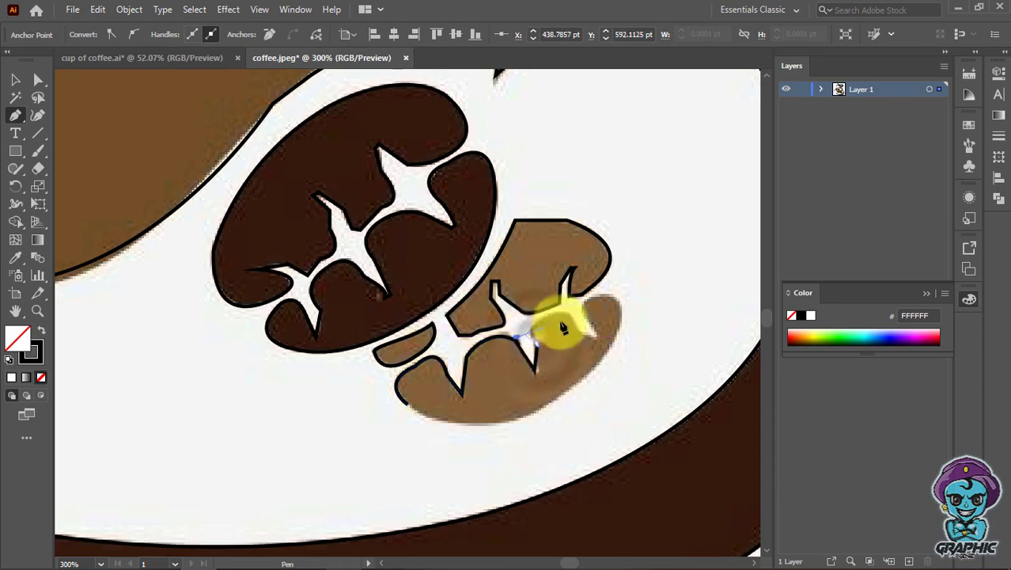
Step: Reconnect to the path's endpoint and extend the outline toward the bean's right end
key(ctrl)
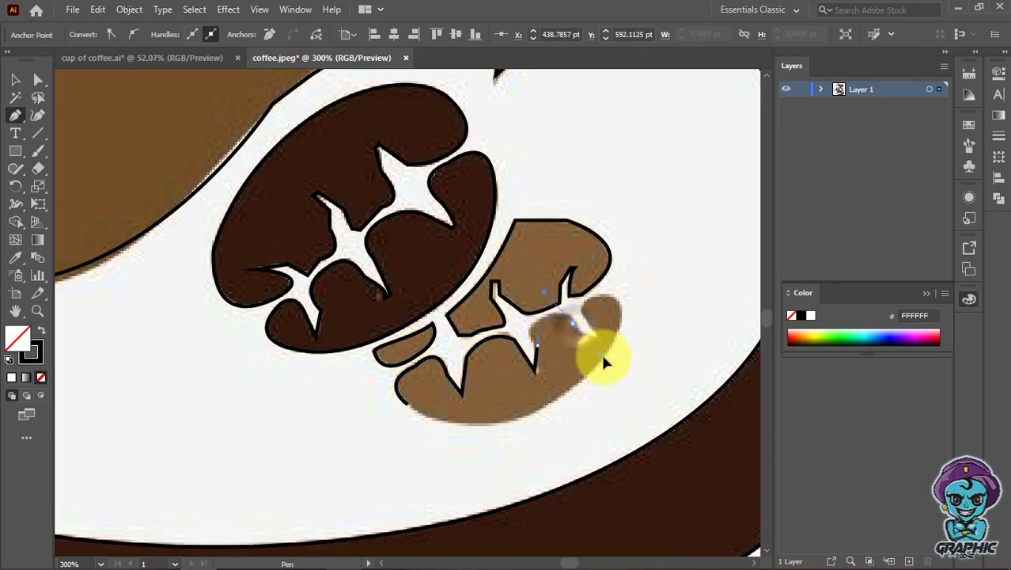
click(553, 327)
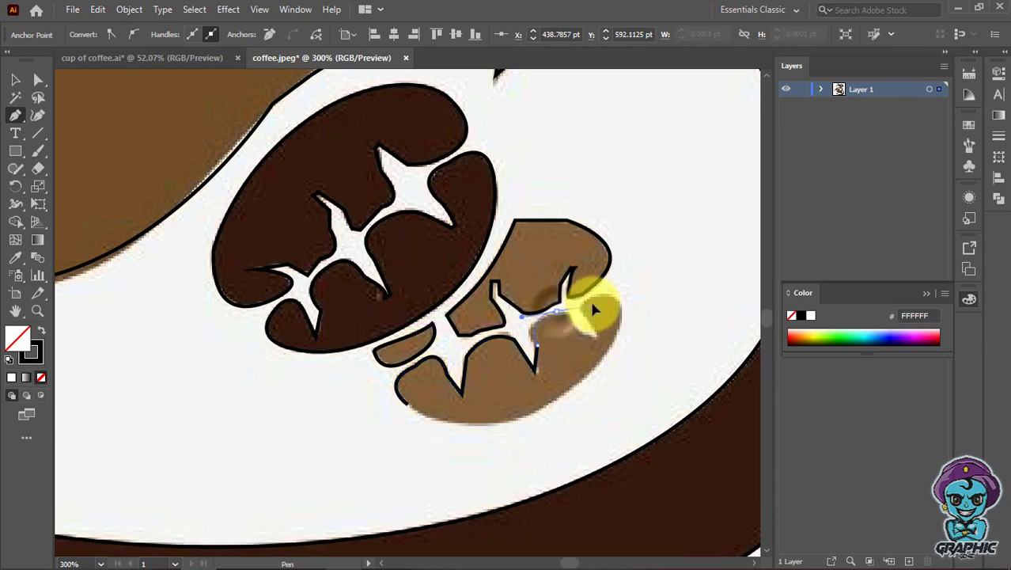
click(576, 321)
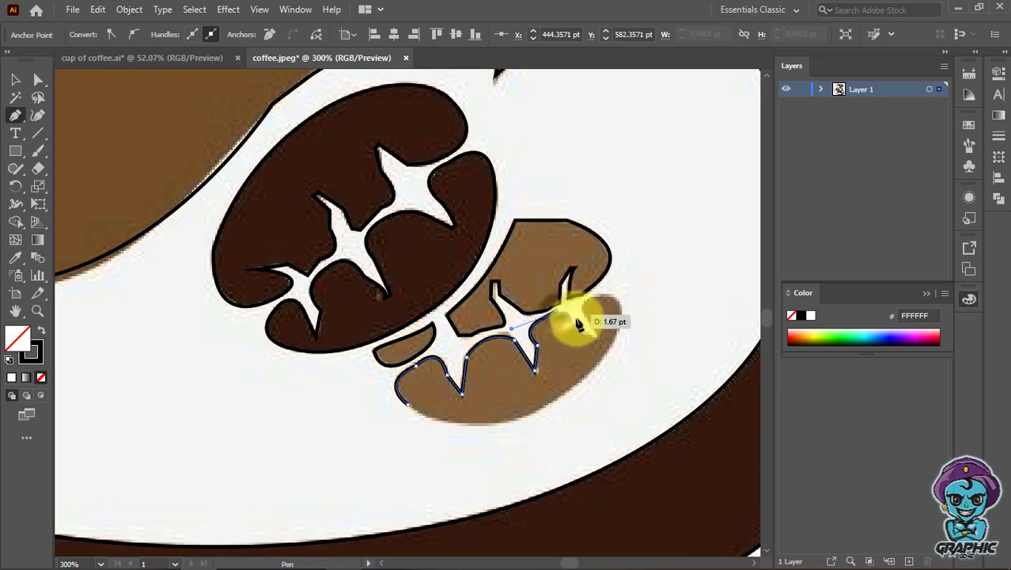
ctrl+click(579, 340)
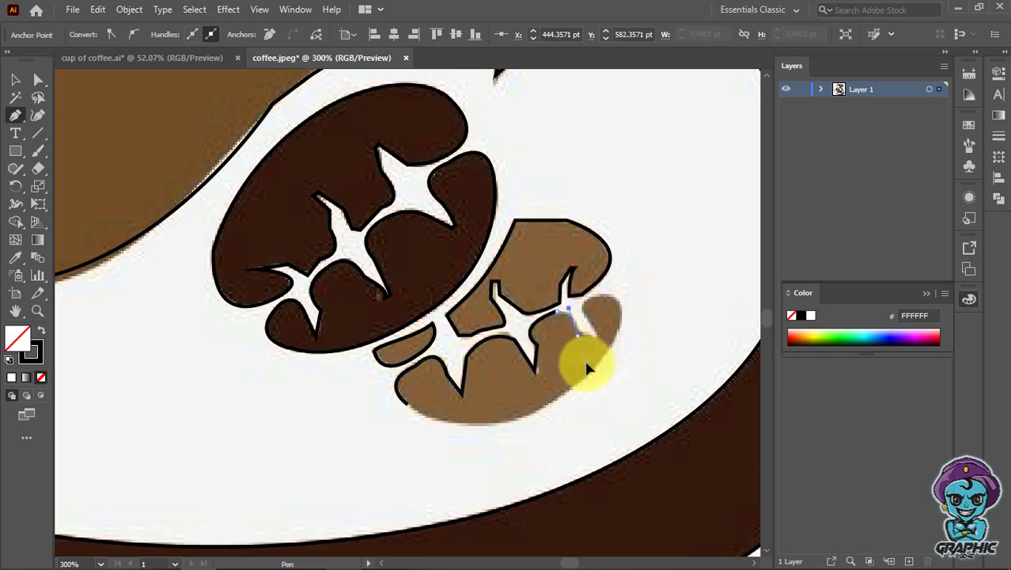
click(580, 337)
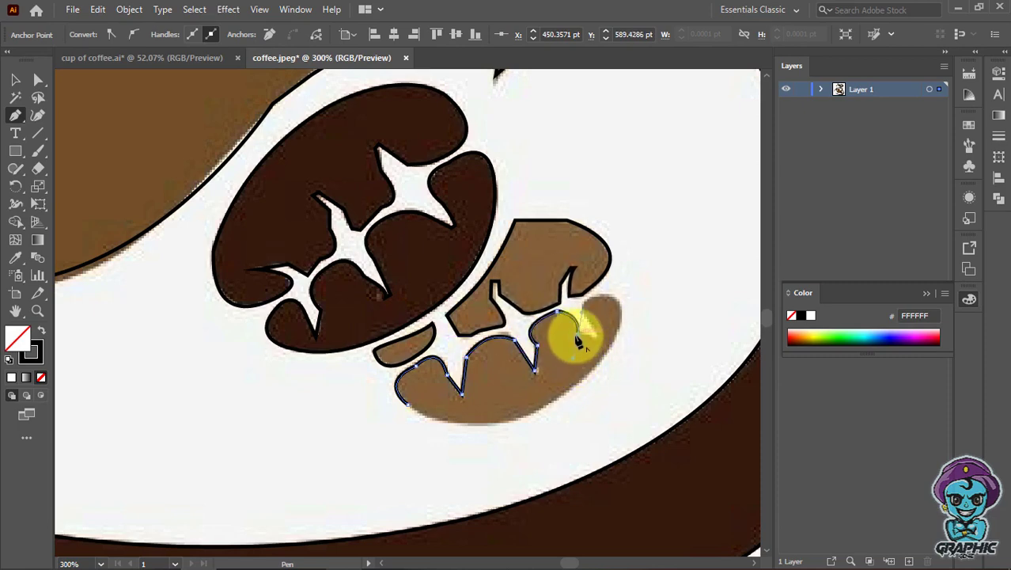
drag(580, 337, 580, 339)
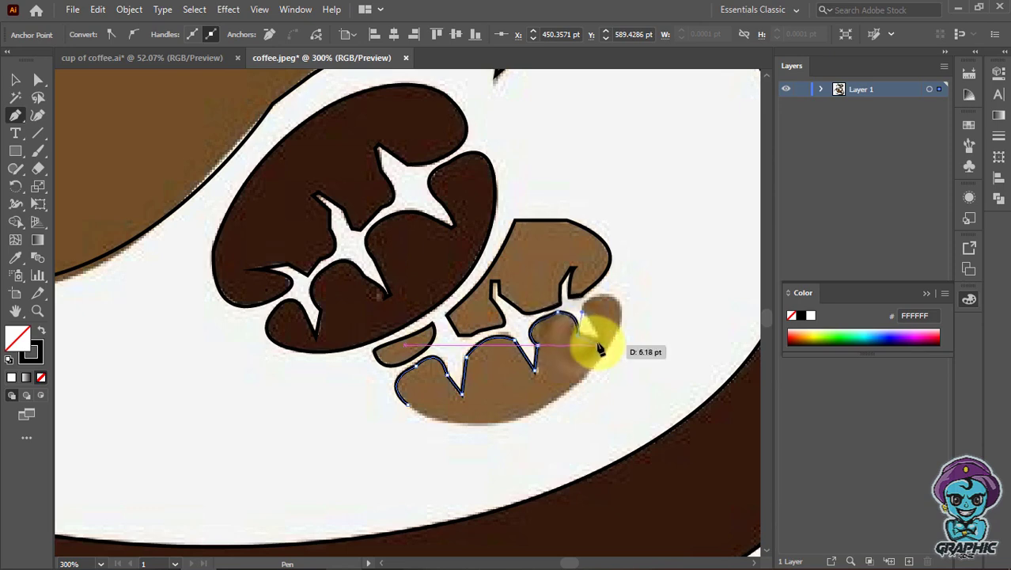
ctrl+click(599, 351)
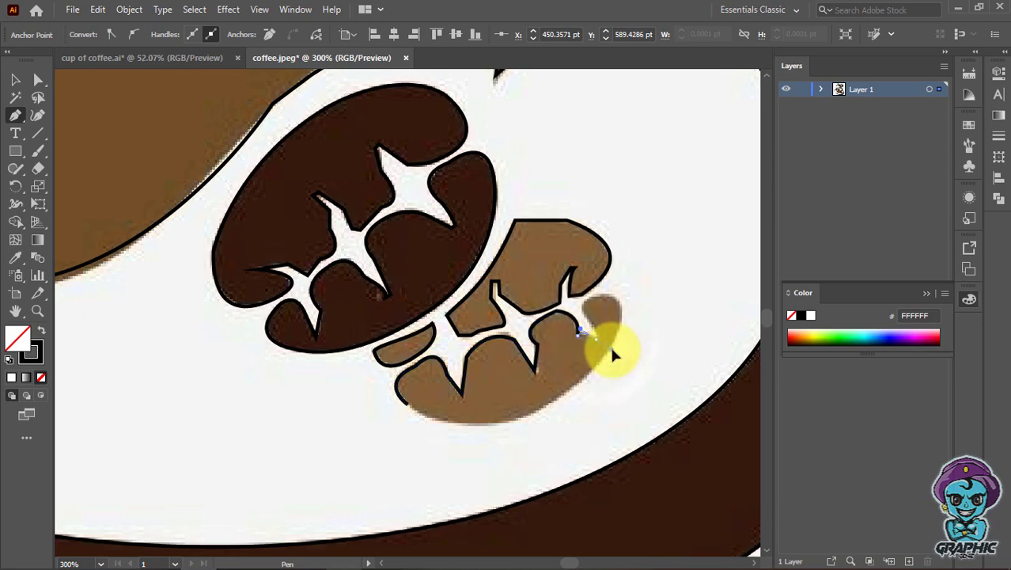
click(596, 345)
click(595, 338)
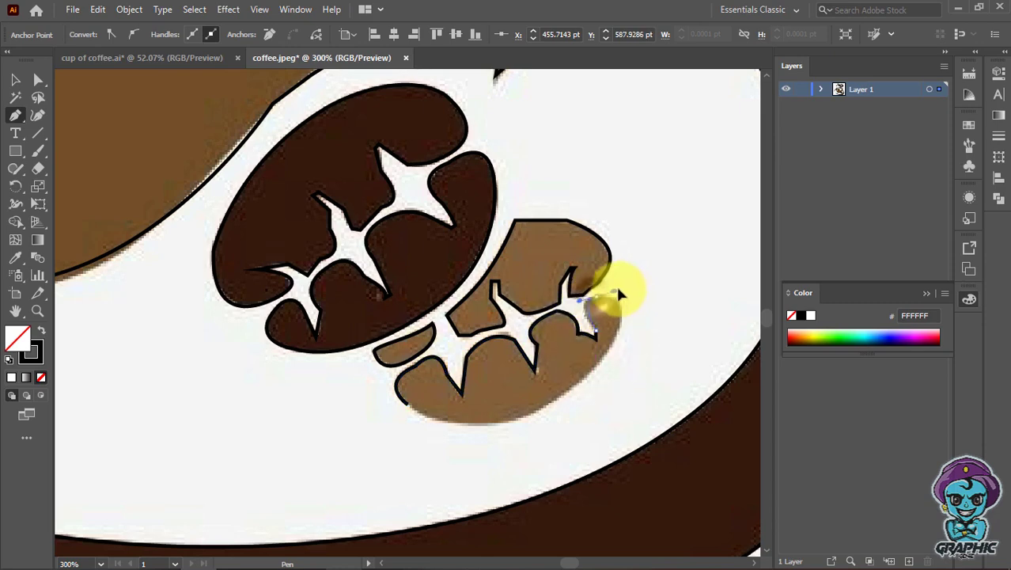
click(622, 292)
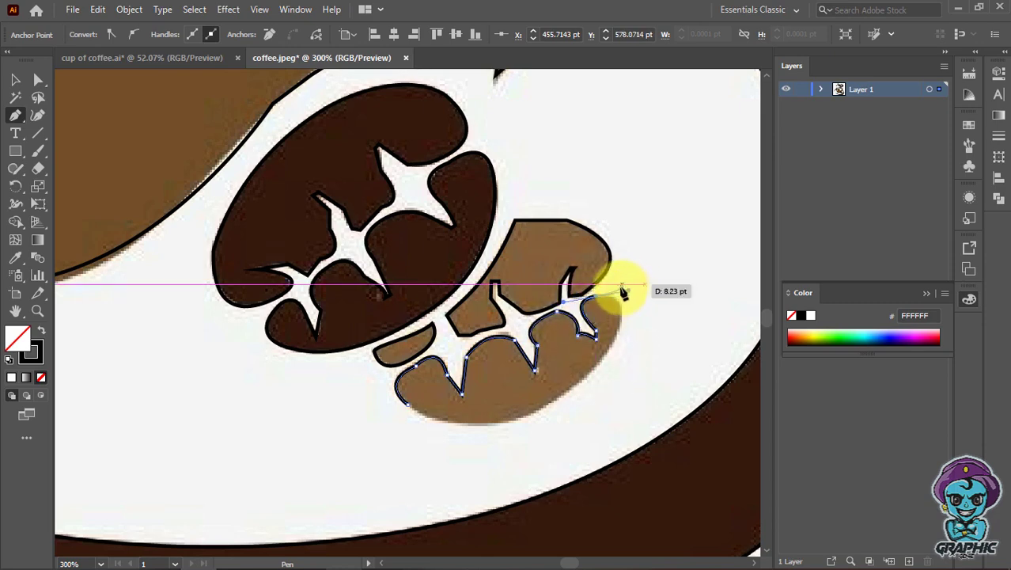
drag(623, 289, 628, 291)
ctrl+click(620, 336)
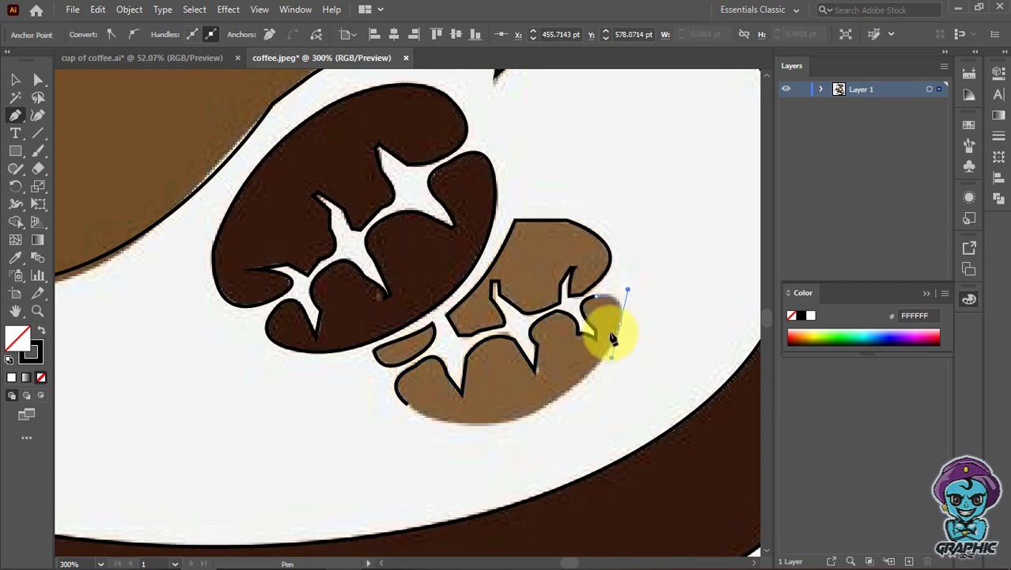
ctrl+click(621, 330)
scroll(621, 327, down, 2)
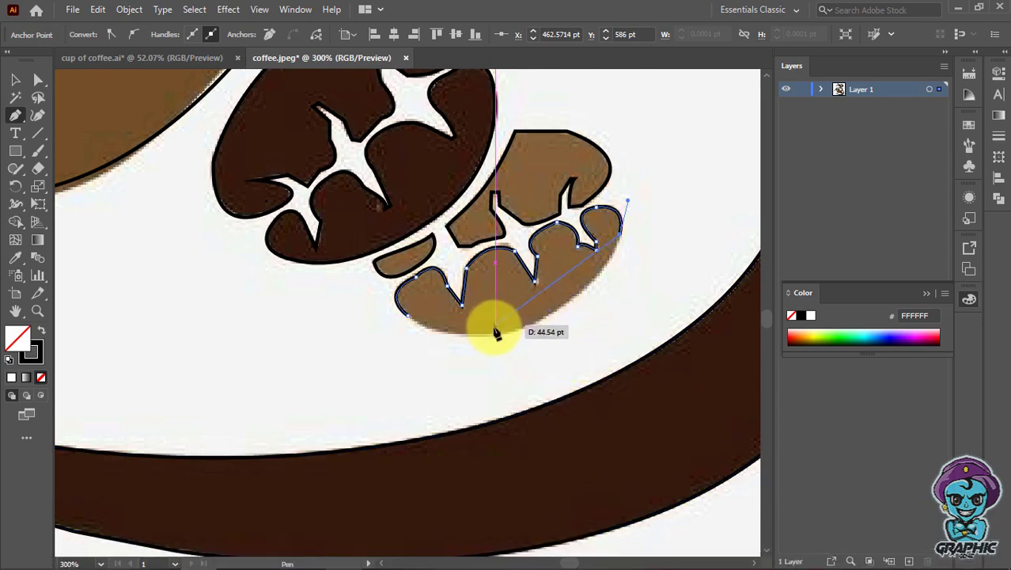
Step: Curve the outline back along the bean's bottom edge to the left tip
drag(506, 333, 401, 336)
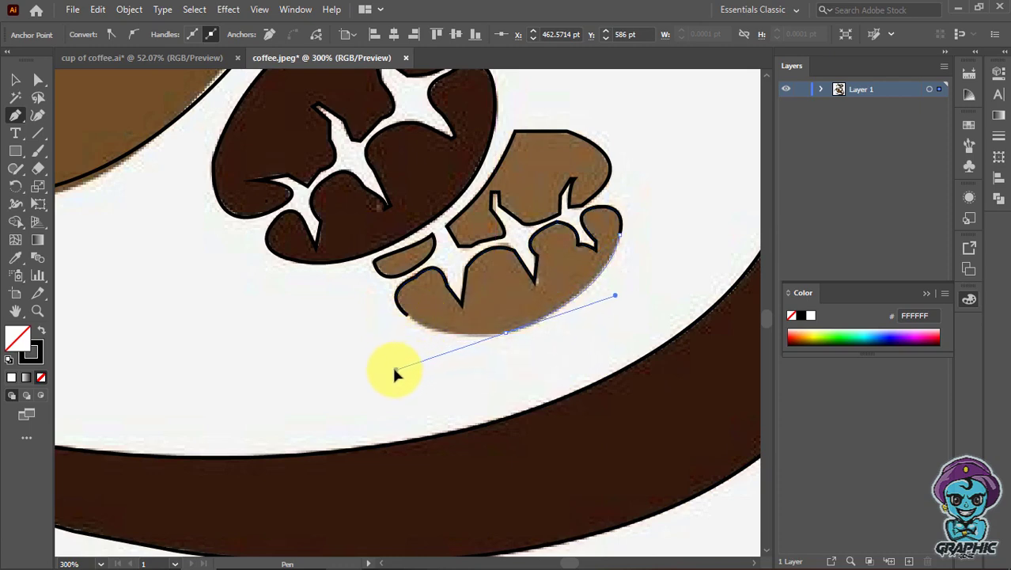
mouse_move(398, 371)
mouse_down()
mouse_move(453, 342)
mouse_move(535, 400)
mouse_move(510, 338)
mouse_up()
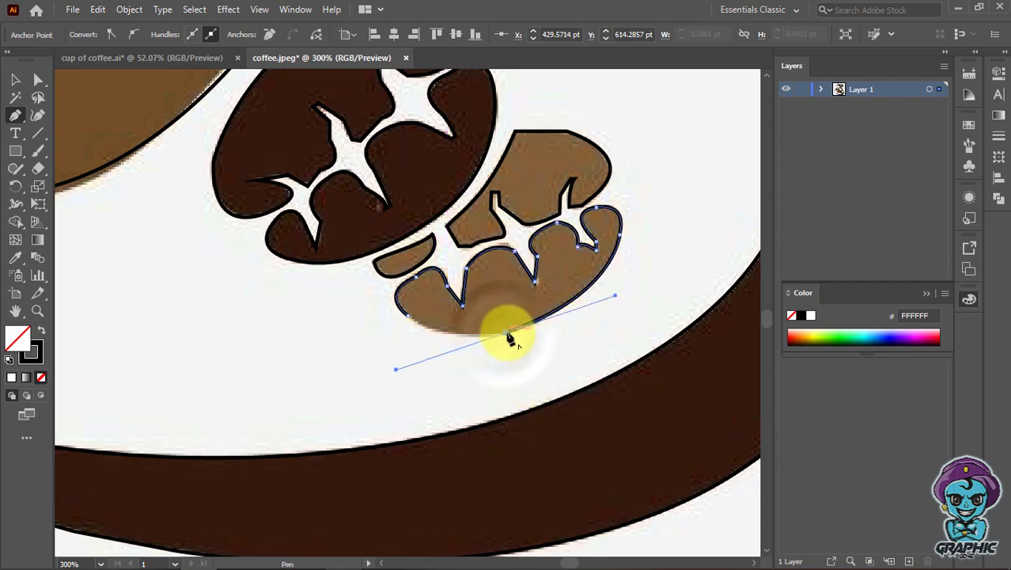
ctrl+click(428, 334)
mouse_move(420, 320)
mouse_down()
mouse_move(411, 321)
mouse_move(432, 339)
mouse_move(406, 320)
mouse_up()
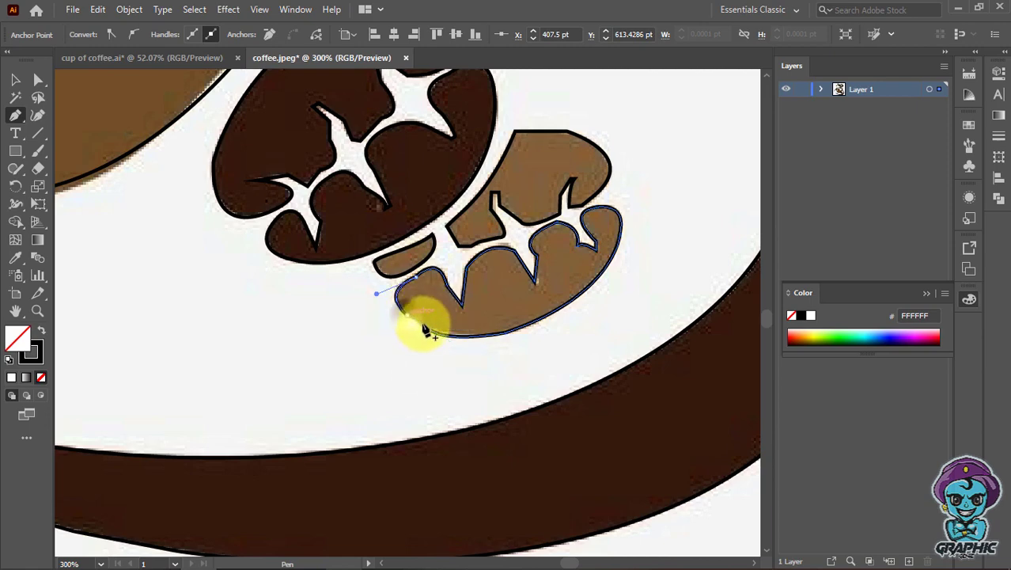
Step: Close the Cortana panel and choose Fit On Screen from the status-bar zoom list
scroll(657, 439, up, 1)
scroll(659, 430, up, 2)
scroll(554, 348, up, 4)
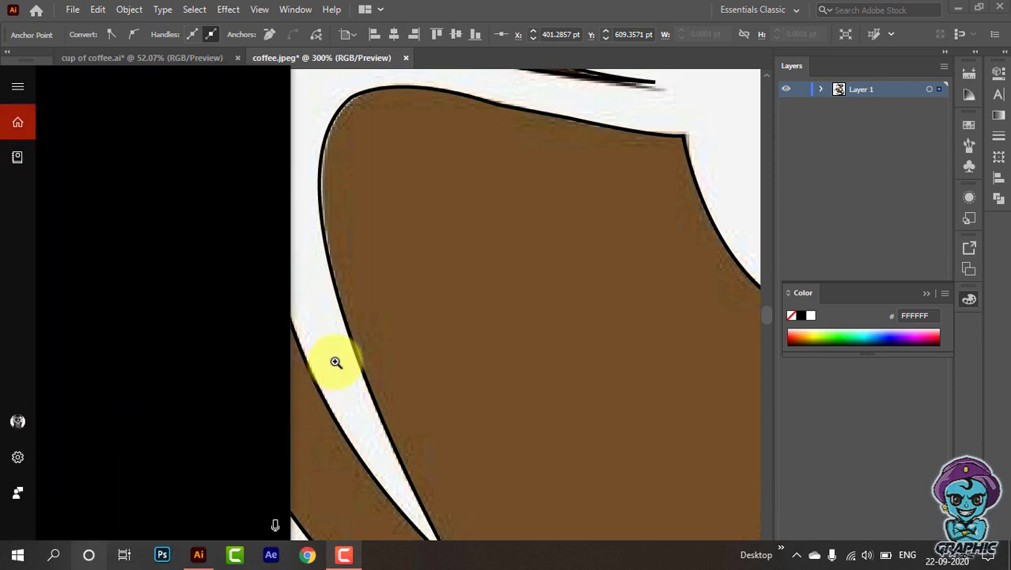
click(370, 360)
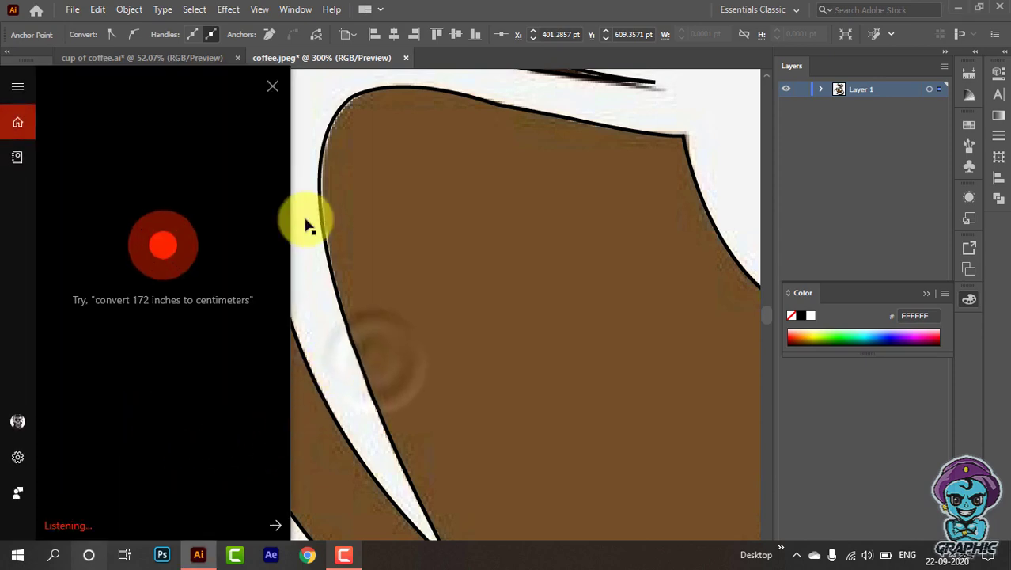
click(275, 89)
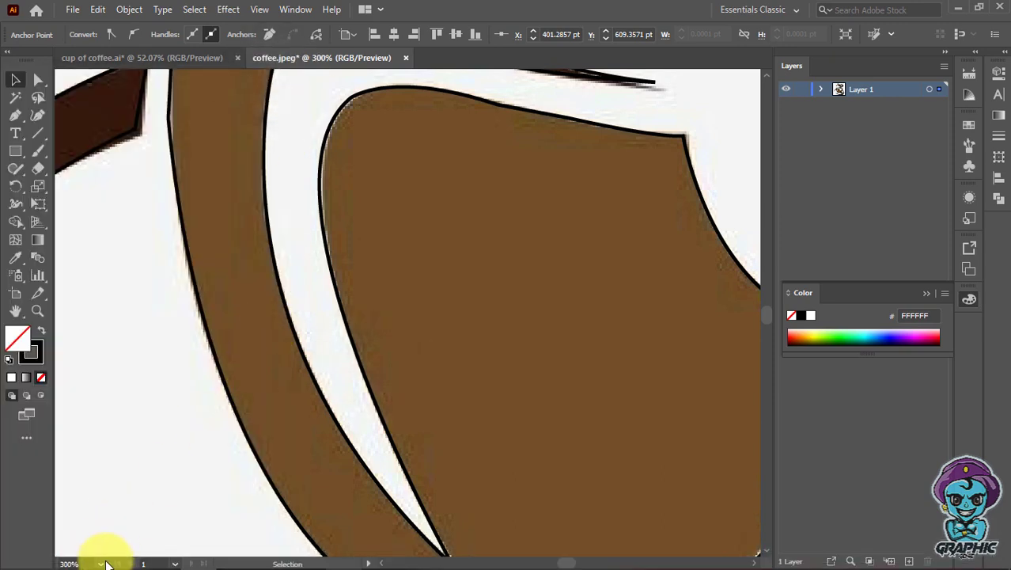
click(105, 563)
click(126, 549)
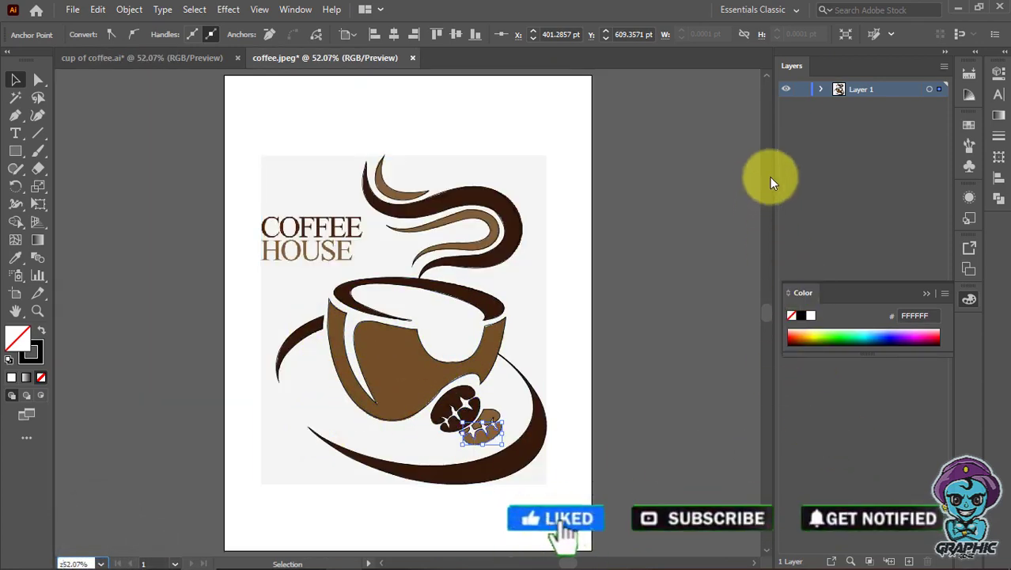
Step: Collapse the Color panel, expand Layer 1, and hide the coffee.jpeg Image sublayer
click(926, 294)
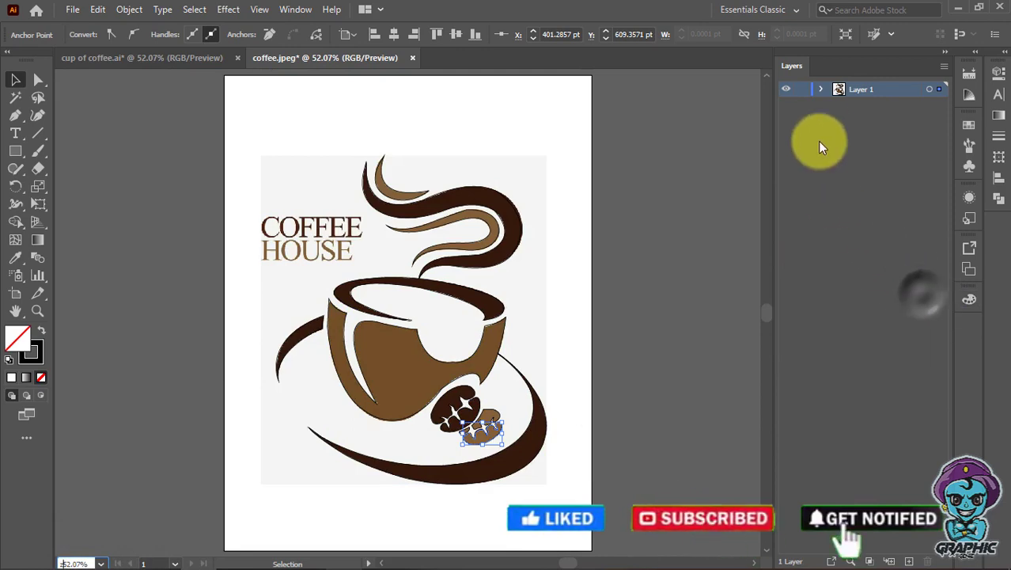
text(300)
click(821, 89)
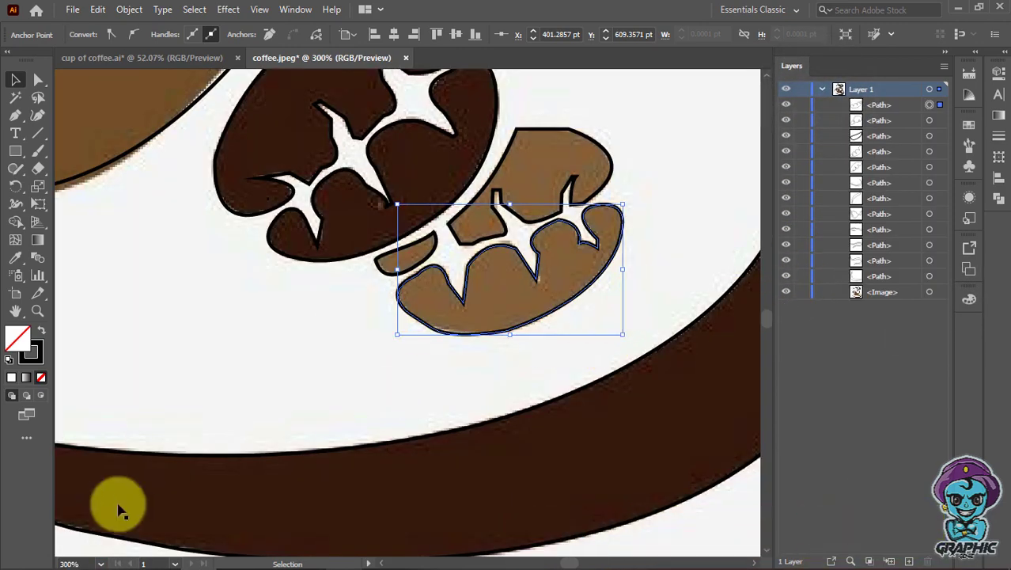
click(100, 564)
click(115, 544)
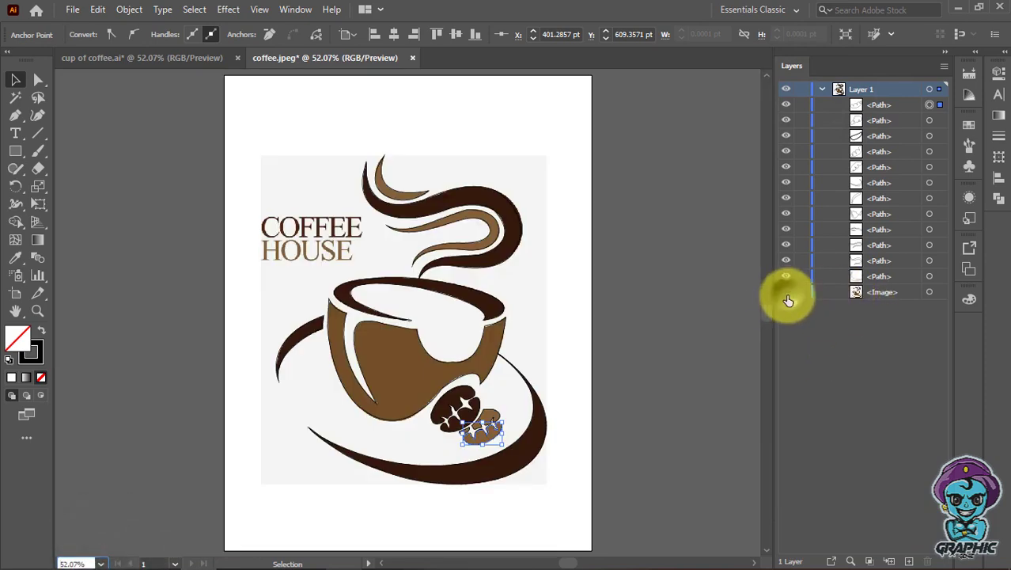
click(787, 293)
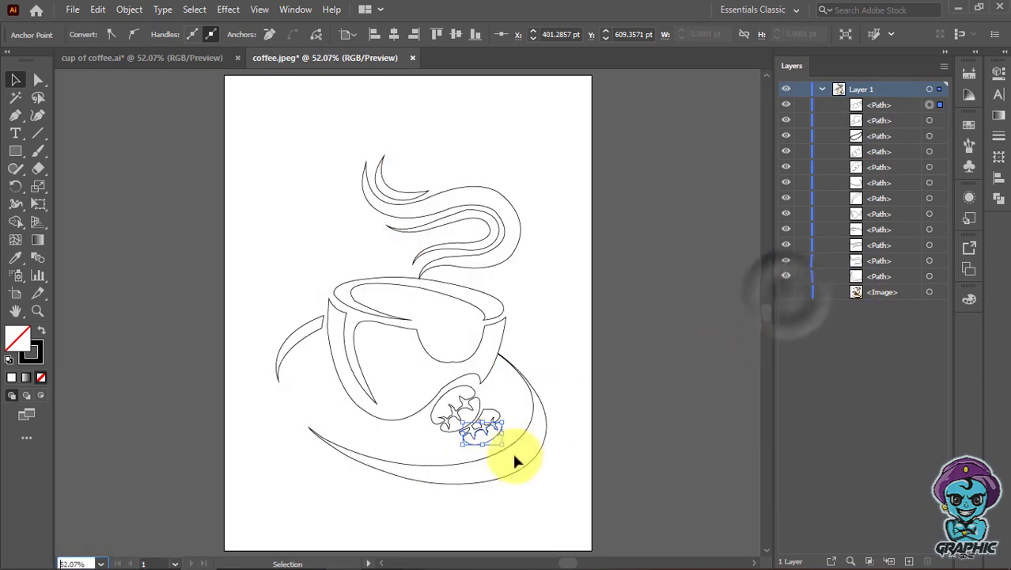
click(681, 381)
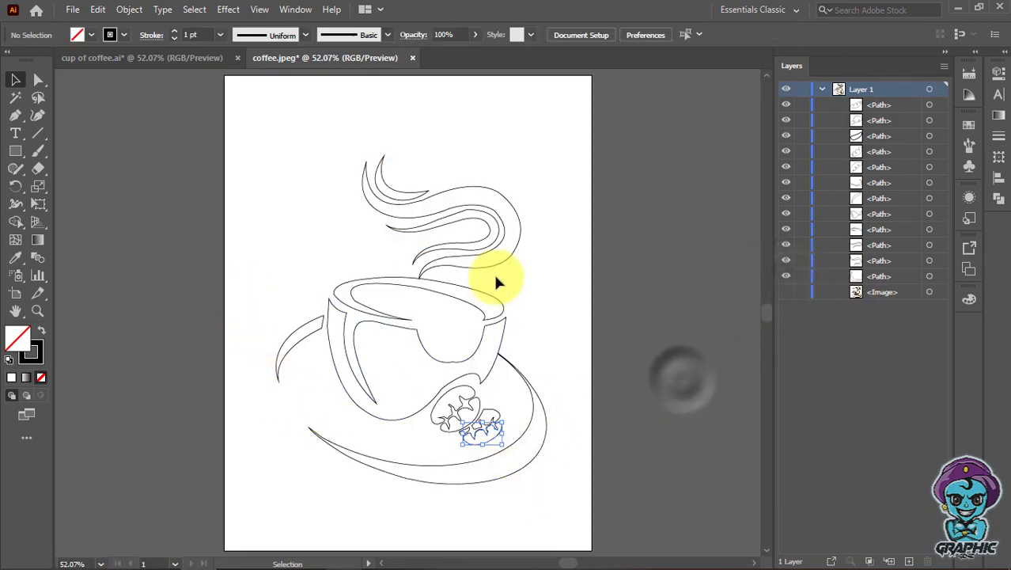
Step: Switch back to the Selection tool and begin selecting the steam and cup paths in Layers
click(930, 276)
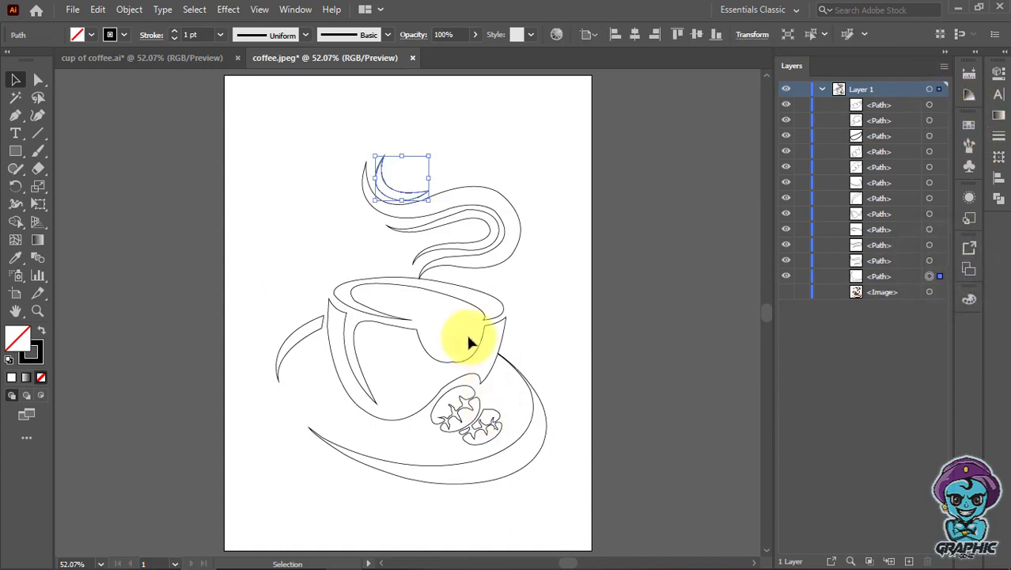
click(197, 210)
click(15, 96)
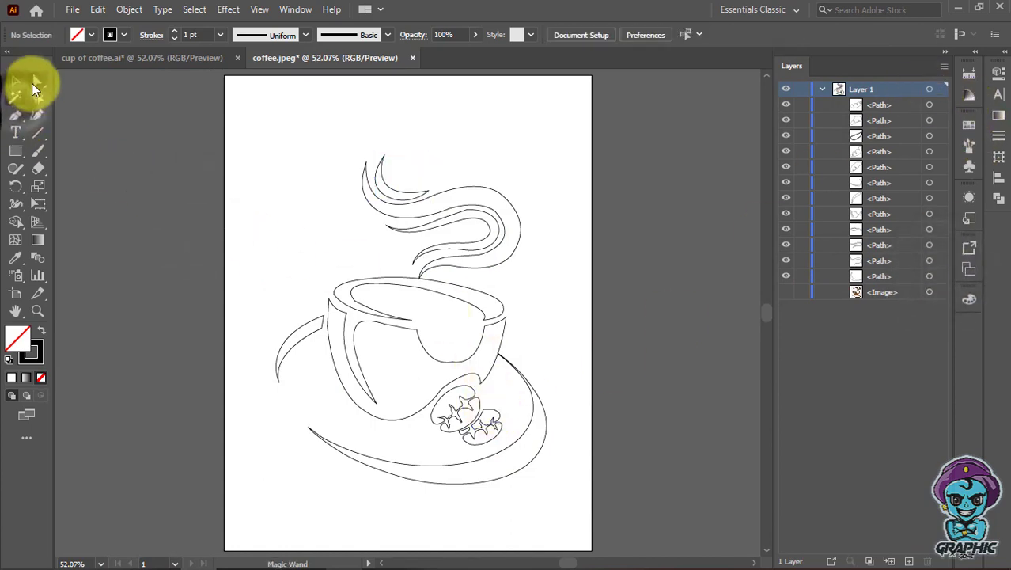
click(38, 80)
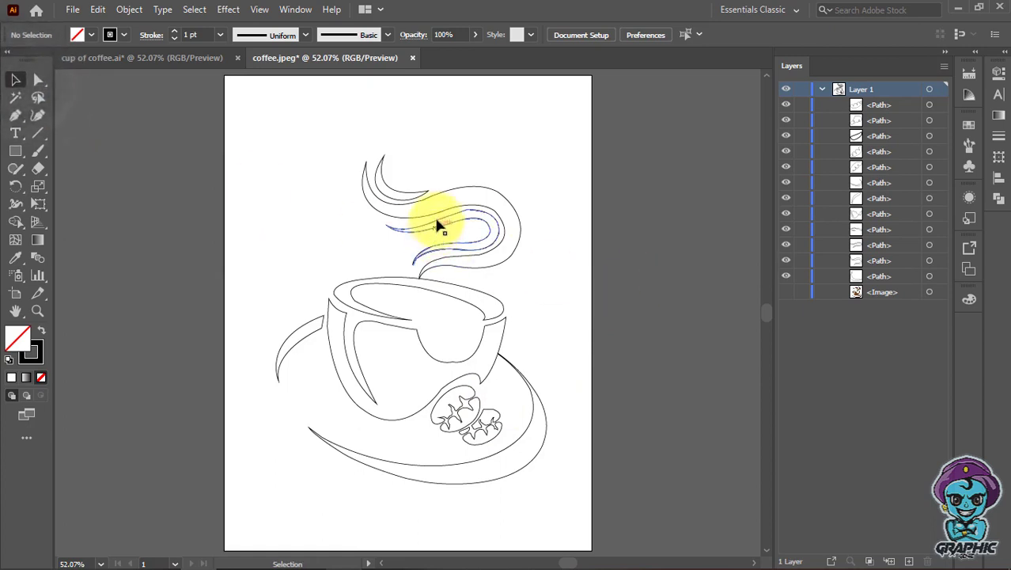
click(930, 276)
shift+click(929, 260)
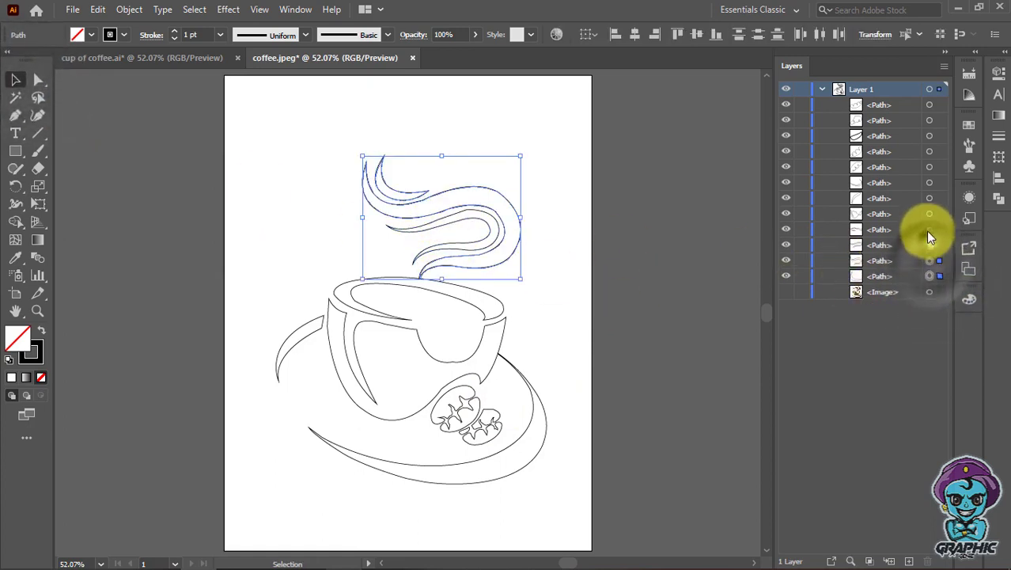
shift+click(930, 229)
Step: Add the saucer and remaining Path sublayers to the selection and set stroke weight to 3 pt
shift+click(930, 198)
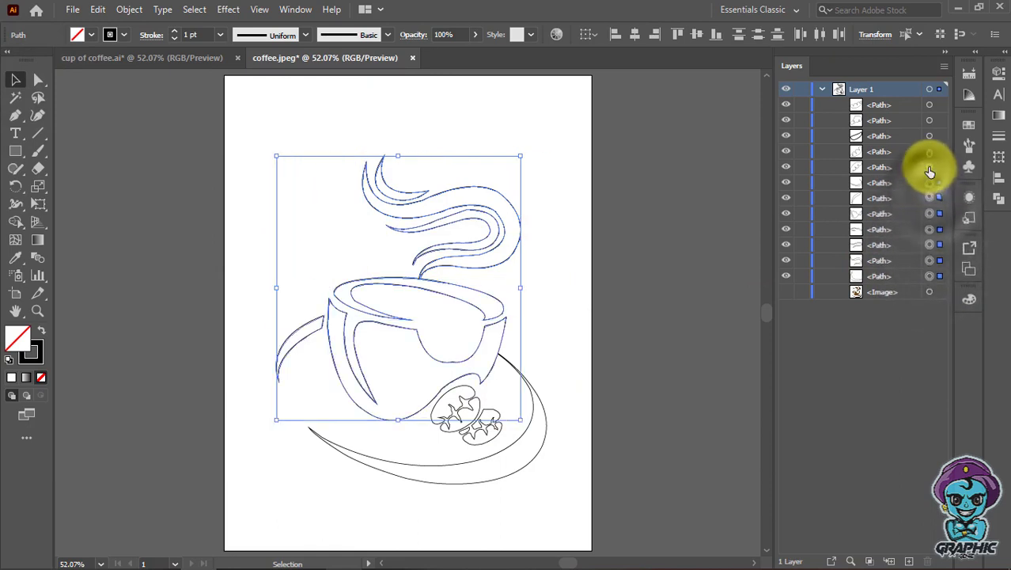
shift+click(928, 167)
shift+click(927, 135)
shift+click(930, 104)
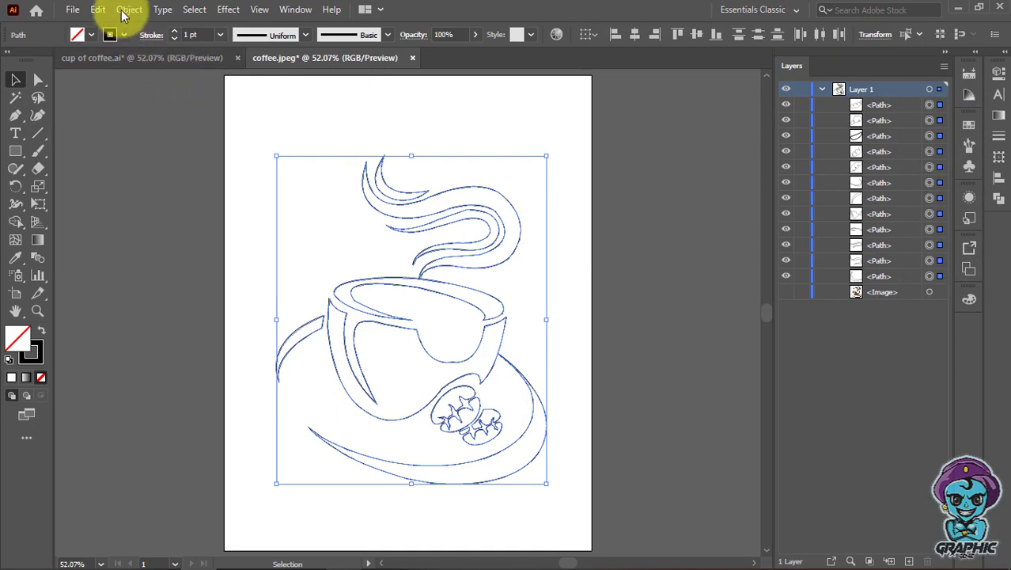
click(176, 32)
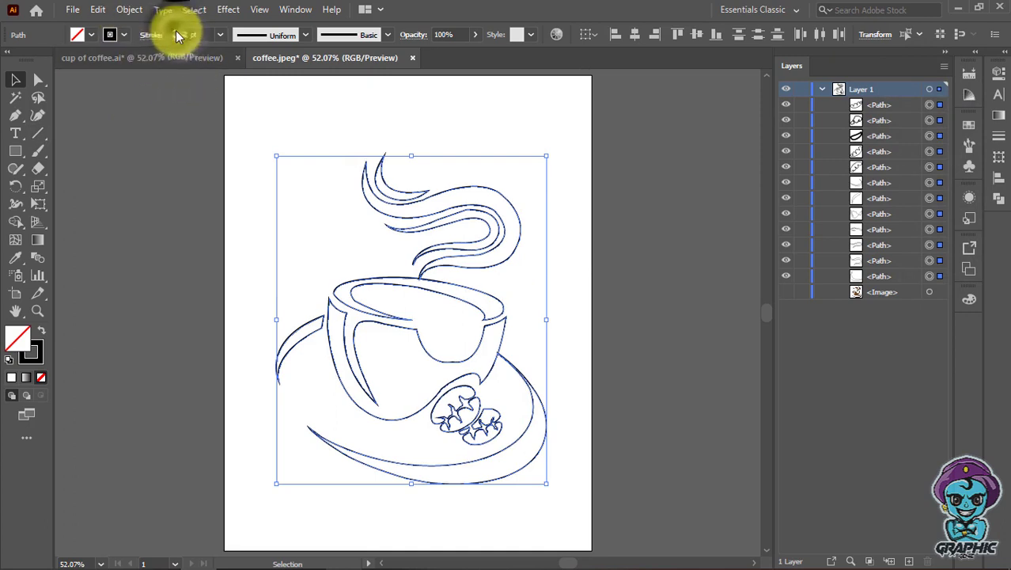
click(159, 236)
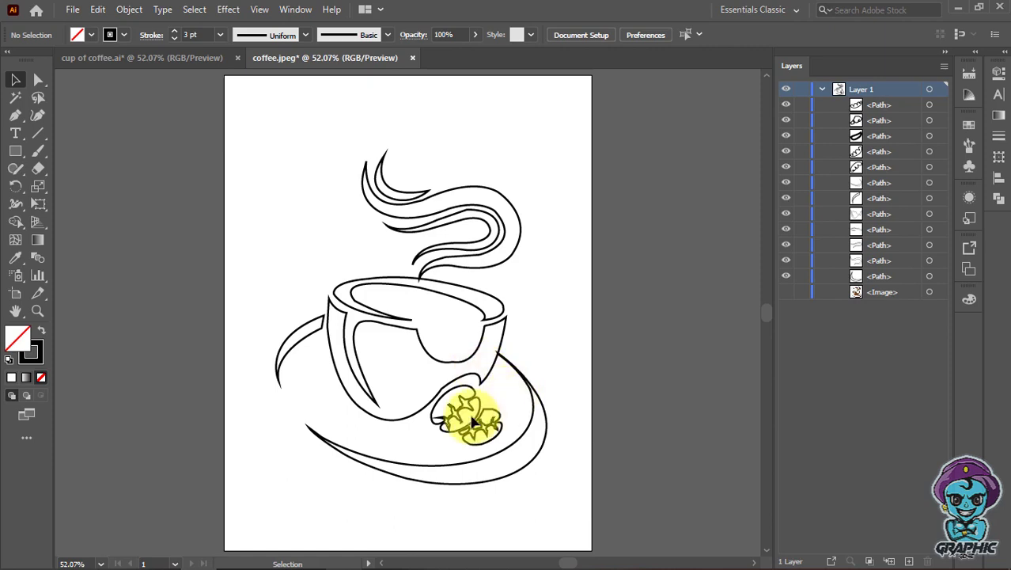
Step: Round the middle steam path's corner and move its anchors with Direct Selection, then deselect
click(475, 216)
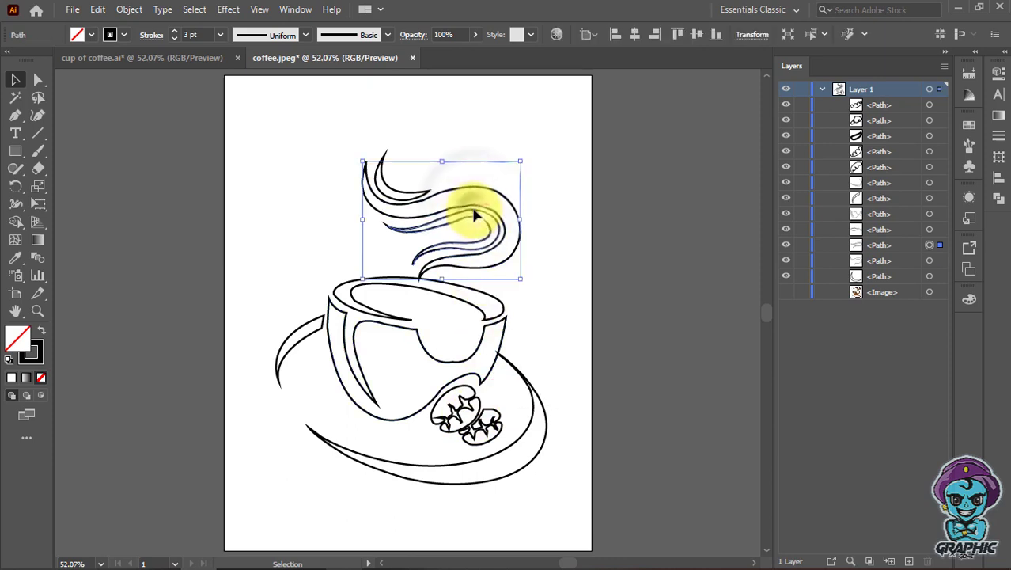
click(39, 80)
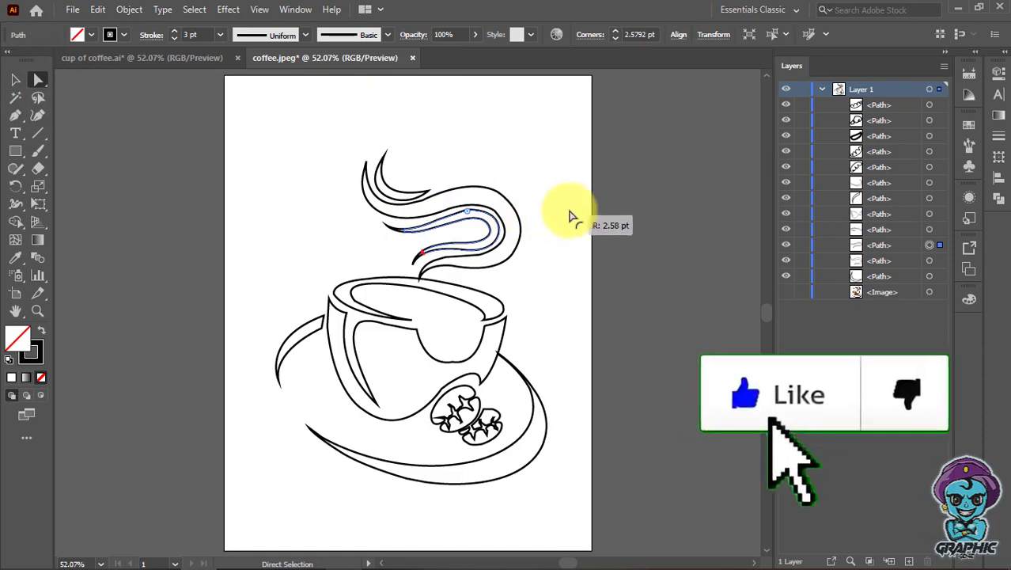
mouse_move(459, 216)
mouse_down()
mouse_move(483, 230)
mouse_move(468, 214)
mouse_up()
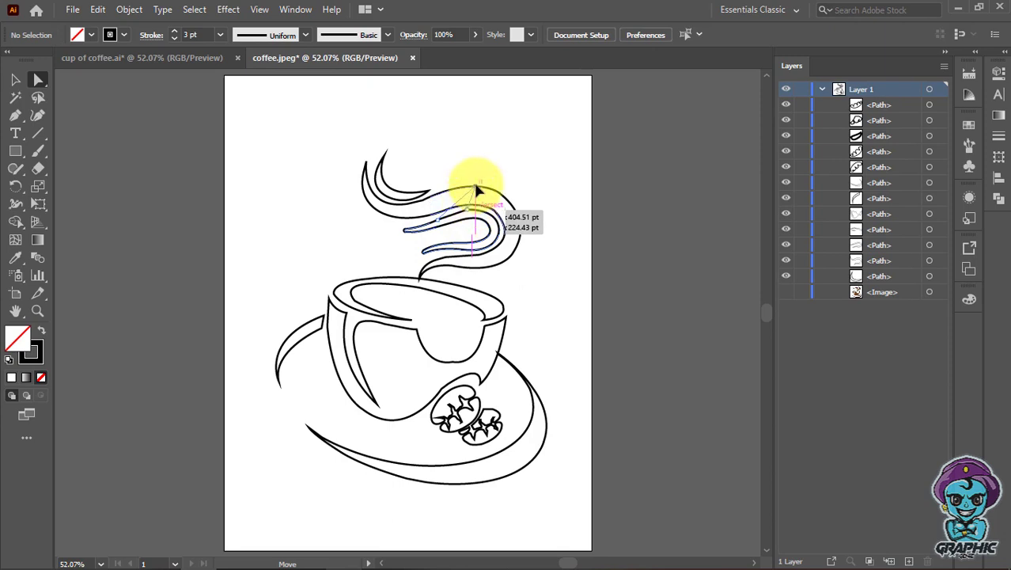
drag(477, 190, 475, 189)
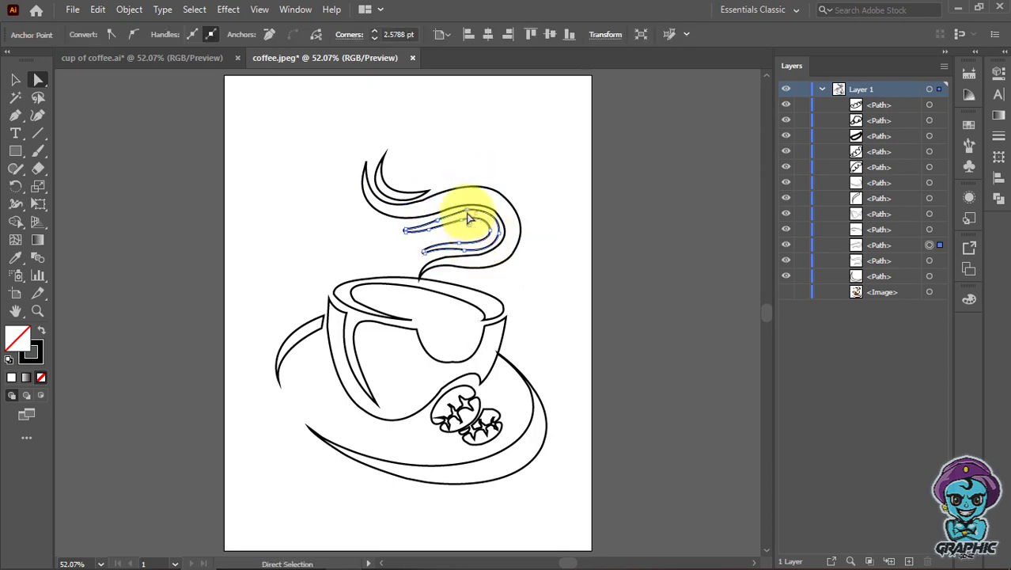
drag(467, 217, 470, 222)
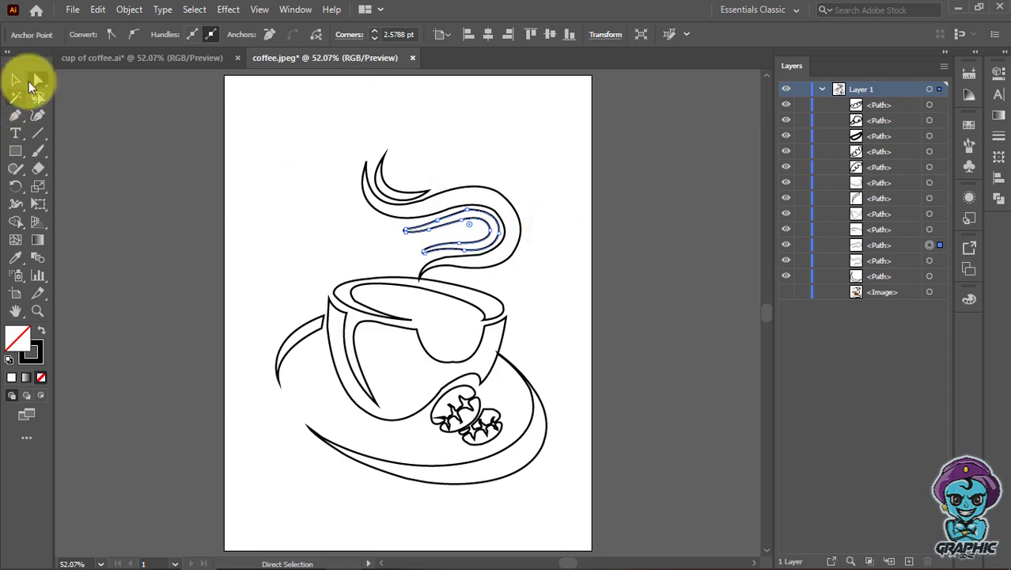
click(15, 81)
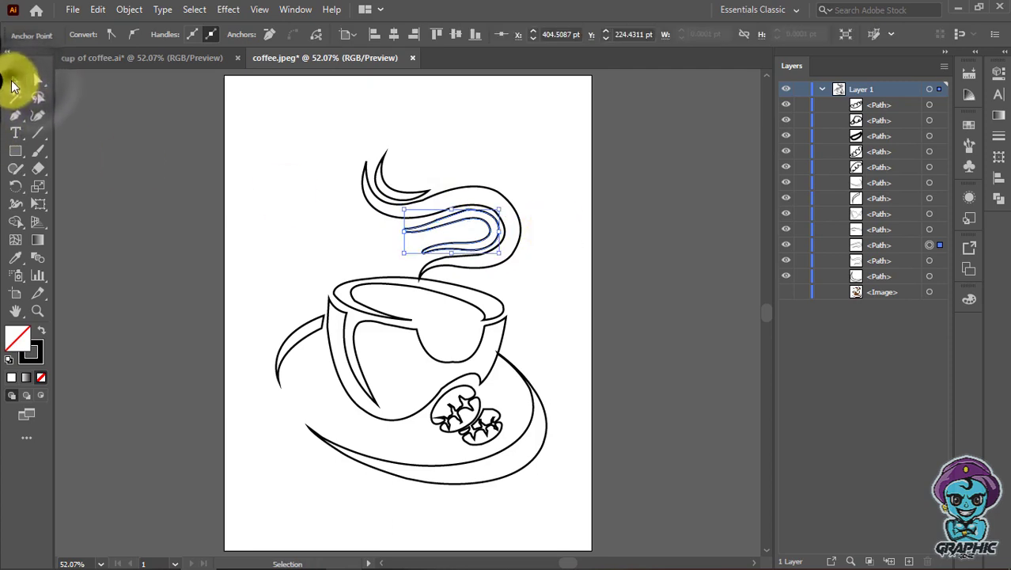
click(615, 372)
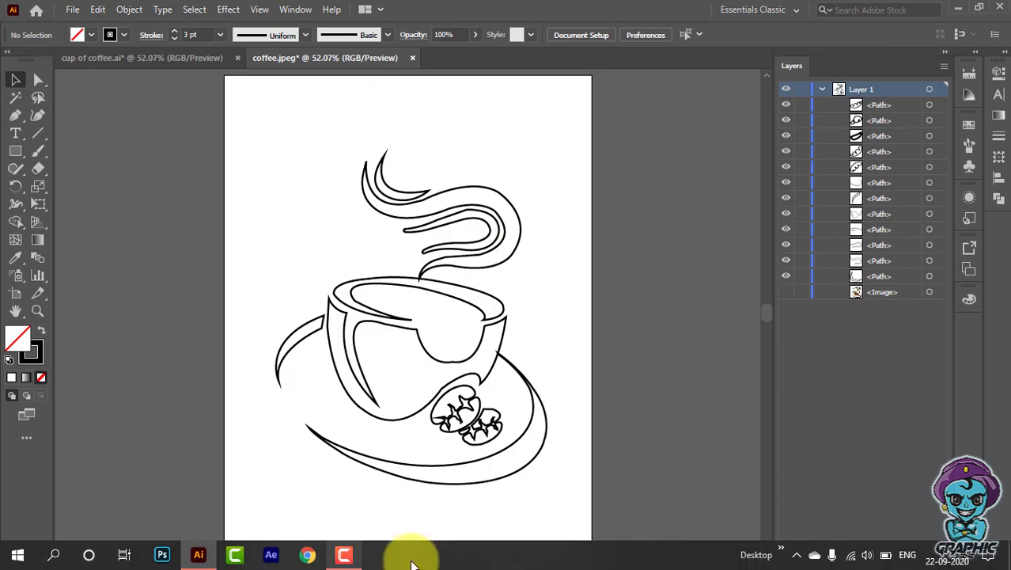
click(345, 556)
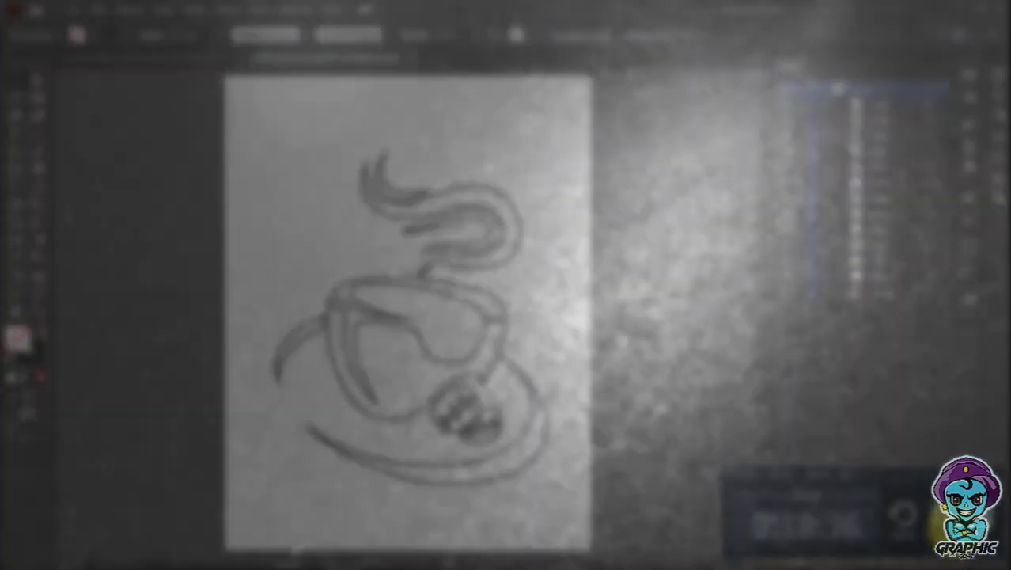